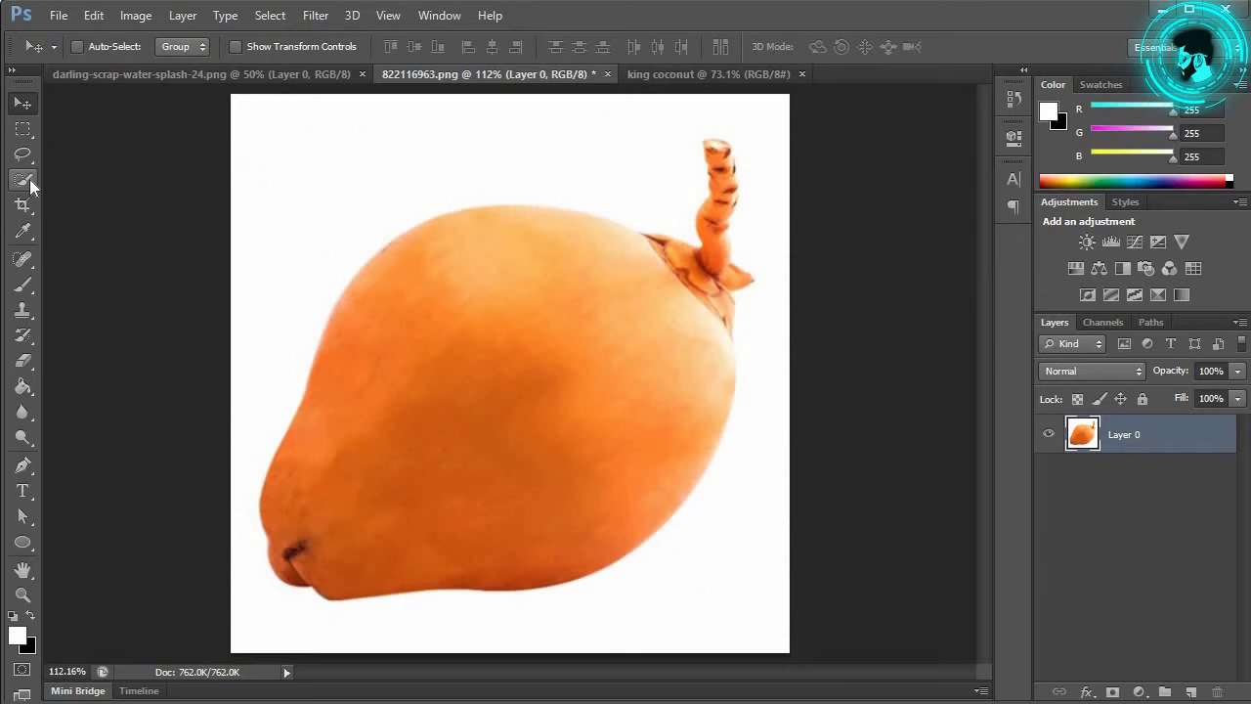
Step: Select the whole orange coconut with the Quick Selection tool
right_click(30, 180)
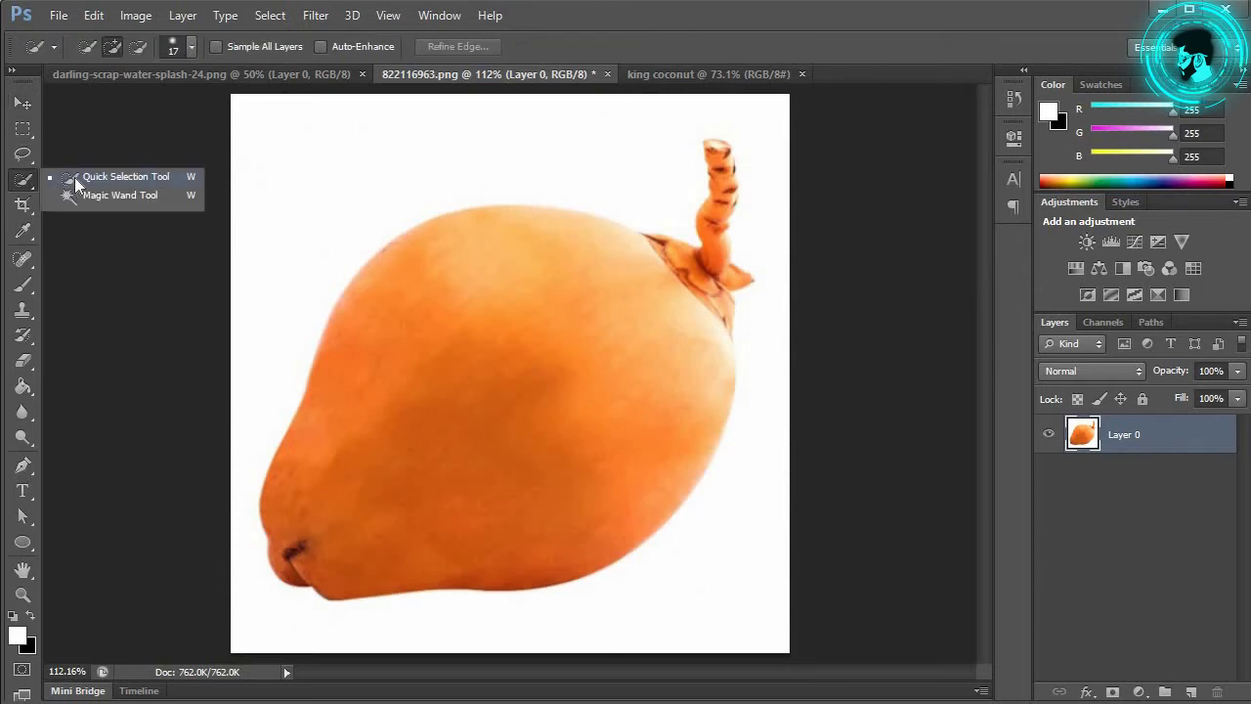
left_click(74, 177)
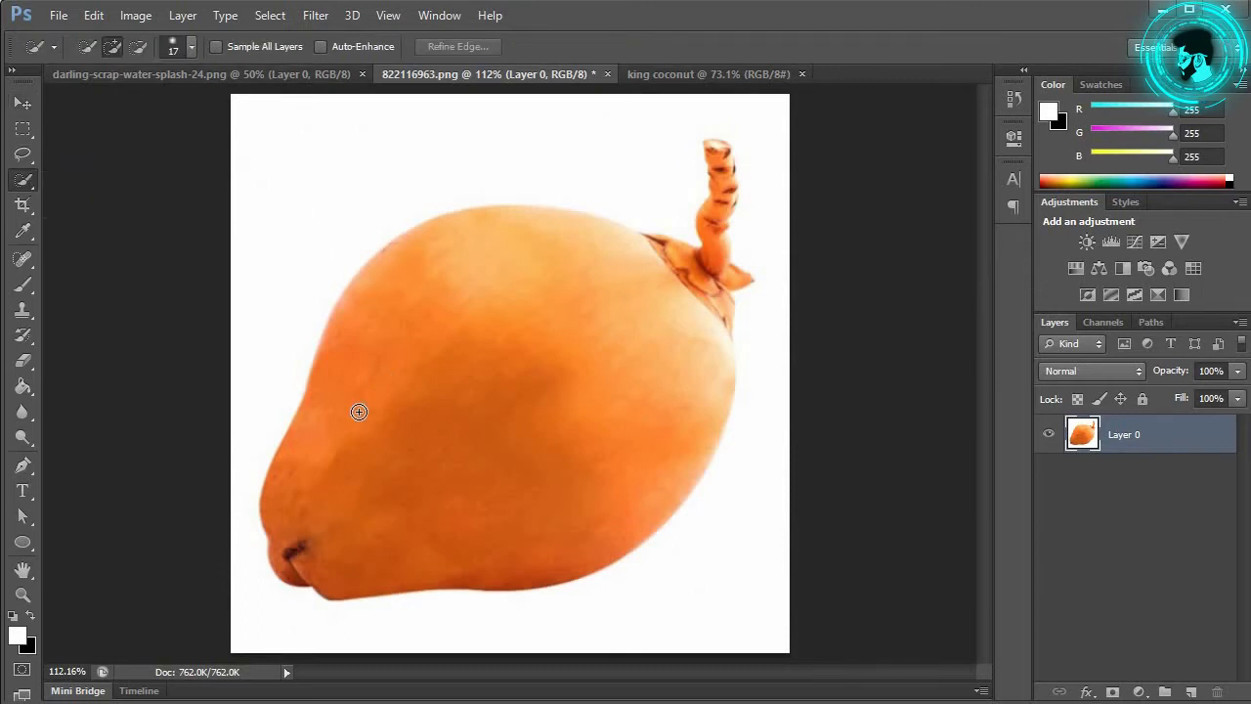
mouse_move(341, 436)
left_mouse_down()
mouse_move(478, 279)
mouse_move(626, 255)
mouse_move(339, 507)
mouse_move(702, 279)
mouse_move(721, 206)
mouse_move(715, 145)
mouse_move(716, 265)
left_mouse_up()
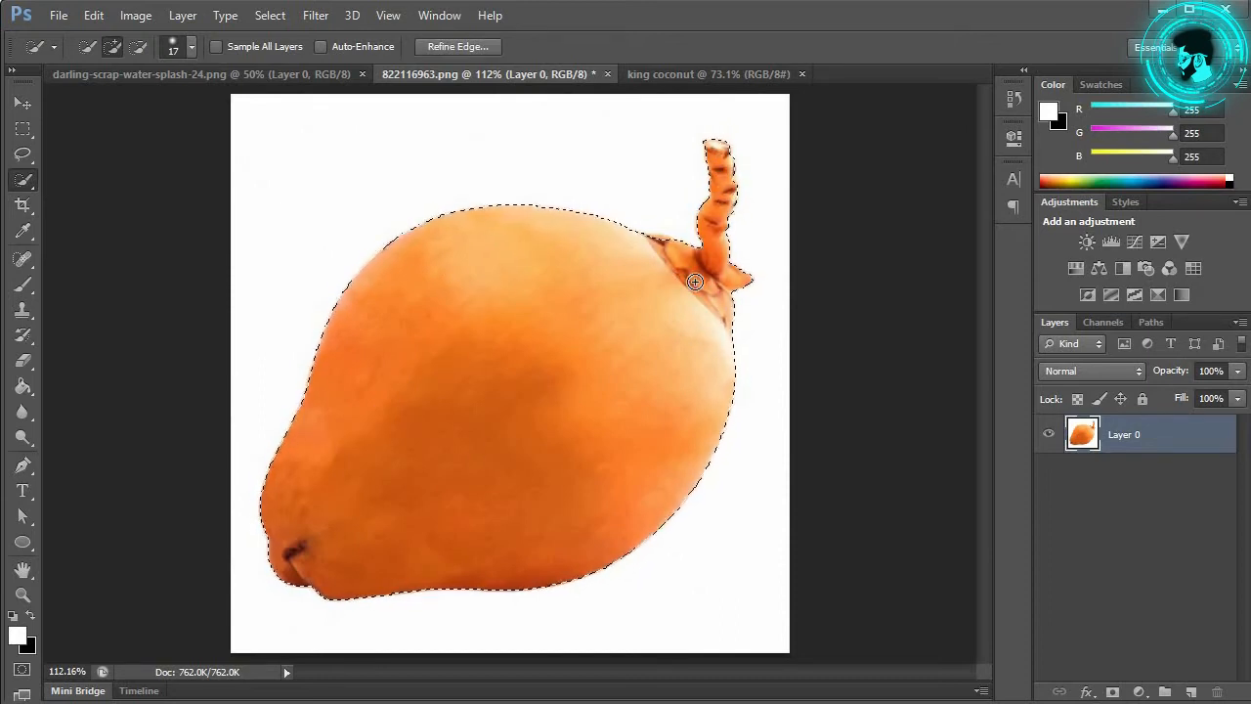
Step: Refine the edge with Smart Radius, radius 1.0, smooth 5, contrast 5, output to a new masked layer
left_click(457, 47)
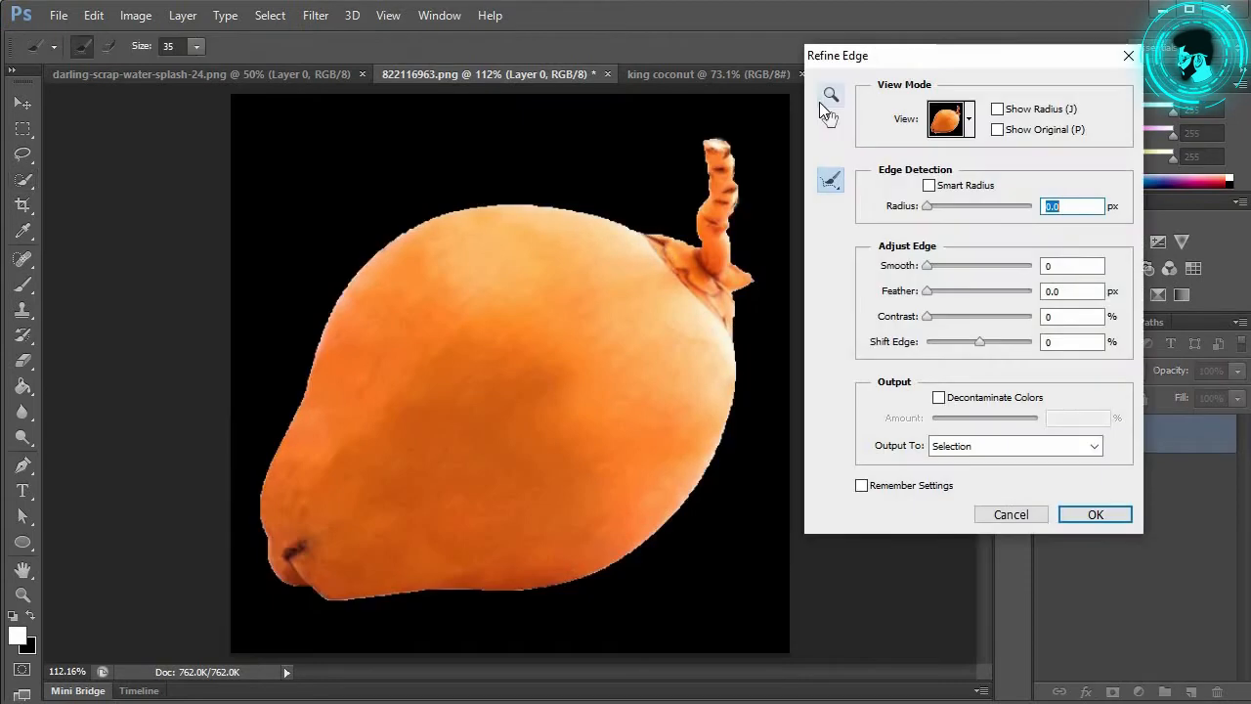
left_click(929, 185)
left_click_drag(927, 207, 932, 209)
left_click_drag(935, 270, 934, 266)
left_click_drag(934, 317, 935, 324)
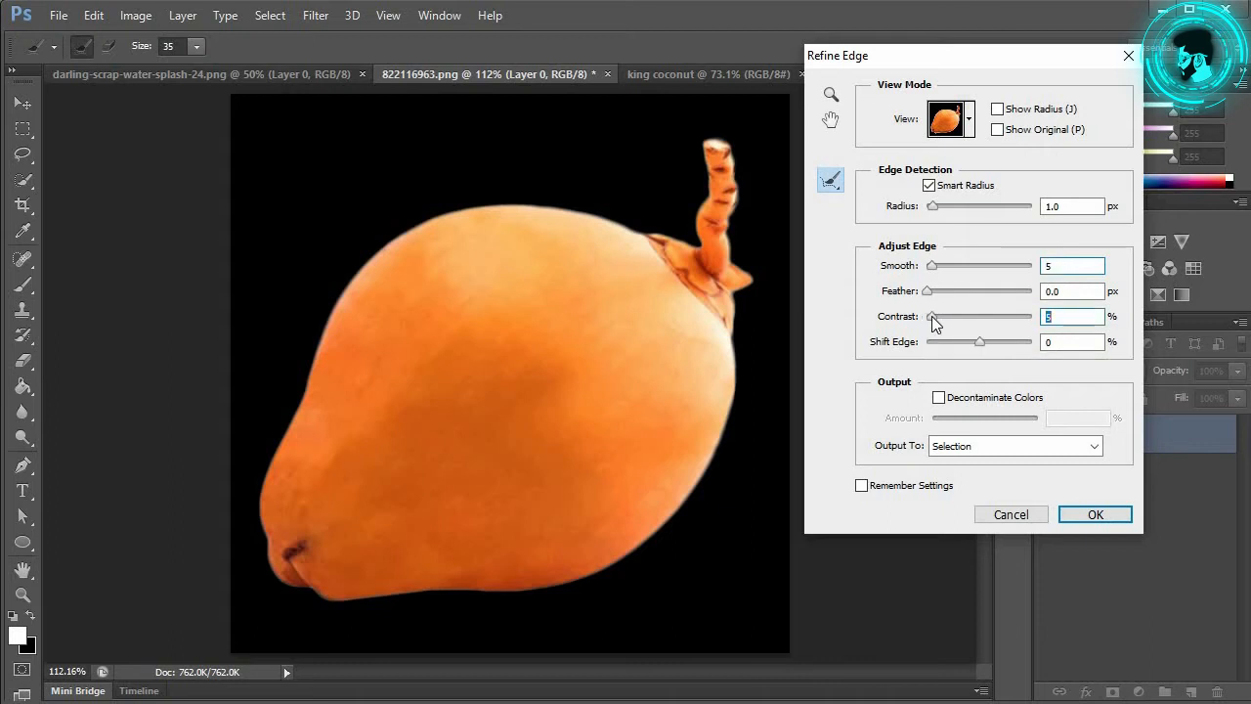
left_click(1015, 446)
left_click(1037, 504)
left_click(1090, 514)
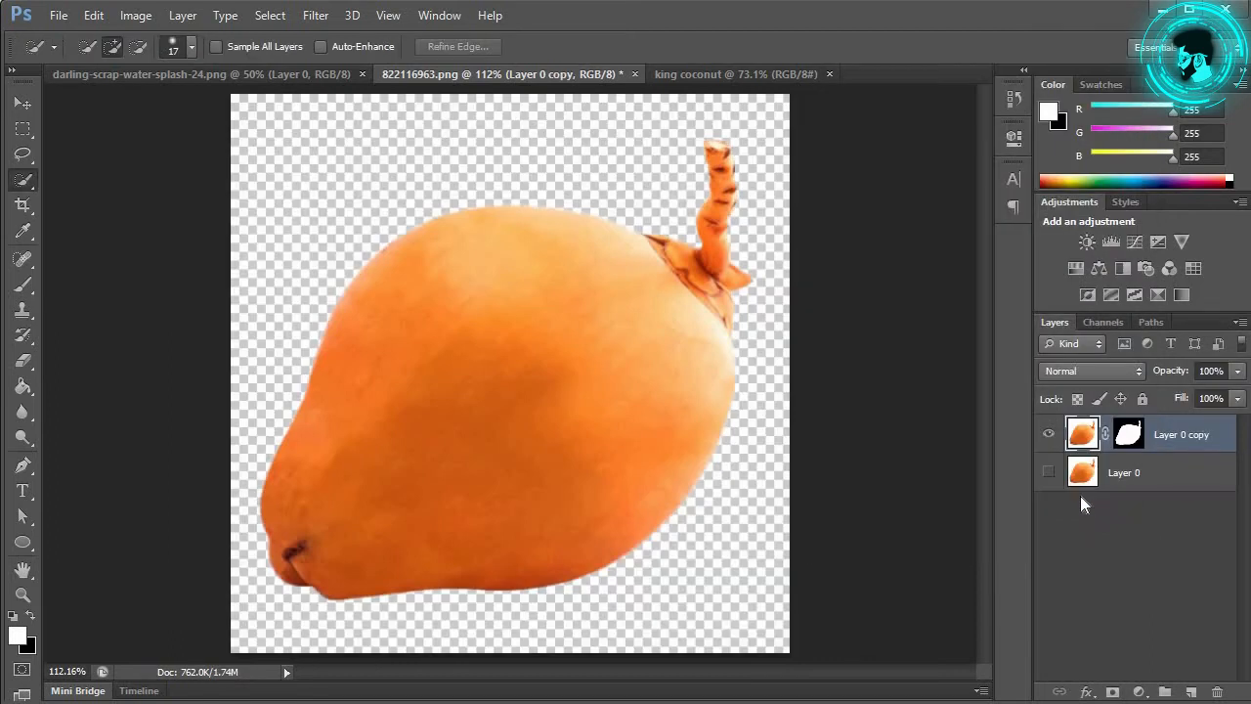
Step: Copy the masked coconut to its own layer and move it into the king coconut document
left_click(1124, 440, "ctrl")
left_click(1082, 435)
key("ctrl+j")
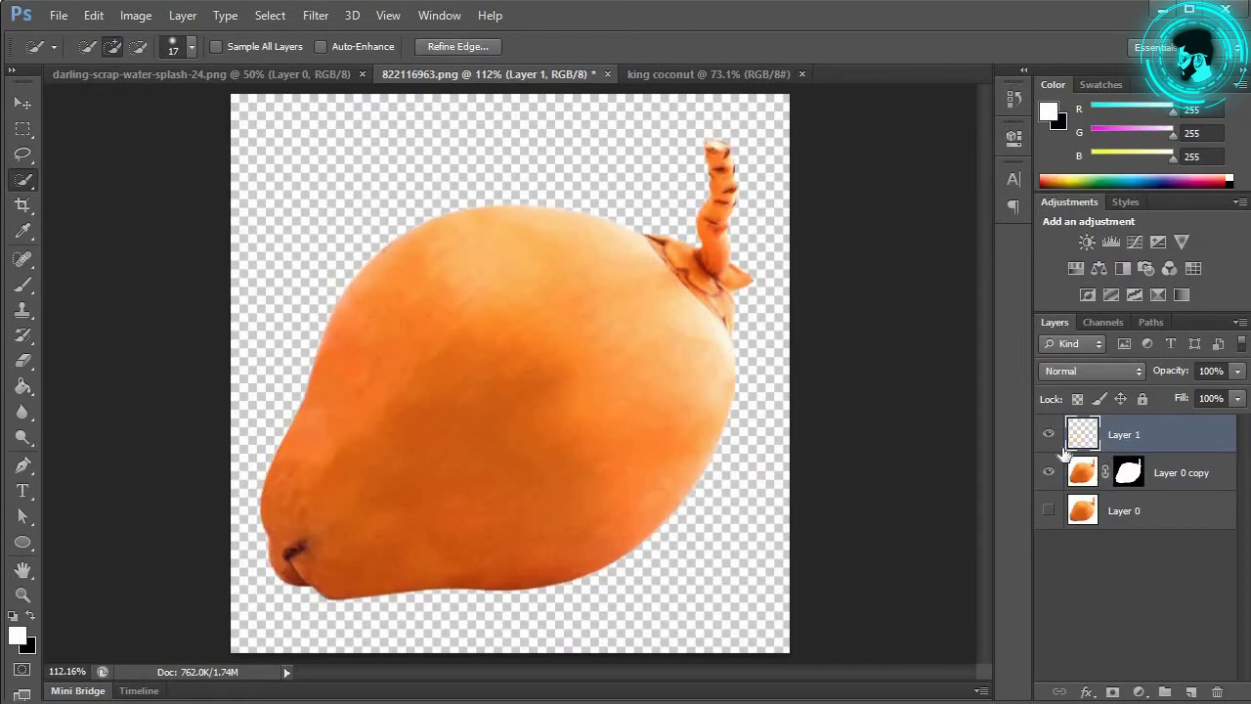
key("v")
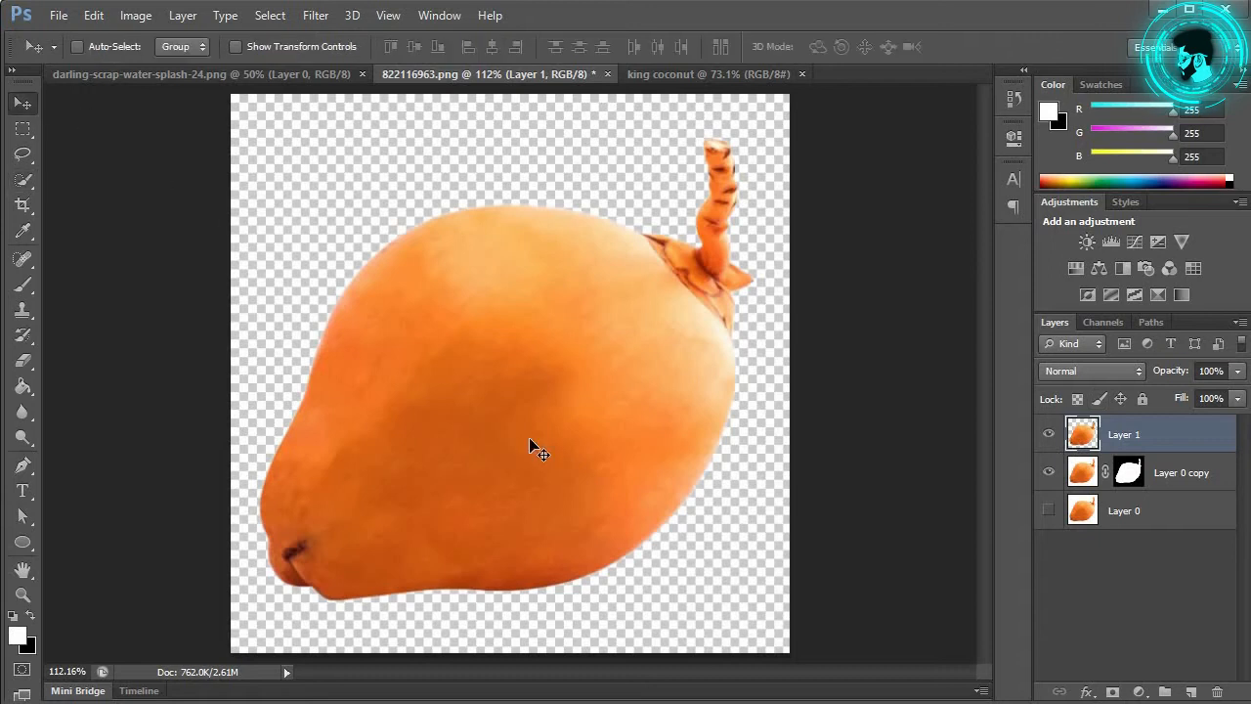
left_click_drag(593, 337, 504, 393)
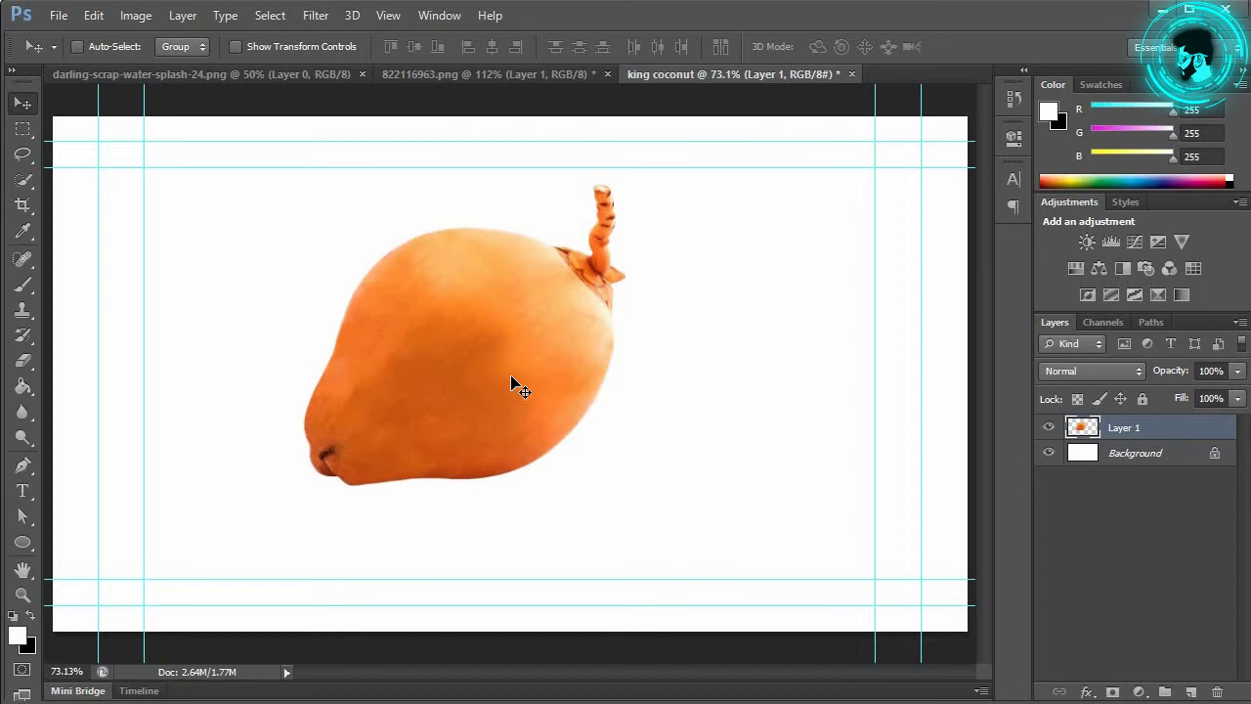
Step: Rotate the coconut upright and nudge it slightly down
key("ctrl+t")
left_click_drag(643, 177, 444, 152)
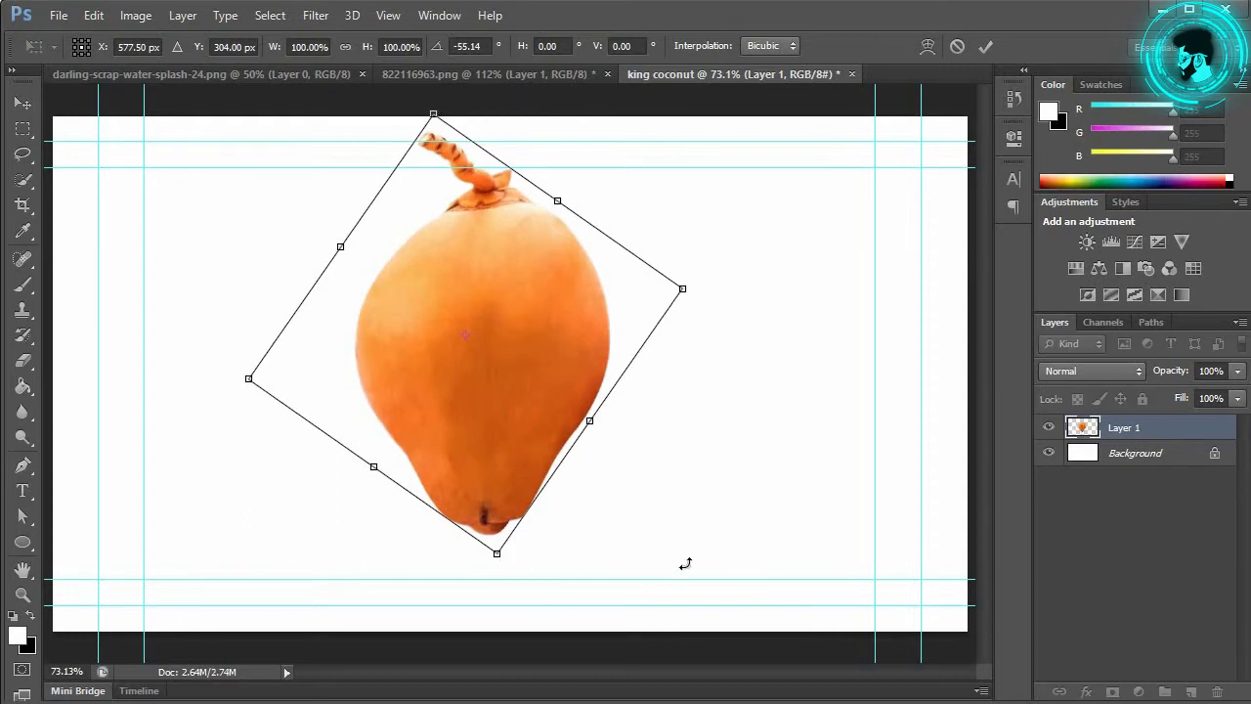
left_click(23, 103)
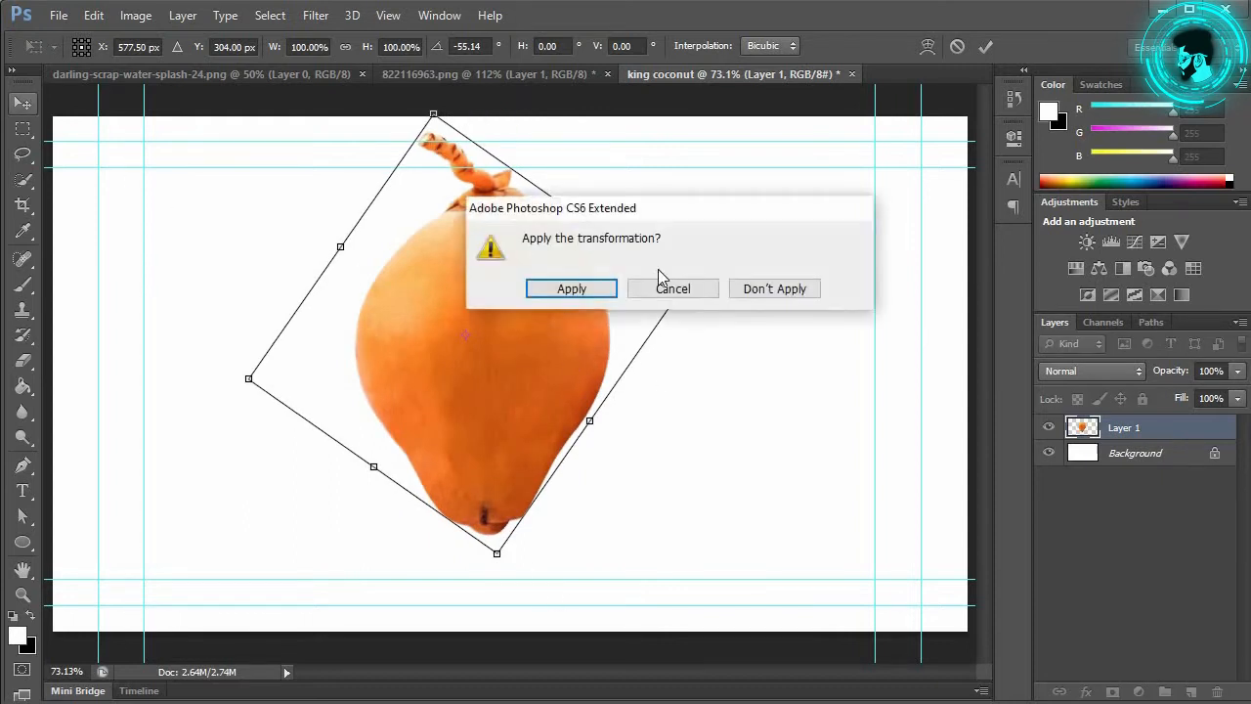
left_click(572, 289)
left_click_drag(529, 325, 531, 352)
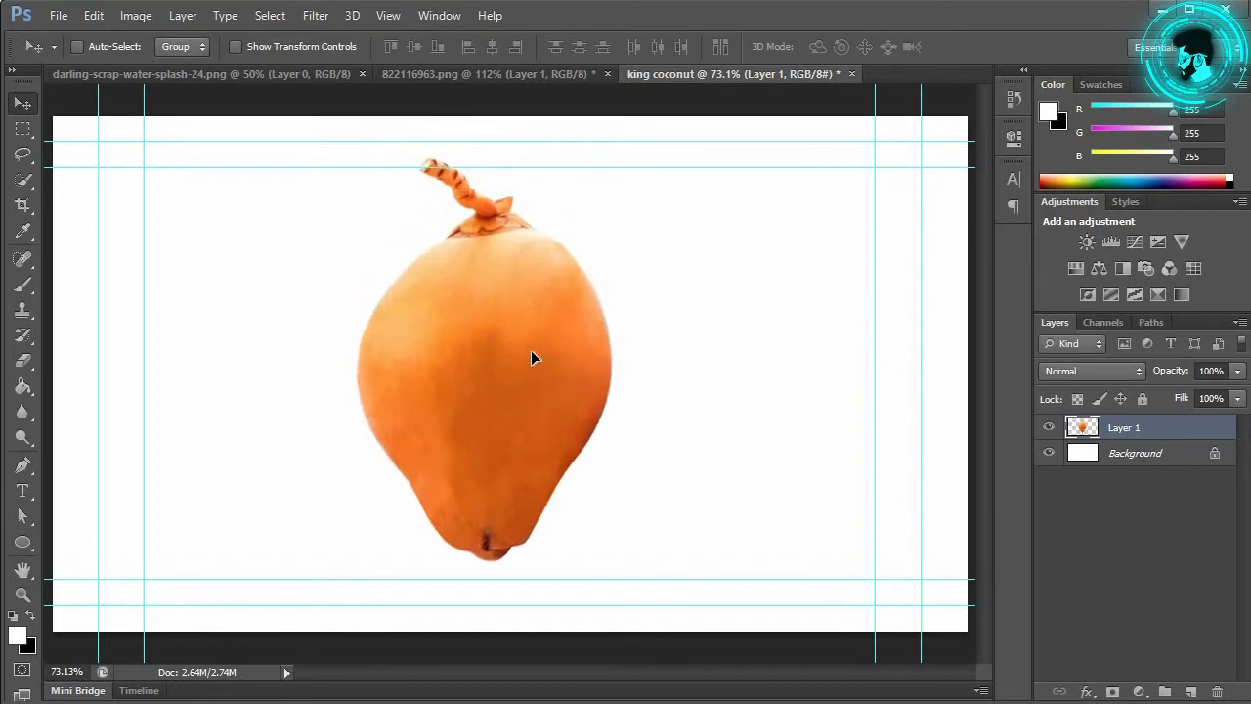
Step: Enlarge the coconut to about 112%, move it up, and bring up the water splash document
key("ctrl+t")
left_click_drag(614, 566, 691, 591)
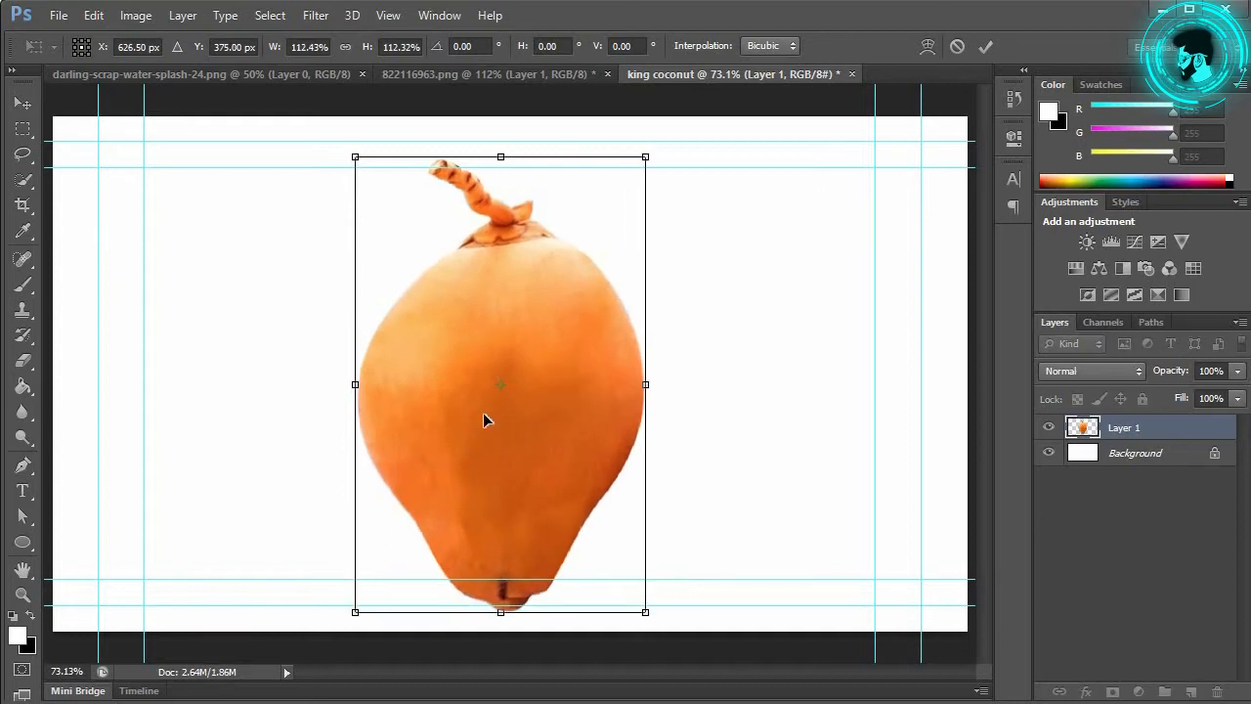
mouse_move(535, 441)
left_mouse_down()
mouse_move(528, 402)
mouse_move(538, 417)
left_mouse_up()
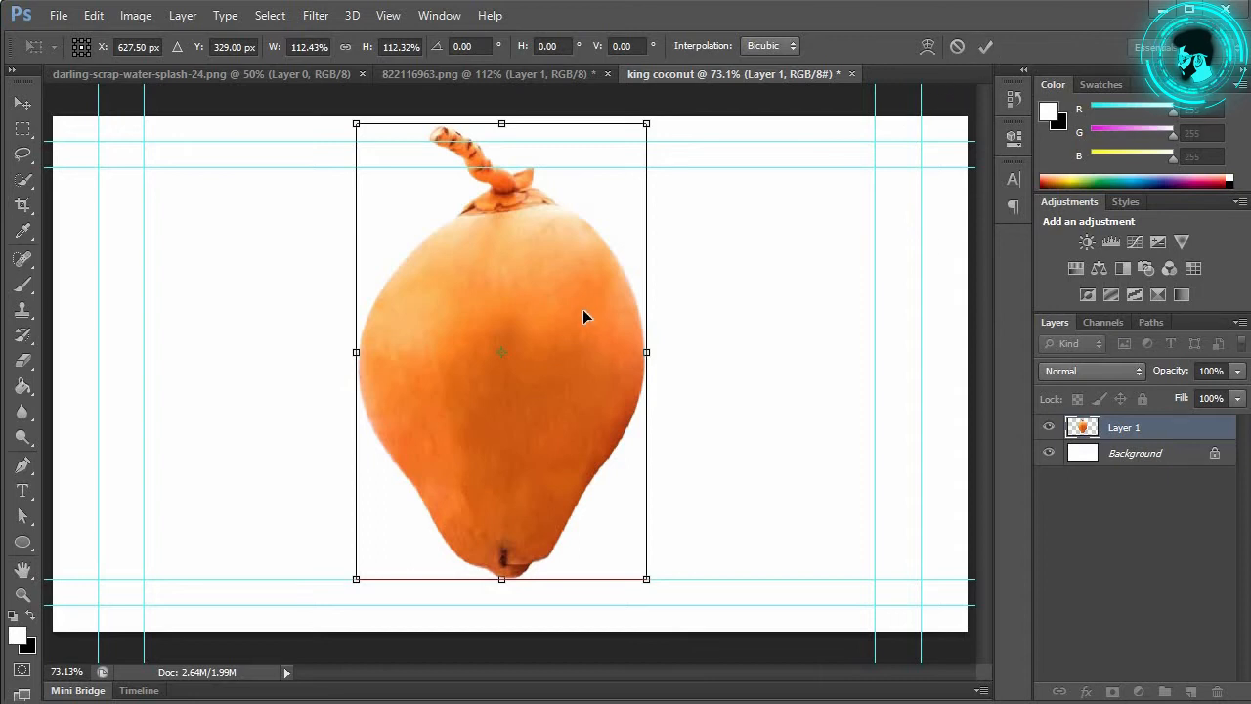
left_click(986, 46)
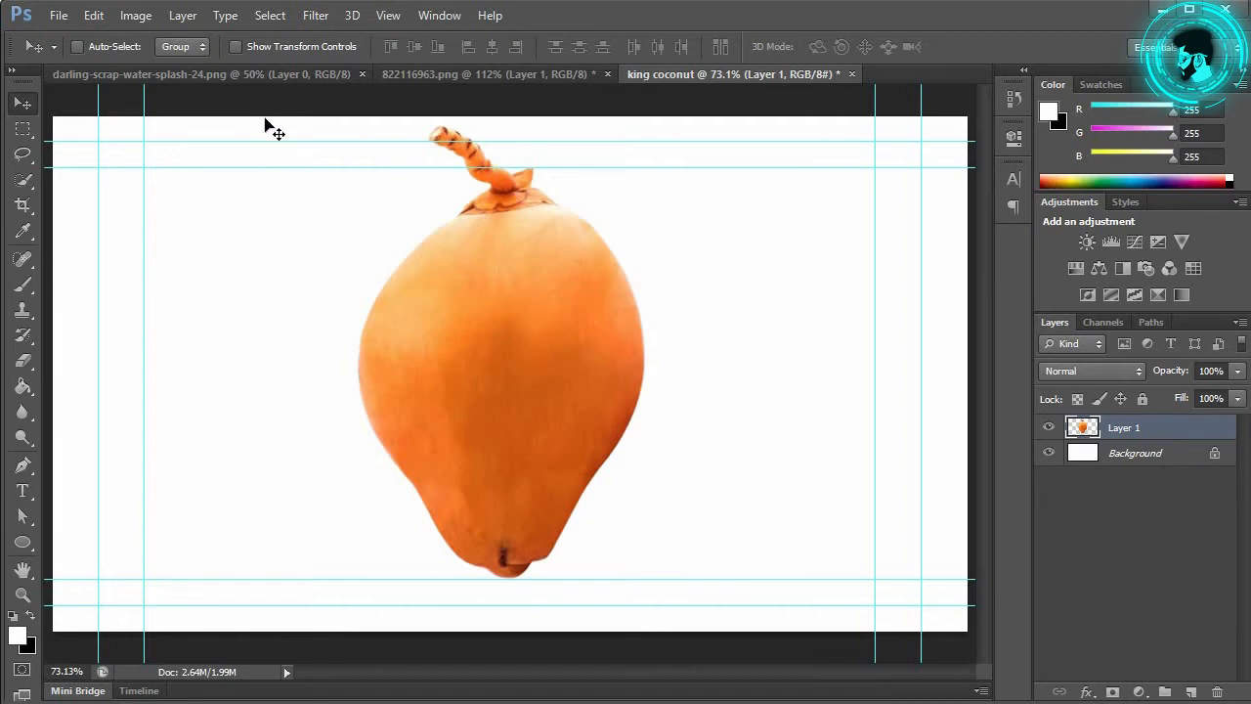
left_click(266, 76)
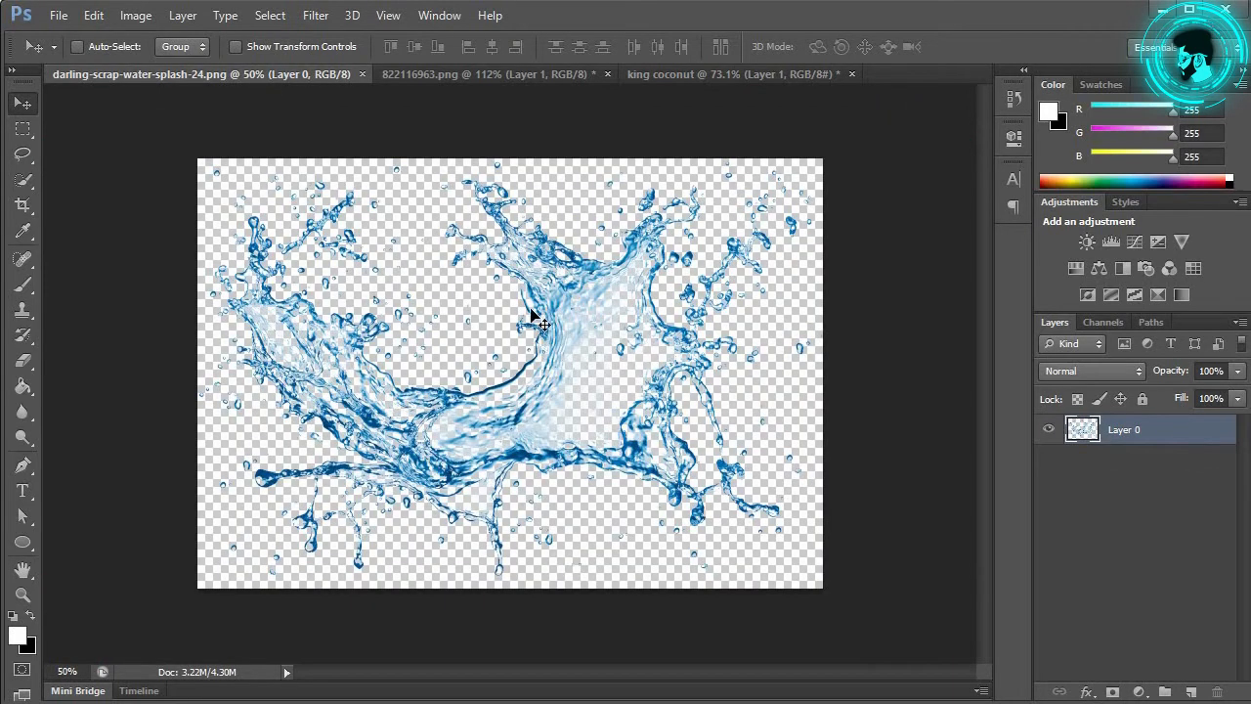
Step: Bring the water splash into the king coconut design, shrink it to about 67%, and turn it on its side
left_click_drag(574, 339, 465, 382)
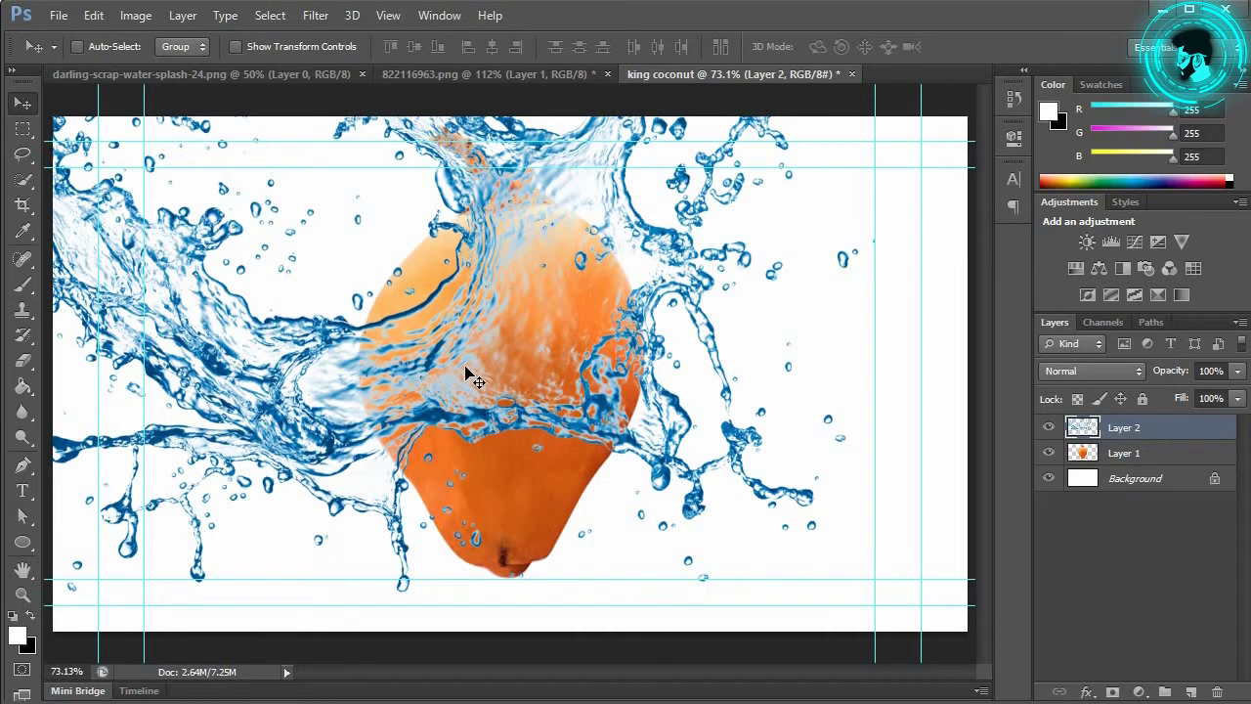
key("ctrl+t")
left_click_drag(875, 592, 573, 391)
left_click_drag(348, 314, 529, 477)
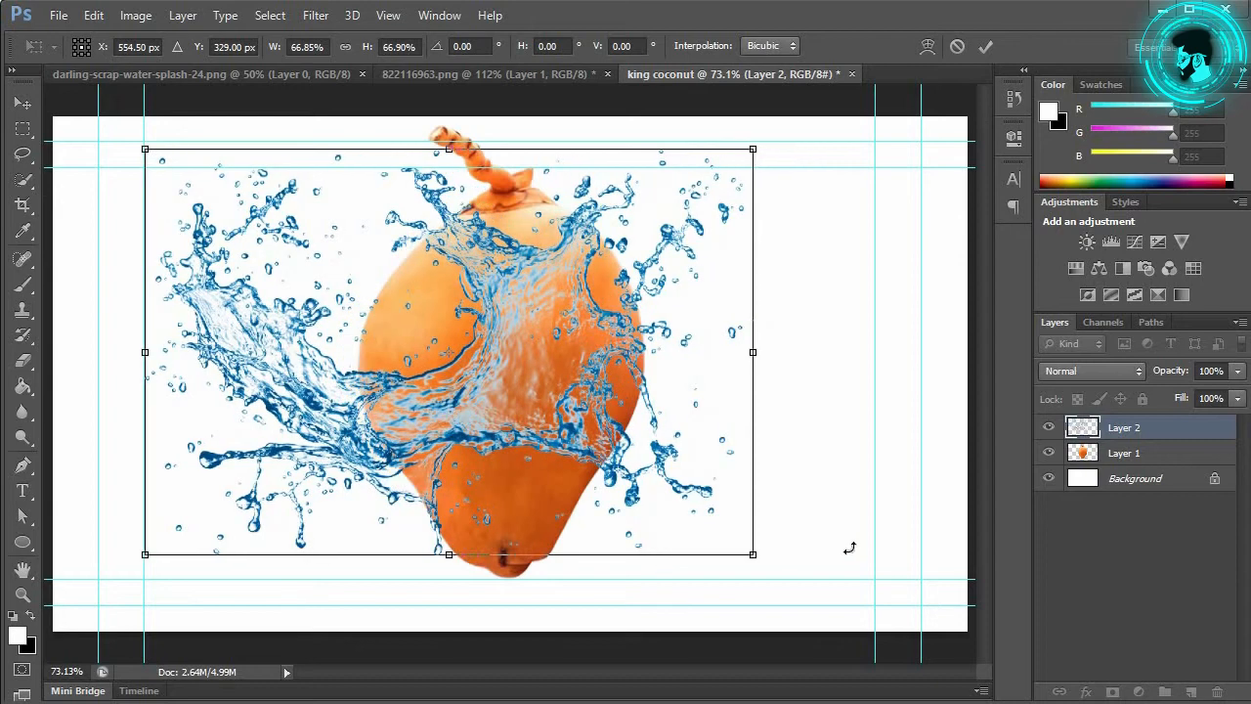
left_click_drag(770, 560, 576, 155)
left_click_drag(476, 396, 412, 388)
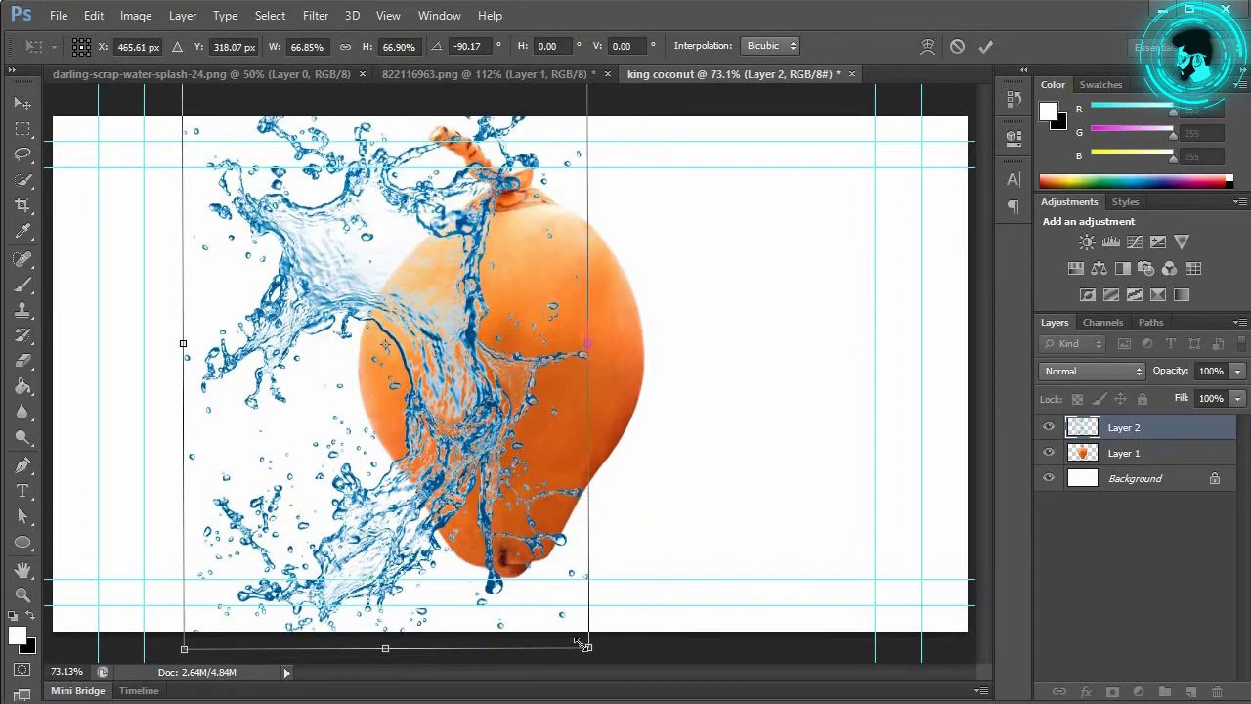
Step: Shrink the splash to about 55%, tilt it to roughly -86°, and set it against the coconut's left side
left_click_drag(587, 649, 521, 551)
left_click_drag(410, 332, 371, 418)
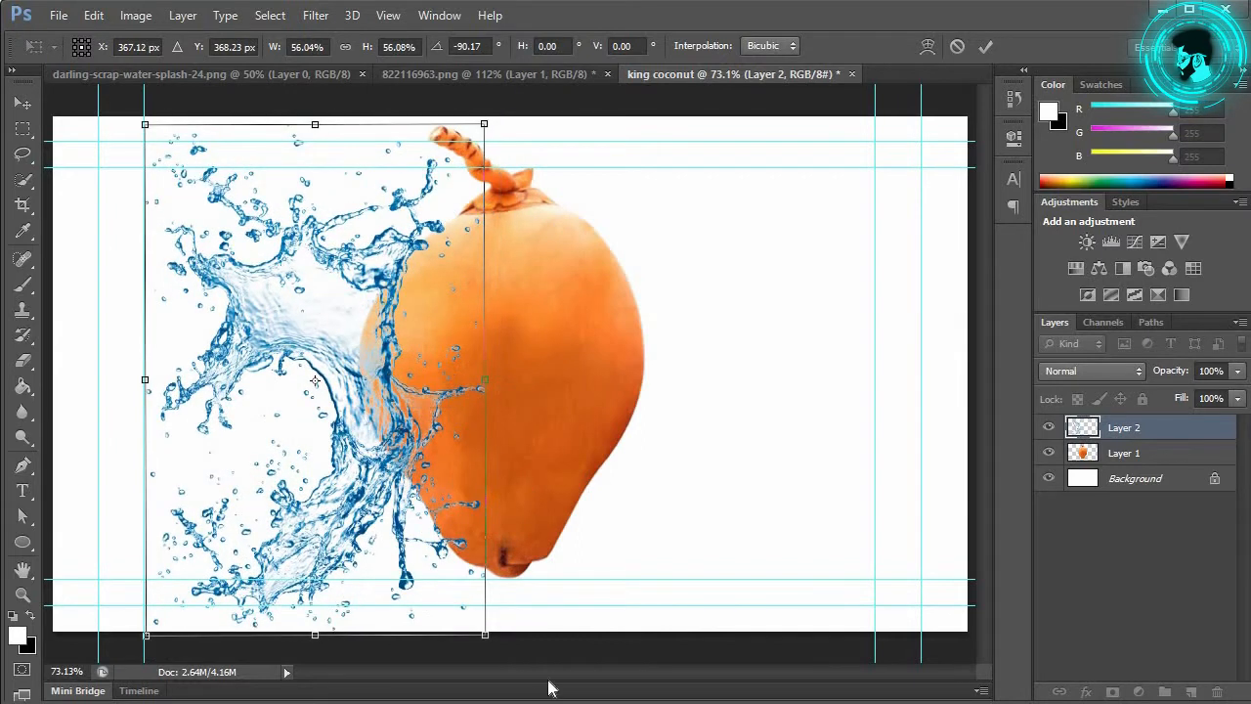
left_click_drag(487, 637, 485, 632)
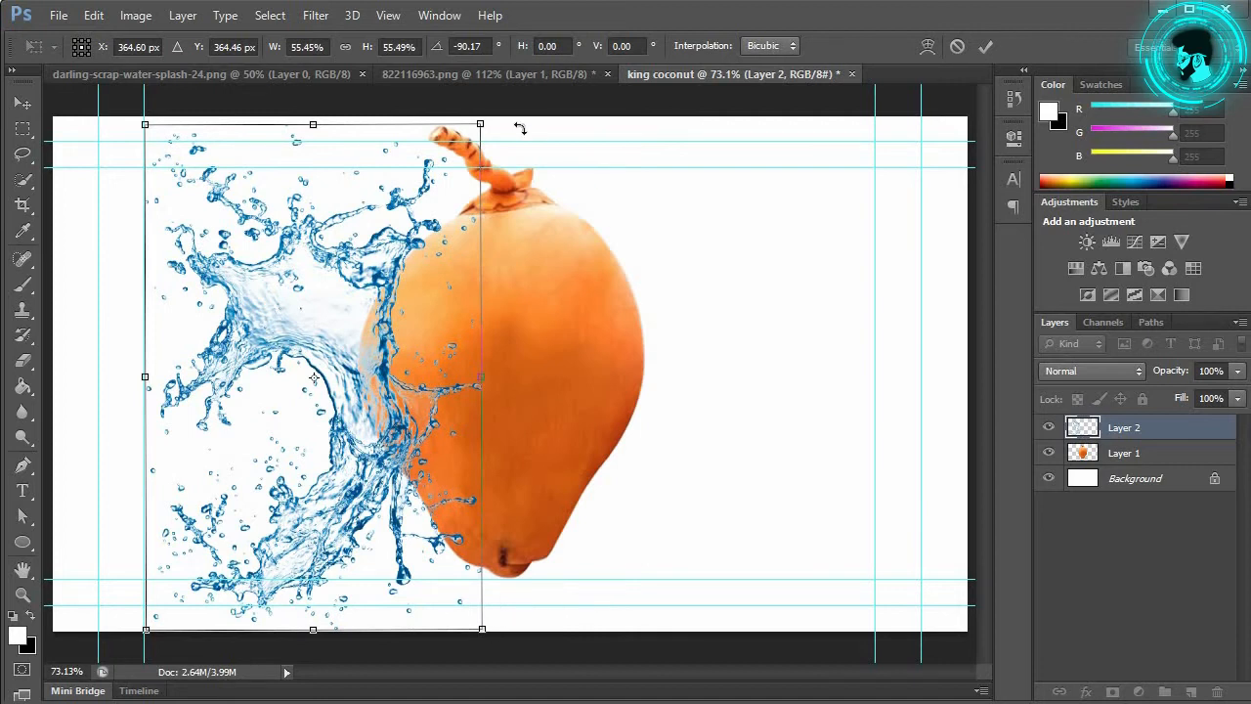
left_click_drag(502, 120, 518, 133)
mouse_move(333, 376)
left_mouse_down()
mouse_move(338, 344)
mouse_move(313, 370)
left_mouse_up()
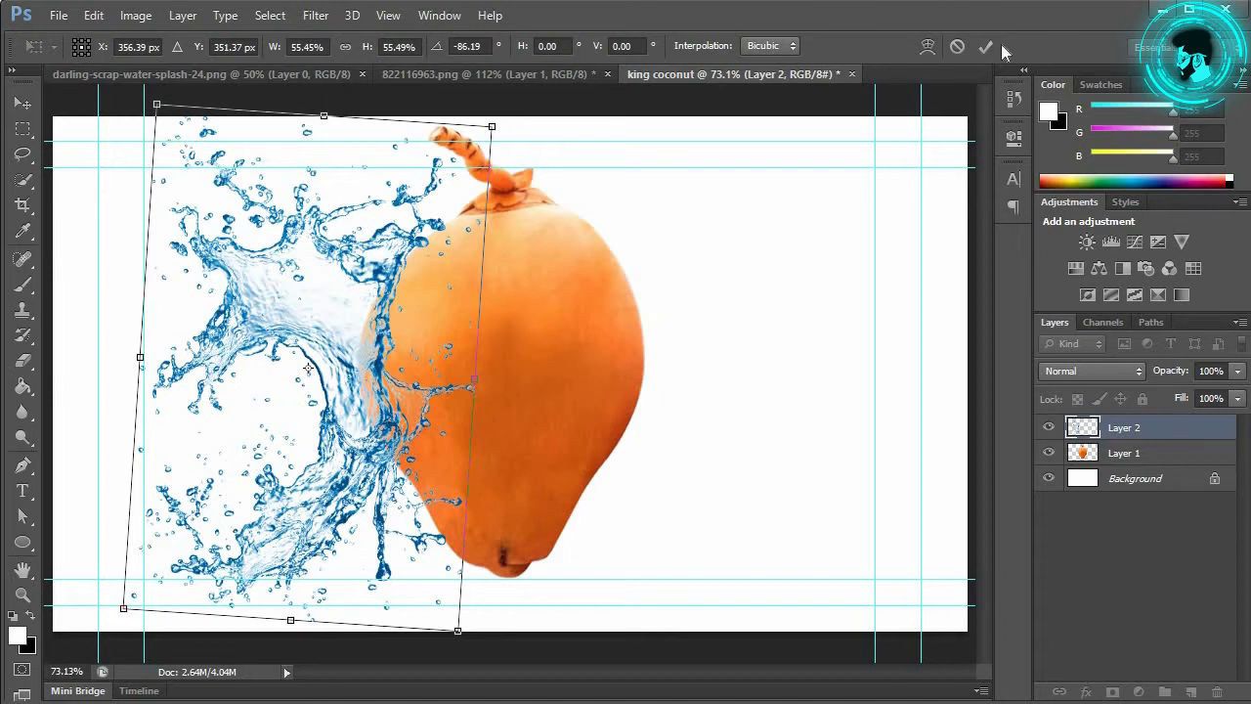
left_click(987, 47)
key("ctrl+t")
Step: Warp the splash: bend its right edge around the coconut, flare the top-left, and curve the bottom edge
right_click(336, 340)
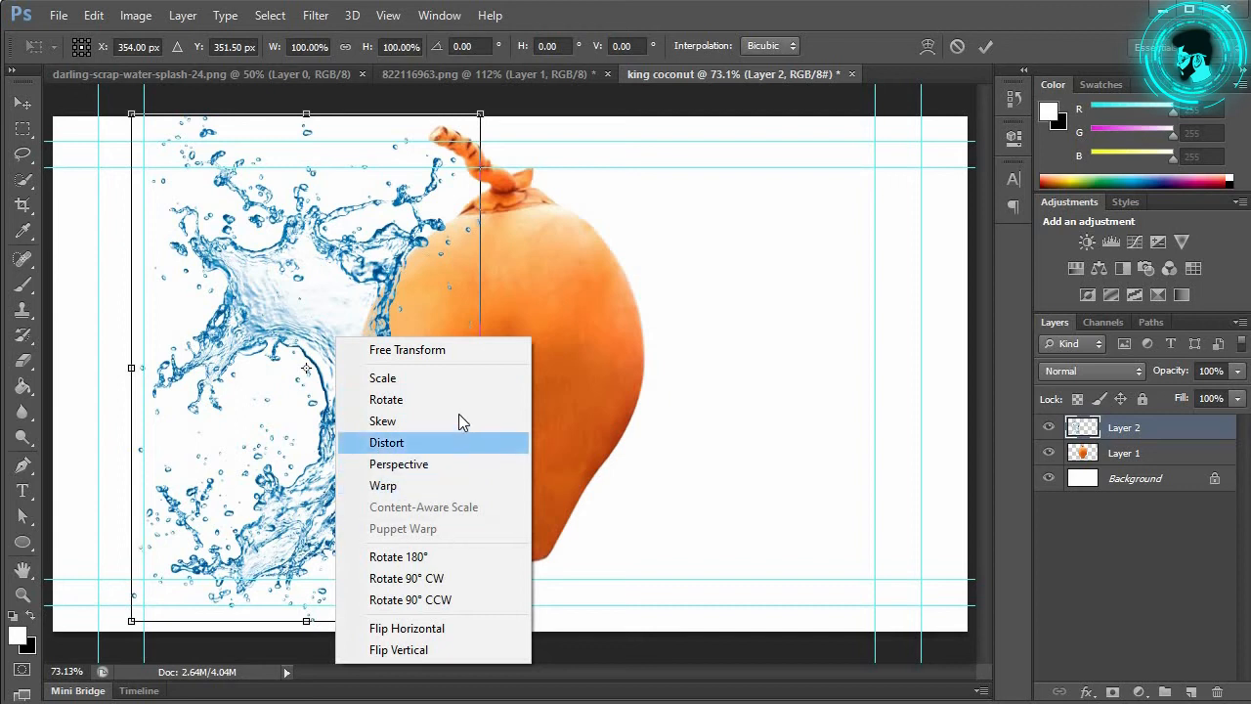
left_click(465, 485)
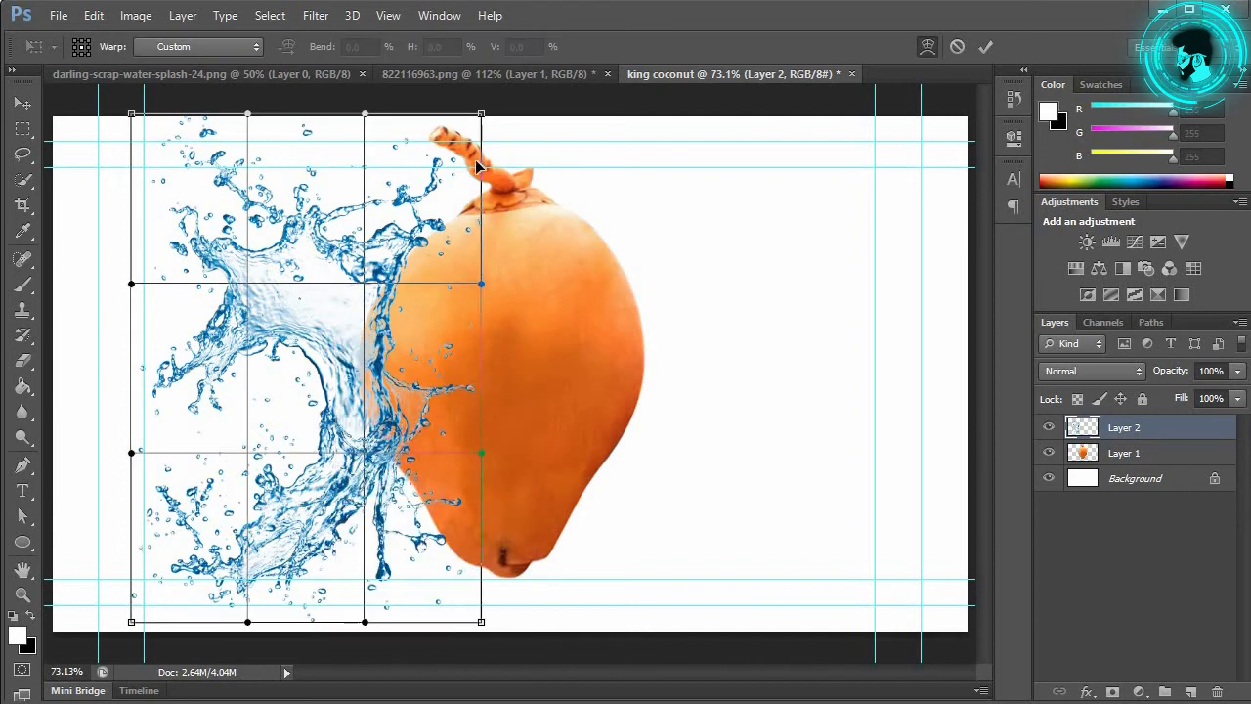
left_click_drag(481, 283, 573, 283)
left_click_drag(507, 462, 558, 487)
left_click_drag(134, 117, 119, 155)
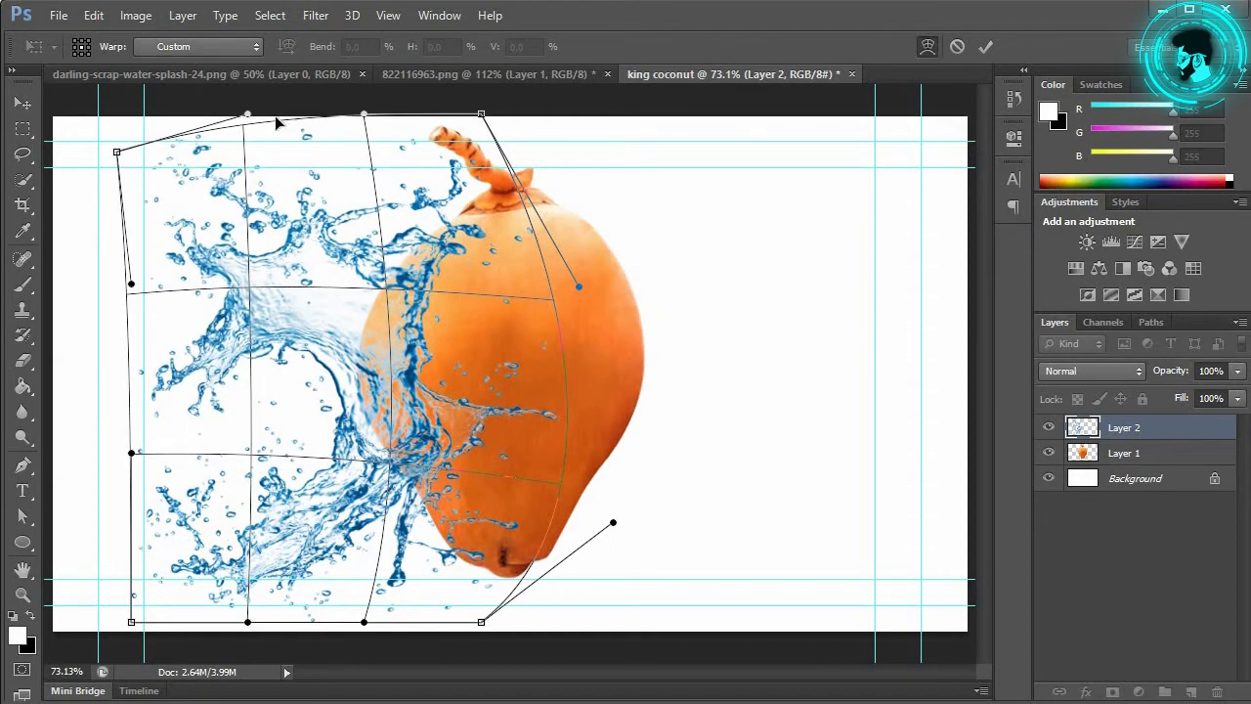
left_click_drag(145, 307, 162, 306)
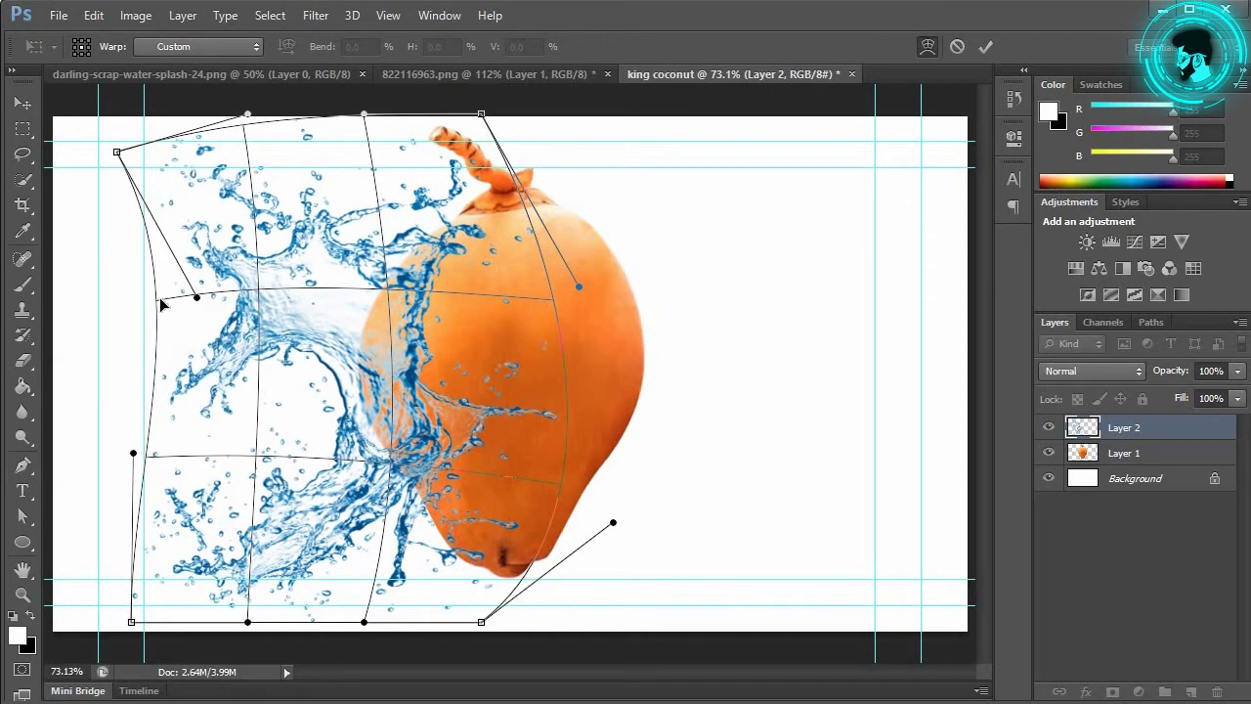
left_click_drag(152, 454, 164, 475)
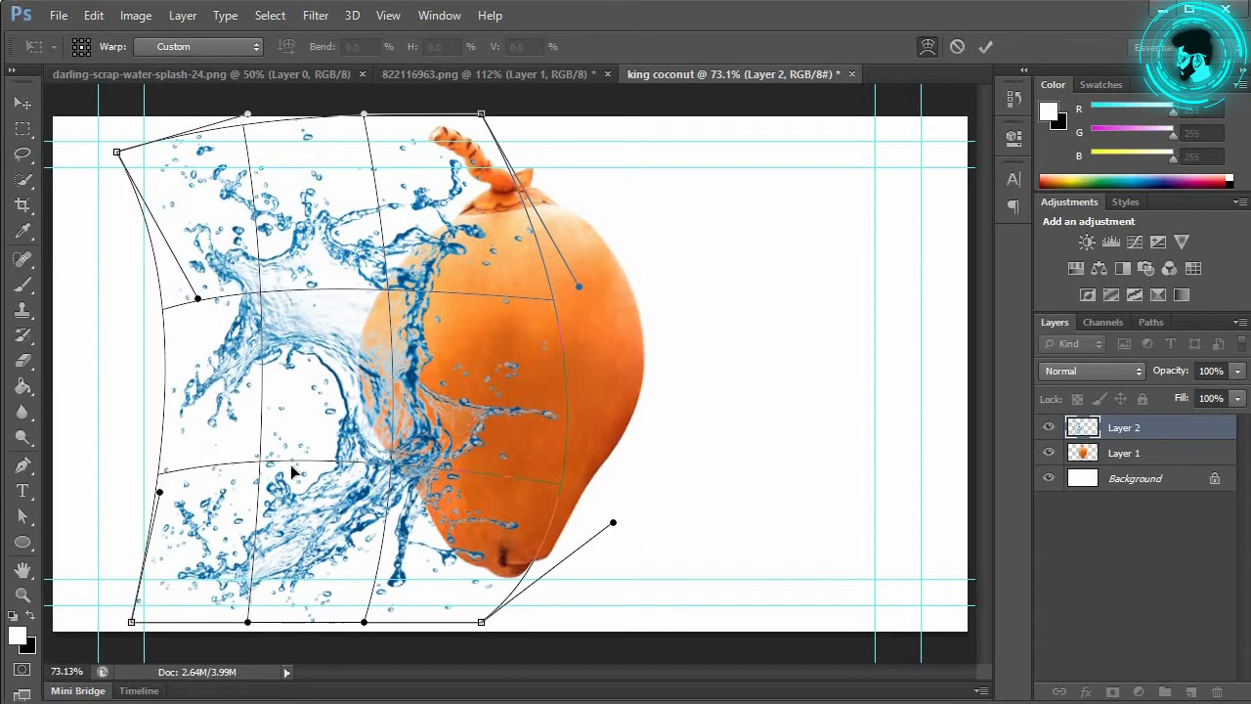
left_click_drag(264, 464, 254, 453)
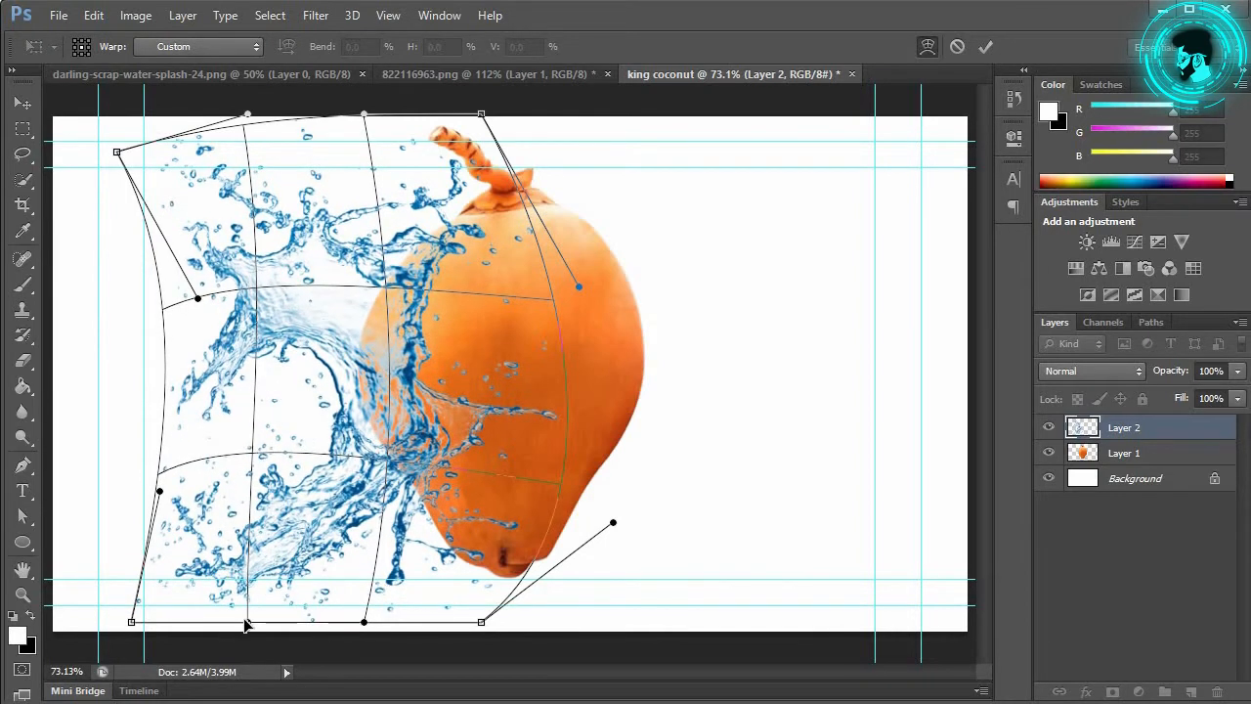
left_click_drag(245, 622, 234, 610)
left_click_drag(362, 622, 339, 634)
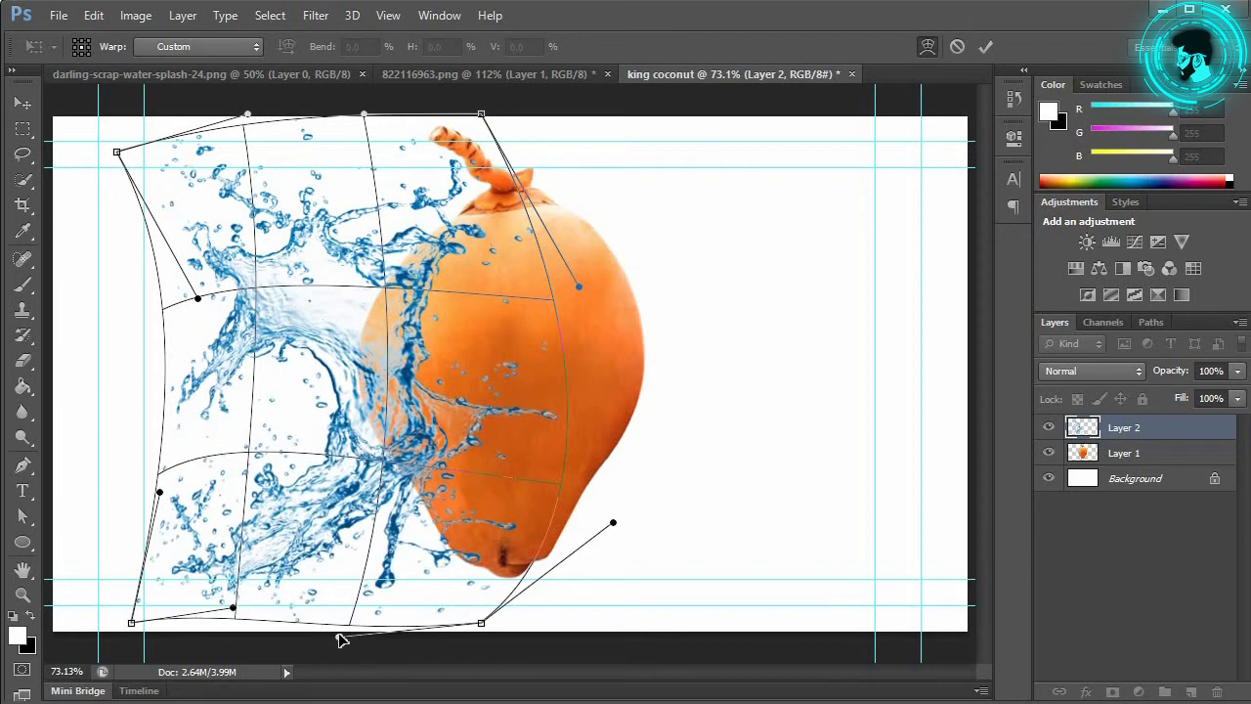
left_click(987, 47)
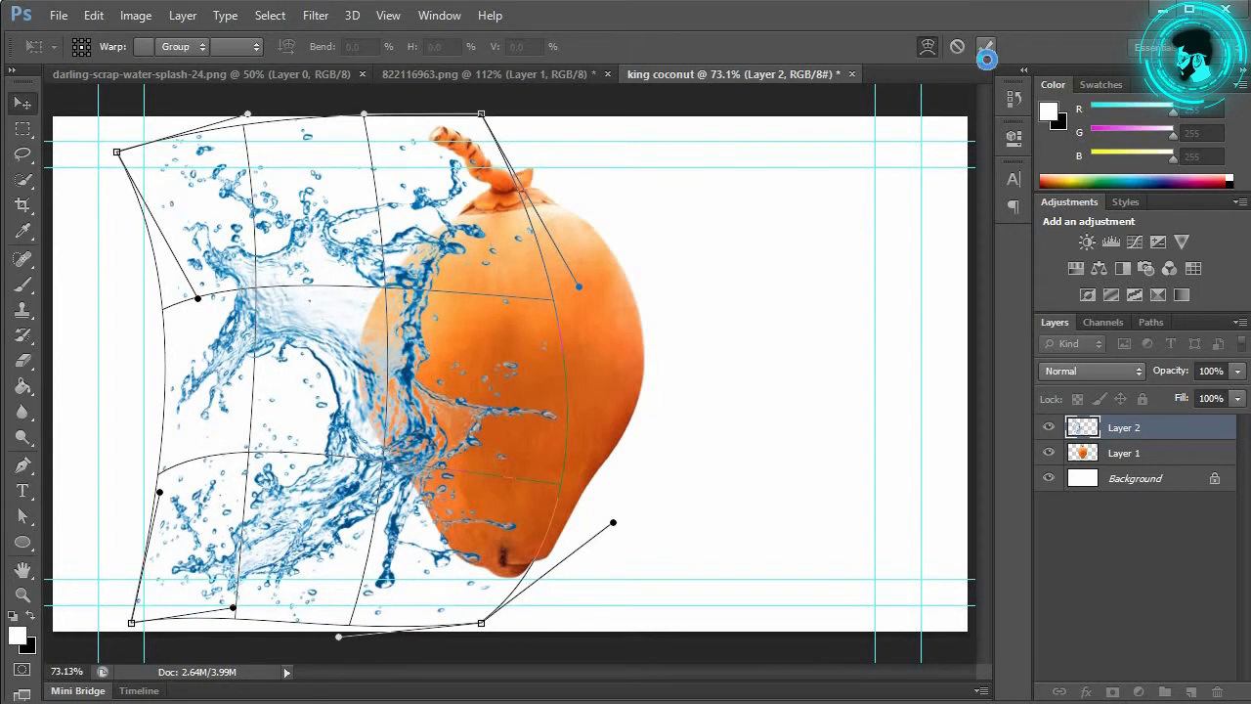
Step: Hide the splash layer and add a white layer mask to the coconut layer
left_click(1112, 691)
left_click(1049, 427)
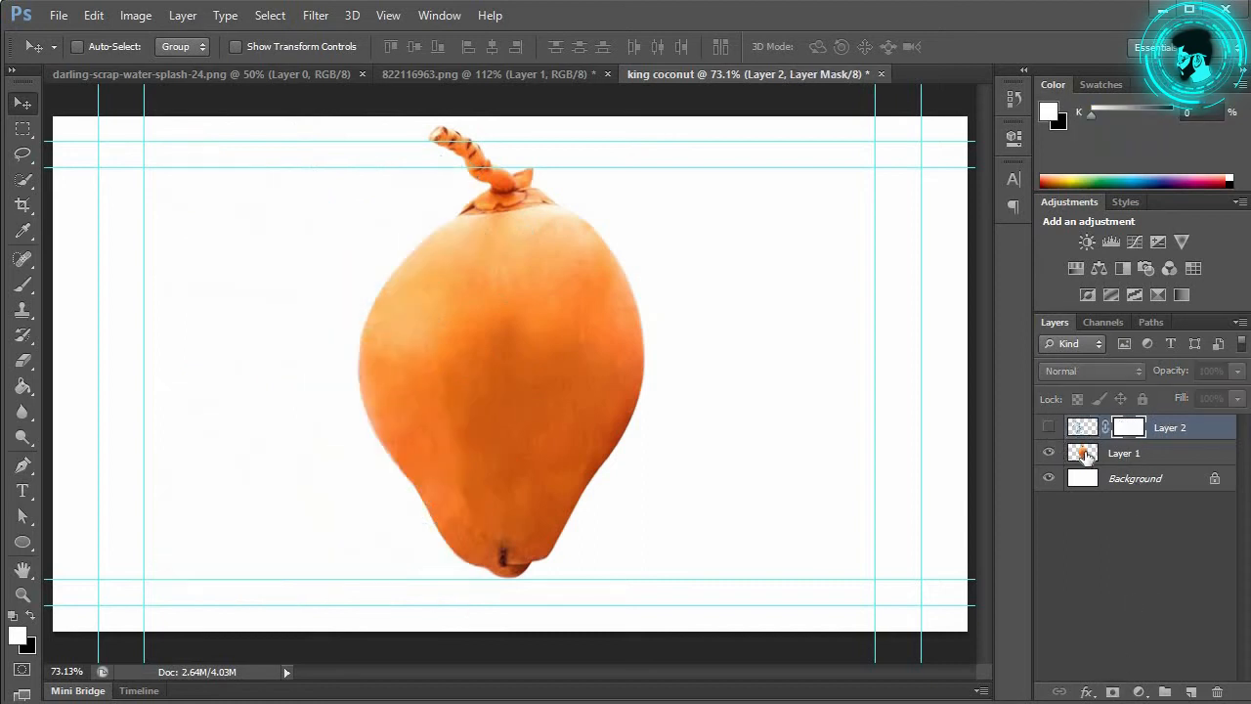
left_click(1085, 455)
left_click(1112, 691)
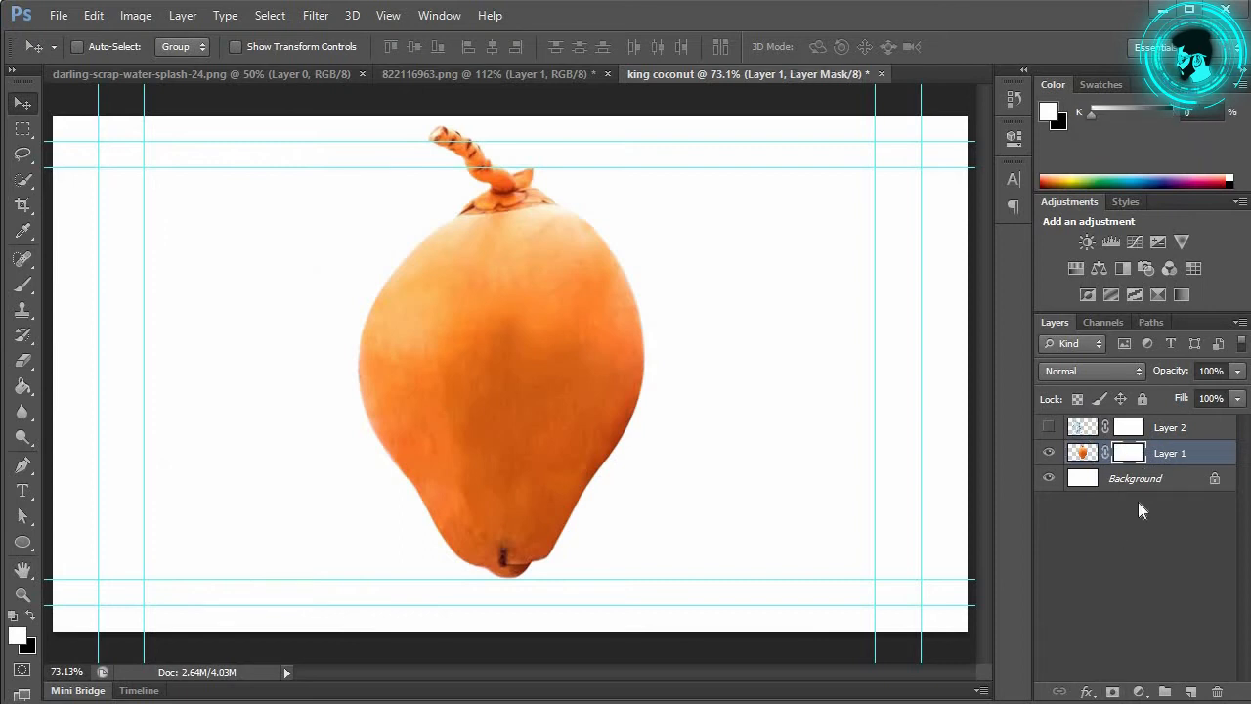
Step: With a soft 73 px eraser at 80% opacity and 50% flow, fade the coconut's left edge
left_click(32, 361)
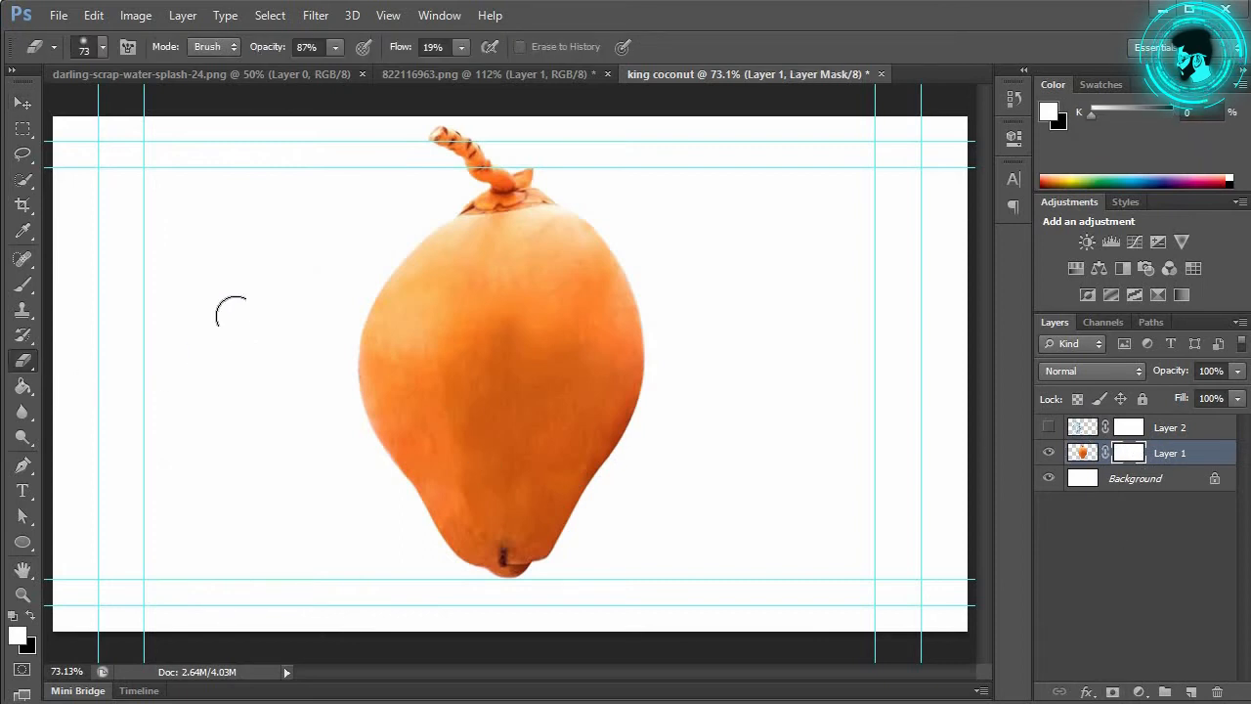
right_click(249, 309)
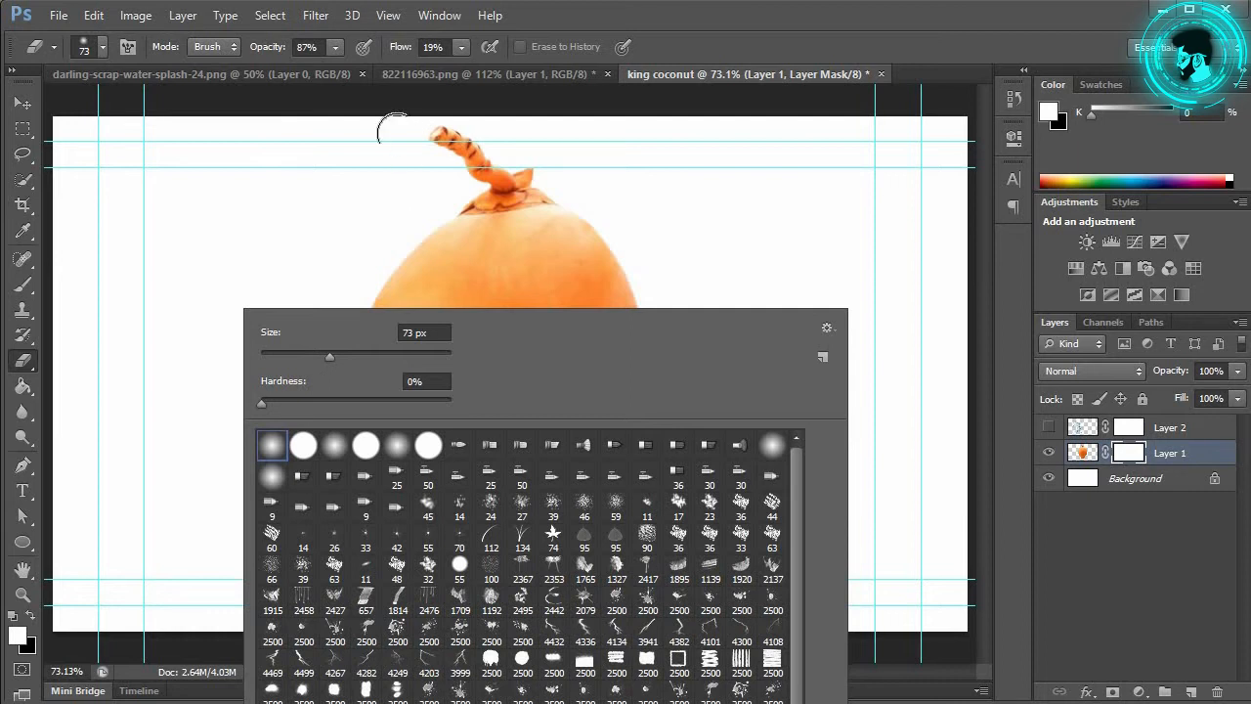
left_click(335, 49)
left_click(334, 47)
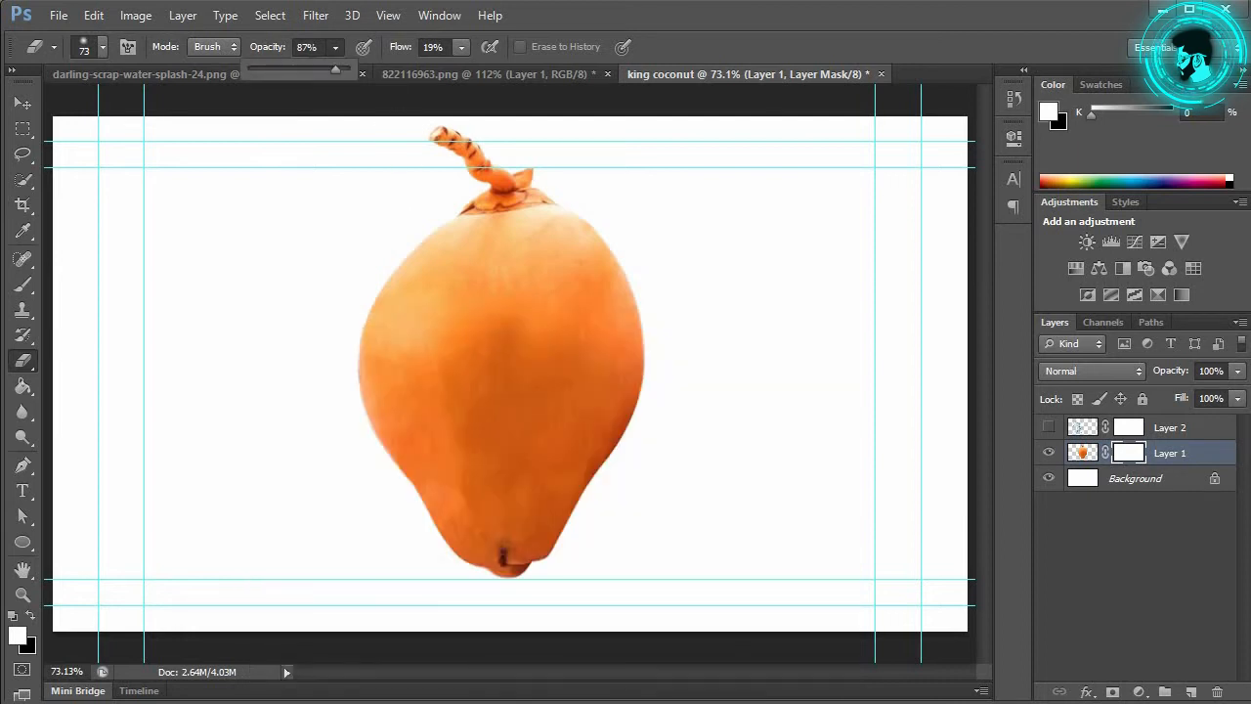
left_click(334, 49)
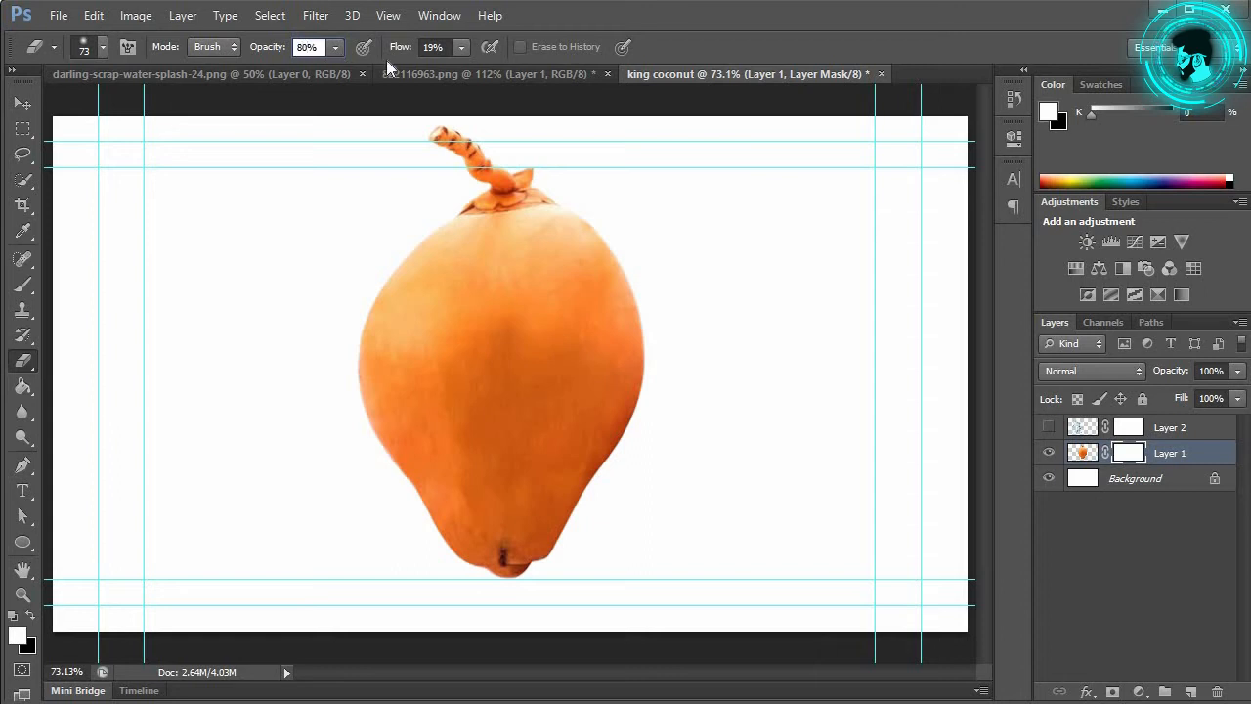
left_click(430, 47)
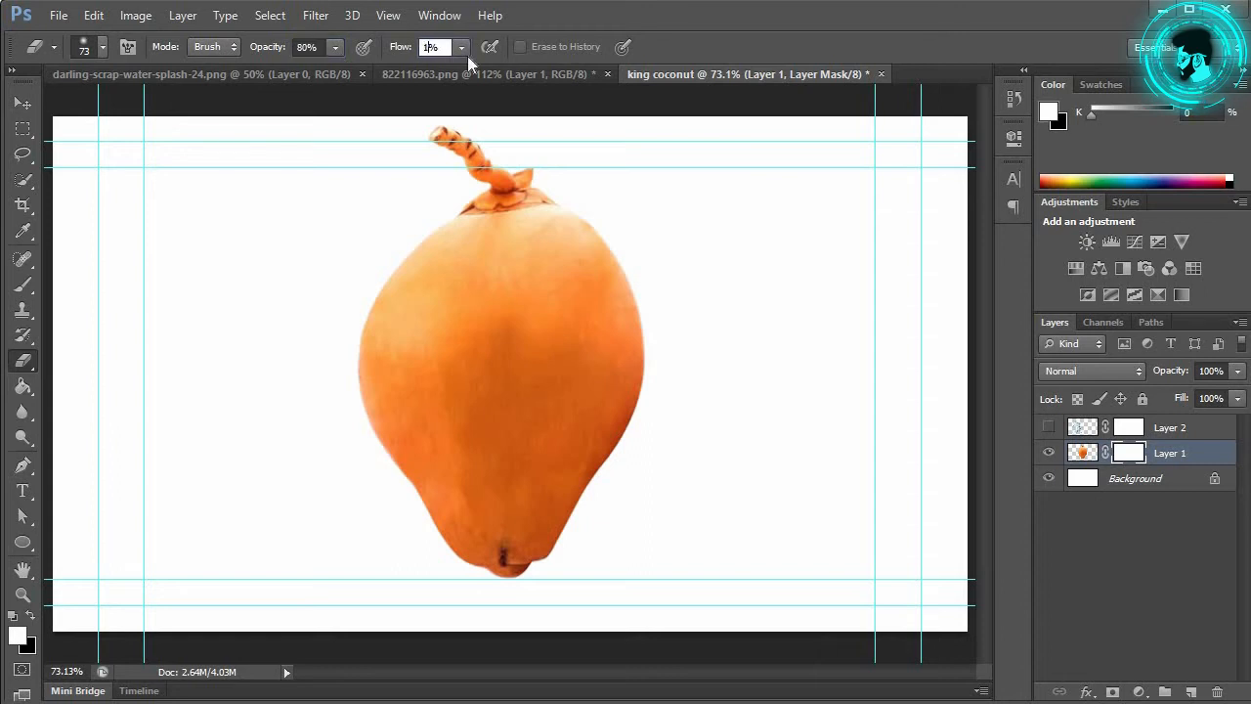
key("BackSpace")
type("50")
key("Return")
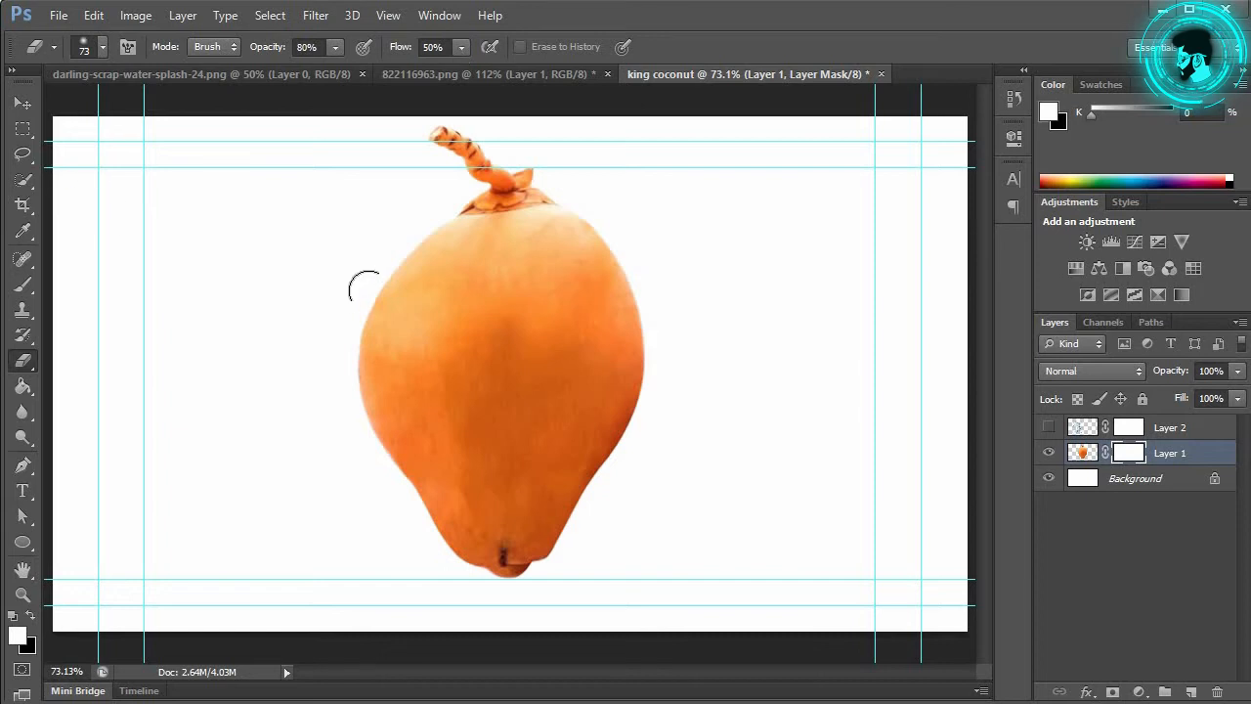
mouse_move(364, 286)
left_mouse_down()
mouse_move(347, 391)
mouse_move(391, 497)
mouse_move(339, 369)
mouse_move(361, 268)
mouse_move(341, 392)
mouse_move(369, 257)
mouse_move(361, 493)
mouse_move(372, 457)
mouse_move(340, 403)
mouse_move(340, 336)
mouse_move(380, 473)
mouse_move(331, 406)
mouse_move(404, 525)
mouse_move(393, 491)
mouse_move(407, 505)
mouse_move(382, 473)
mouse_move(382, 224)
mouse_move(339, 397)
mouse_move(362, 250)
mouse_move(361, 458)
mouse_move(355, 415)
left_mouse_up()
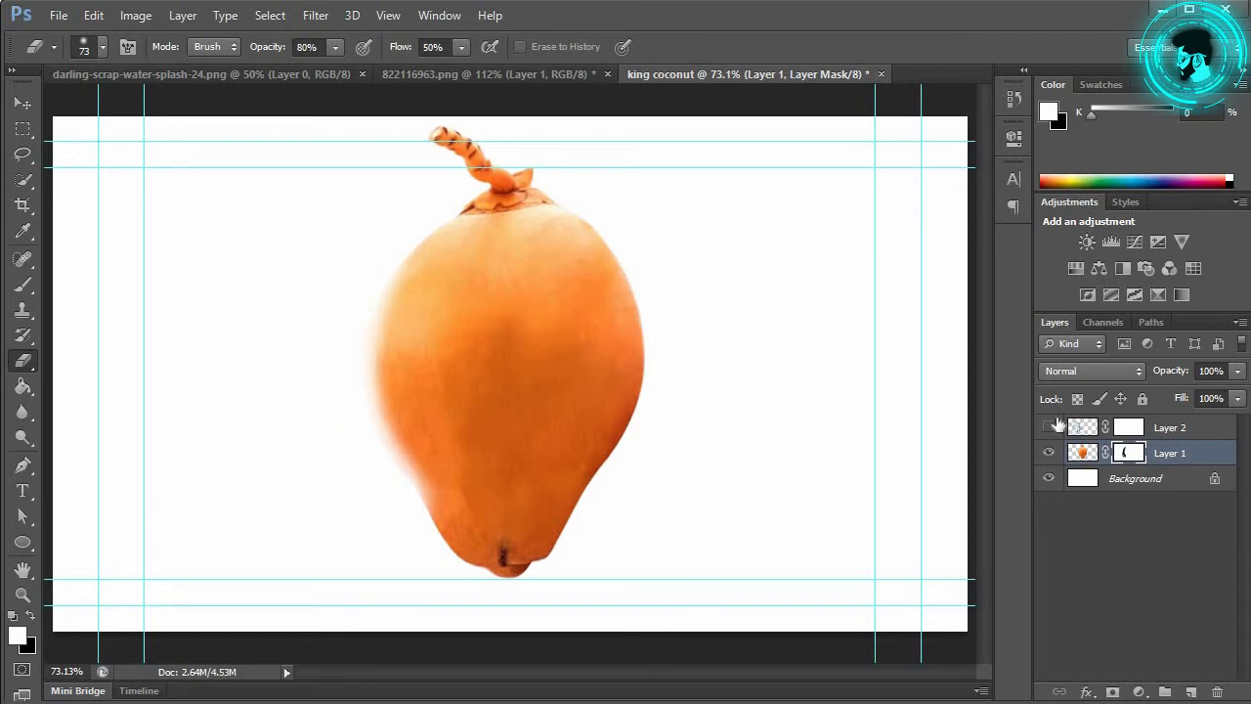
left_click(1051, 427)
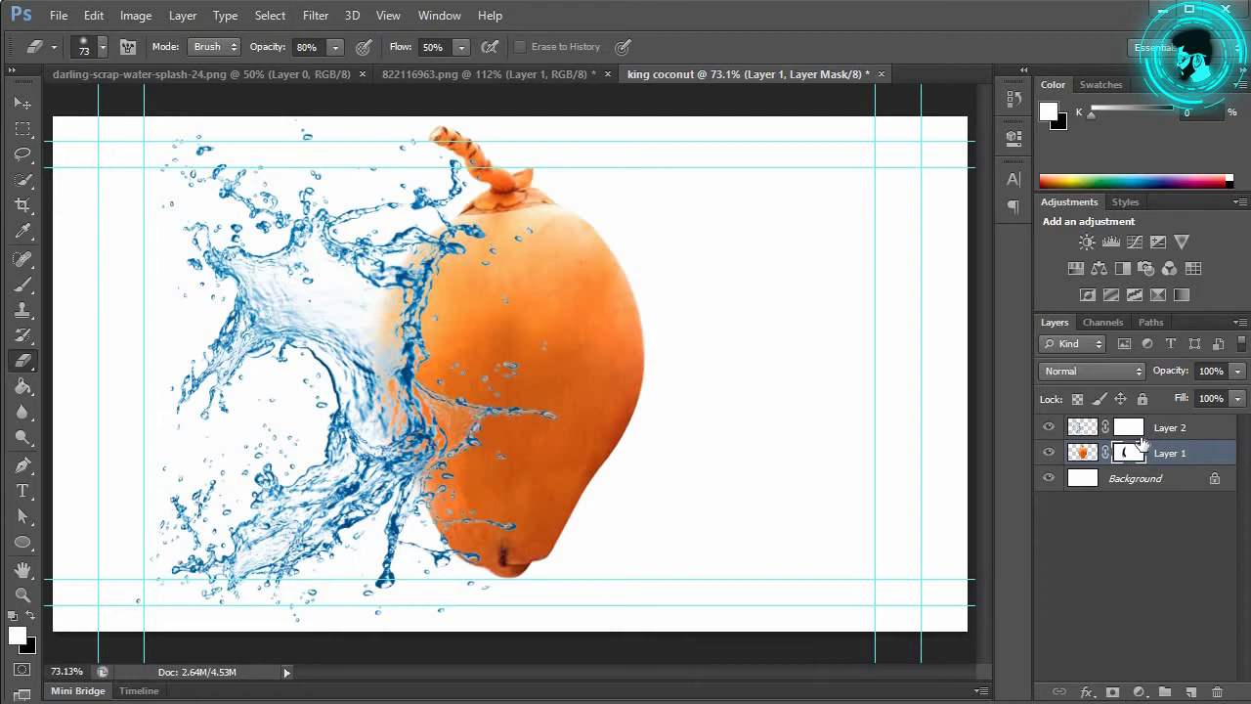
Step: On the splash layer's mask, erase droplets from the coconut's middle and raise eraser opacity to 100%
left_click(1130, 428)
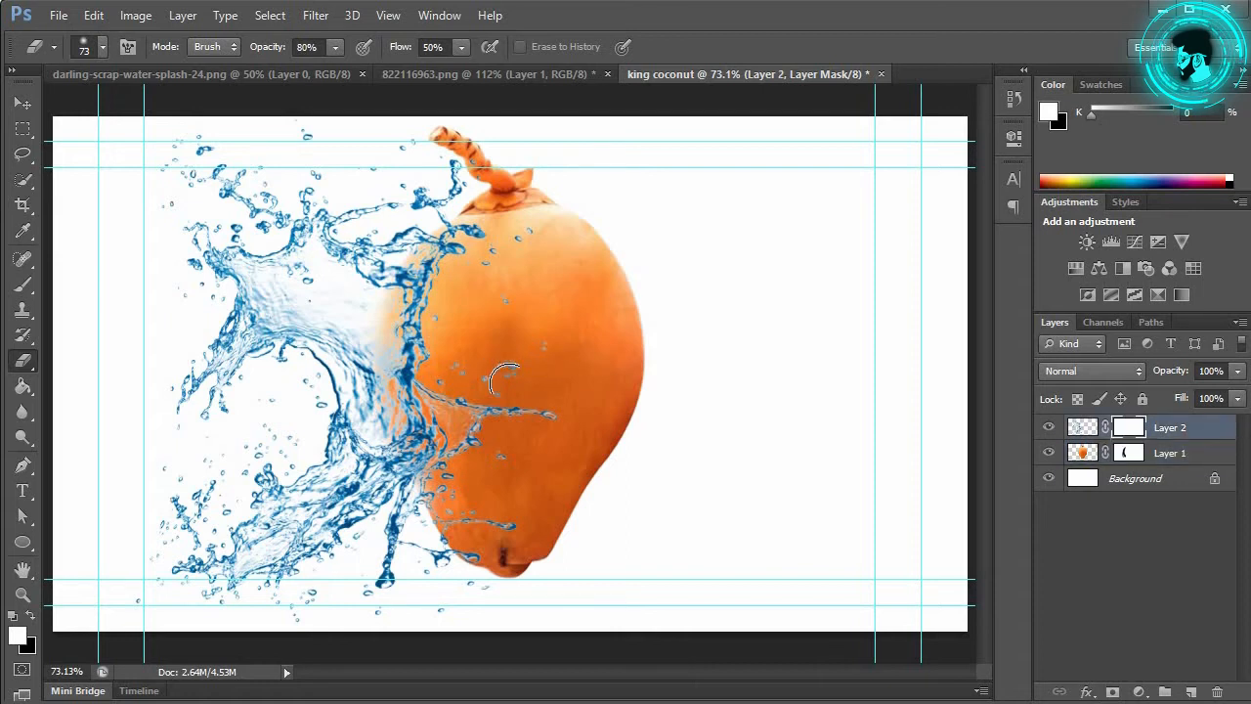
mouse_move(516, 380)
left_mouse_down()
mouse_move(545, 353)
mouse_move(537, 375)
left_mouse_up()
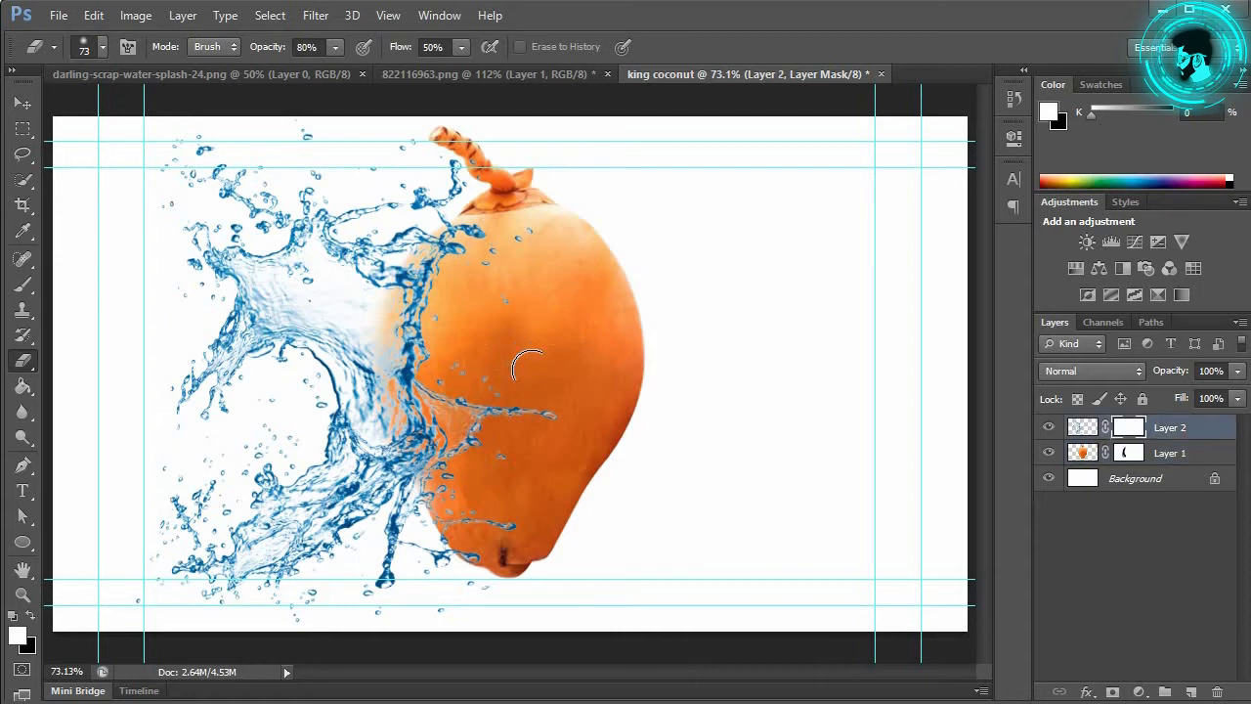
right_click(528, 334)
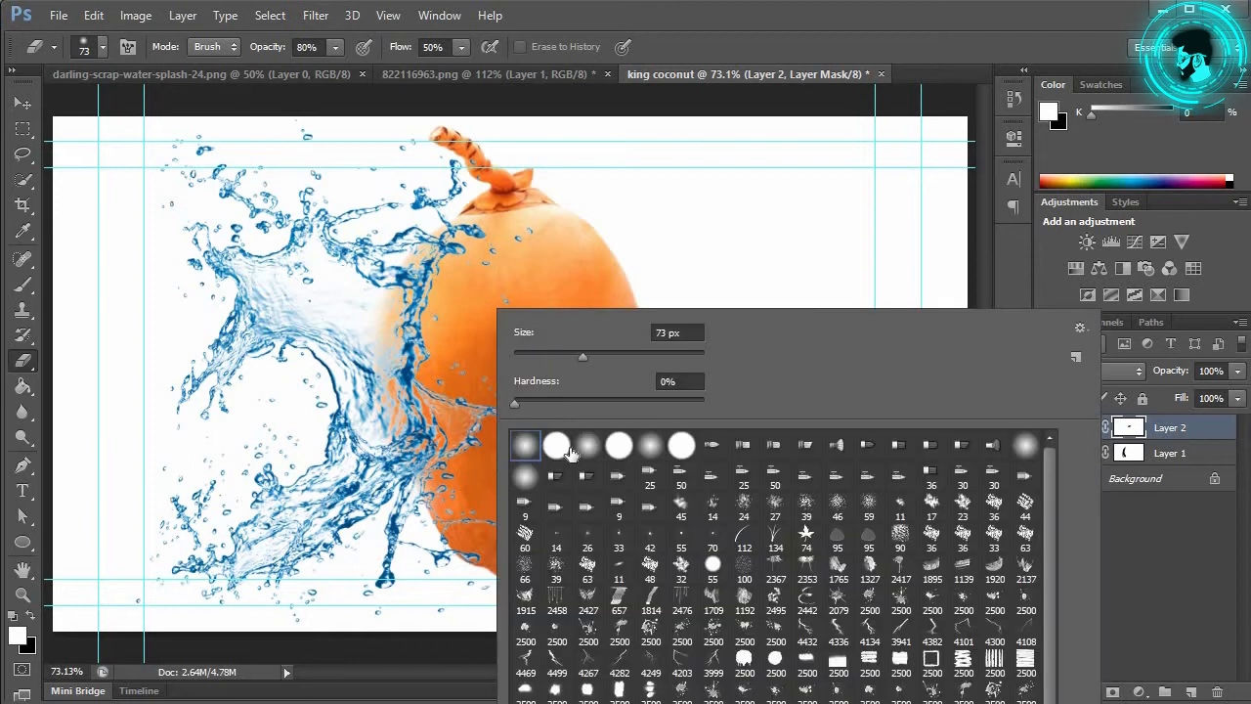
left_click(504, 283)
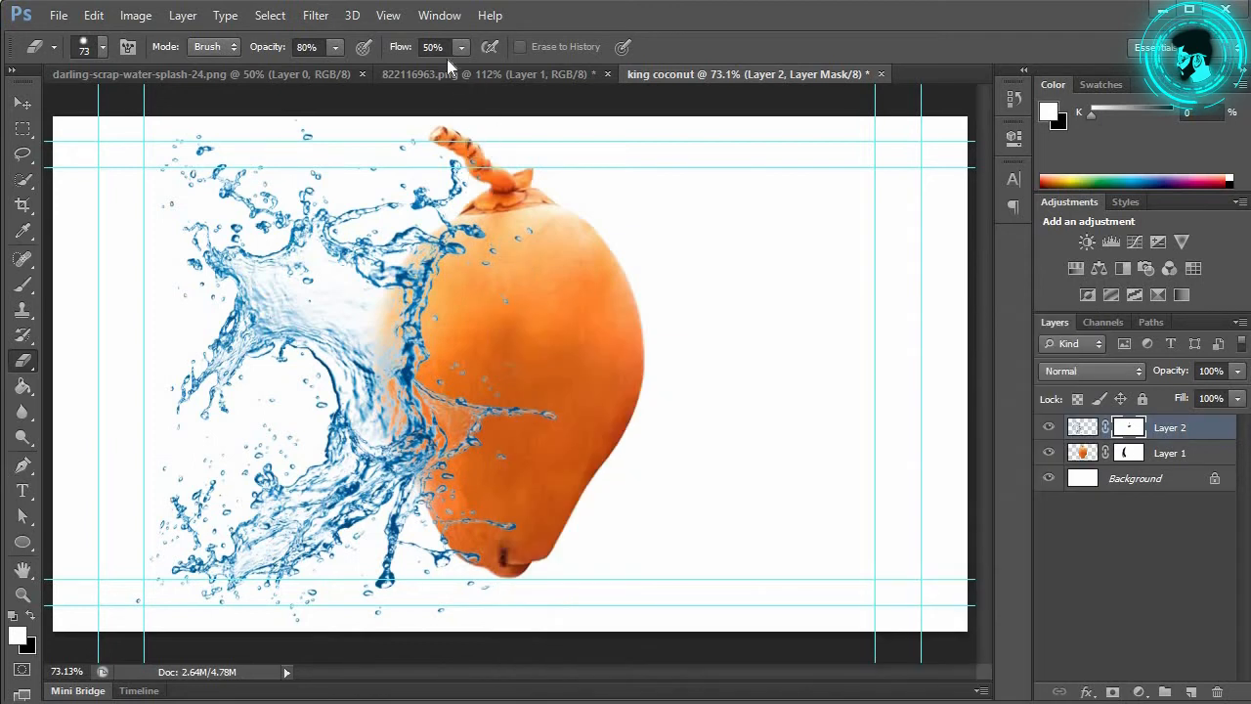
left_click(336, 47)
left_click_drag(335, 68, 376, 78)
left_click(531, 342)
Step: Erase the splash covering the coconut's lower half, upper left, top and stem, plus stray fragments
left_click_drag(538, 419, 537, 434)
mouse_move(498, 380)
left_mouse_down()
mouse_move(495, 409)
mouse_move(465, 416)
mouse_move(451, 370)
mouse_move(452, 406)
mouse_move(505, 478)
mouse_move(475, 514)
mouse_move(452, 486)
mouse_move(491, 517)
mouse_move(467, 539)
mouse_move(457, 522)
left_mouse_up()
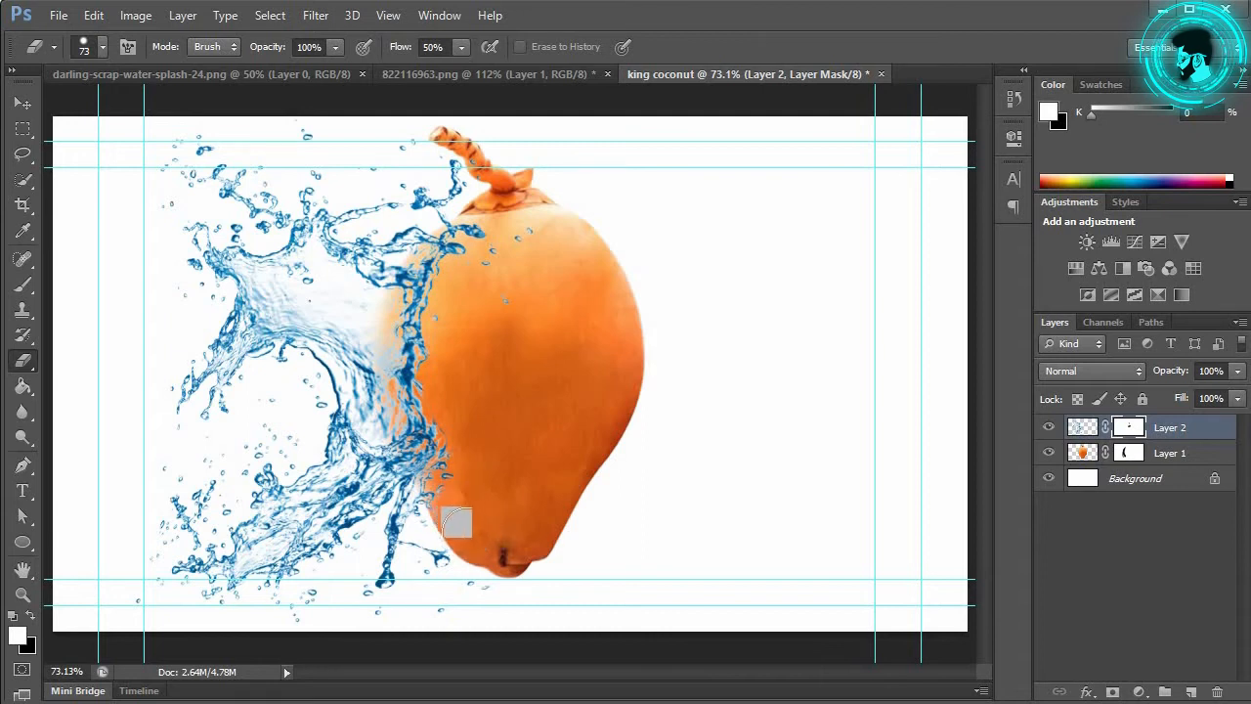
mouse_move(520, 332)
left_mouse_down()
mouse_move(494, 221)
mouse_move(507, 242)
mouse_move(471, 245)
left_mouse_up()
mouse_move(484, 234)
left_mouse_down()
mouse_move(497, 152)
mouse_move(525, 193)
left_mouse_up()
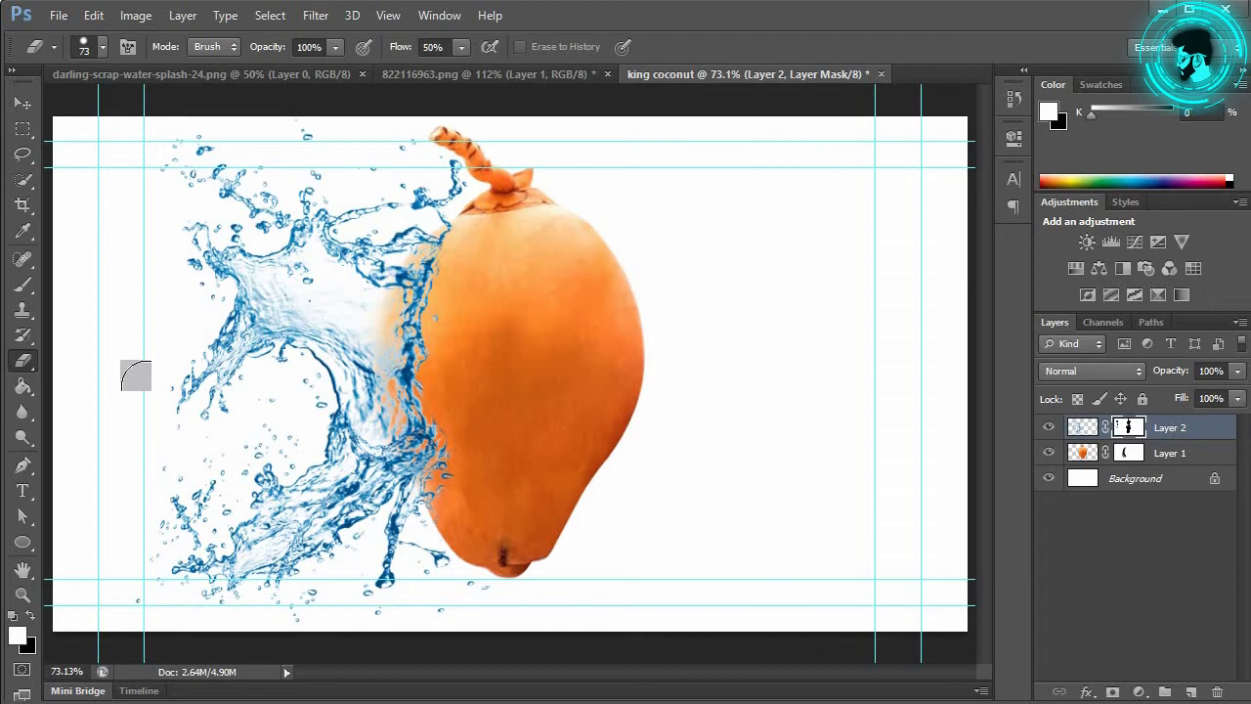
left_click(139, 377)
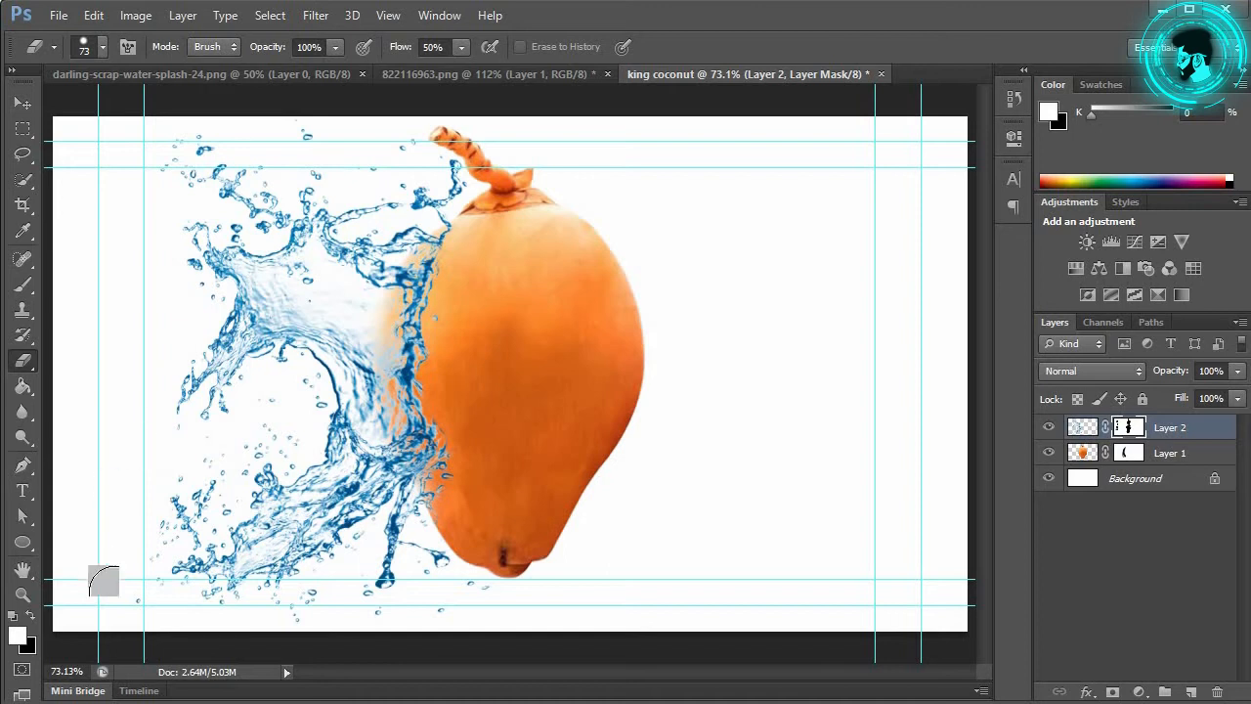
left_click(127, 554)
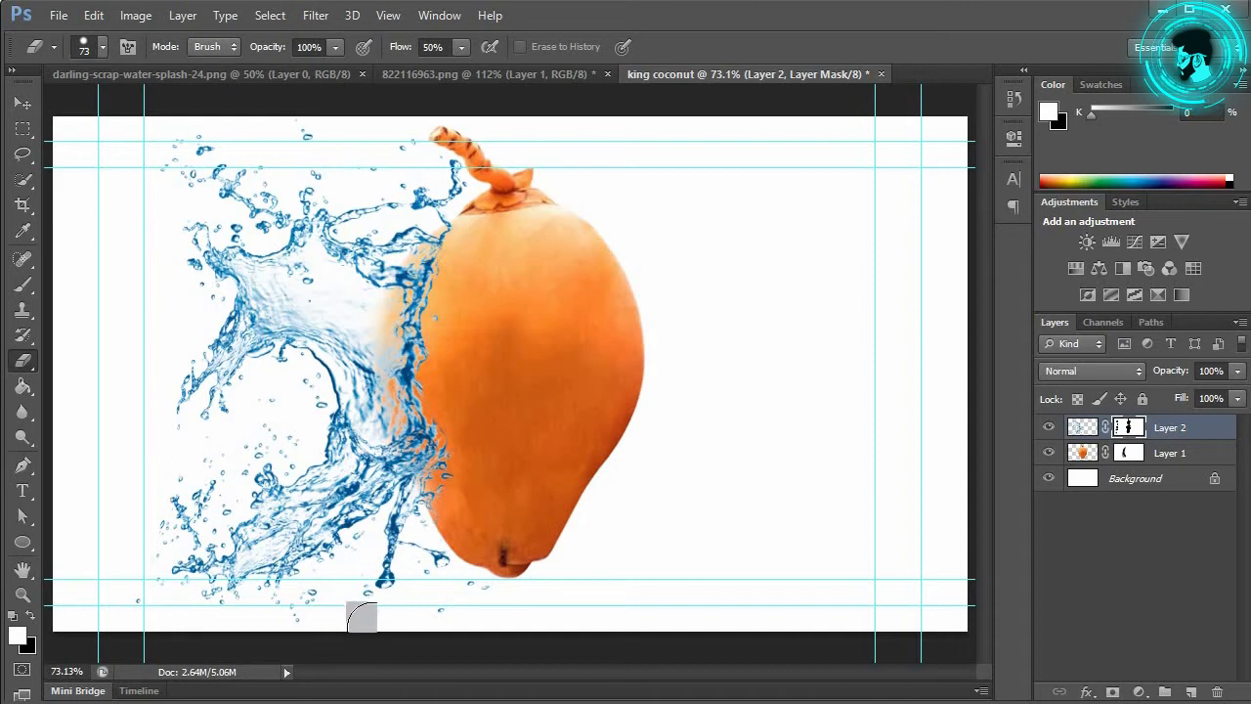
left_click(376, 630)
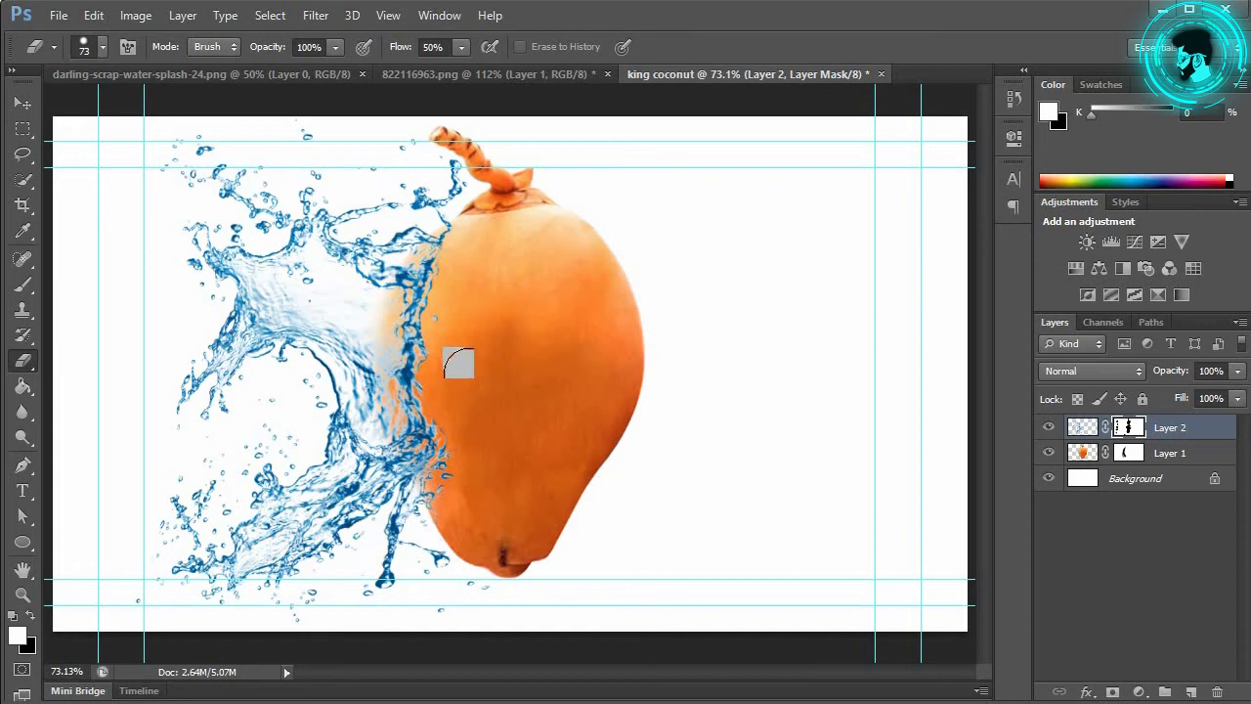
Step: Switch to a soft 0%-hardness brush at 13% flow and fade the splash along the coconut's left edge
right_click(616, 321)
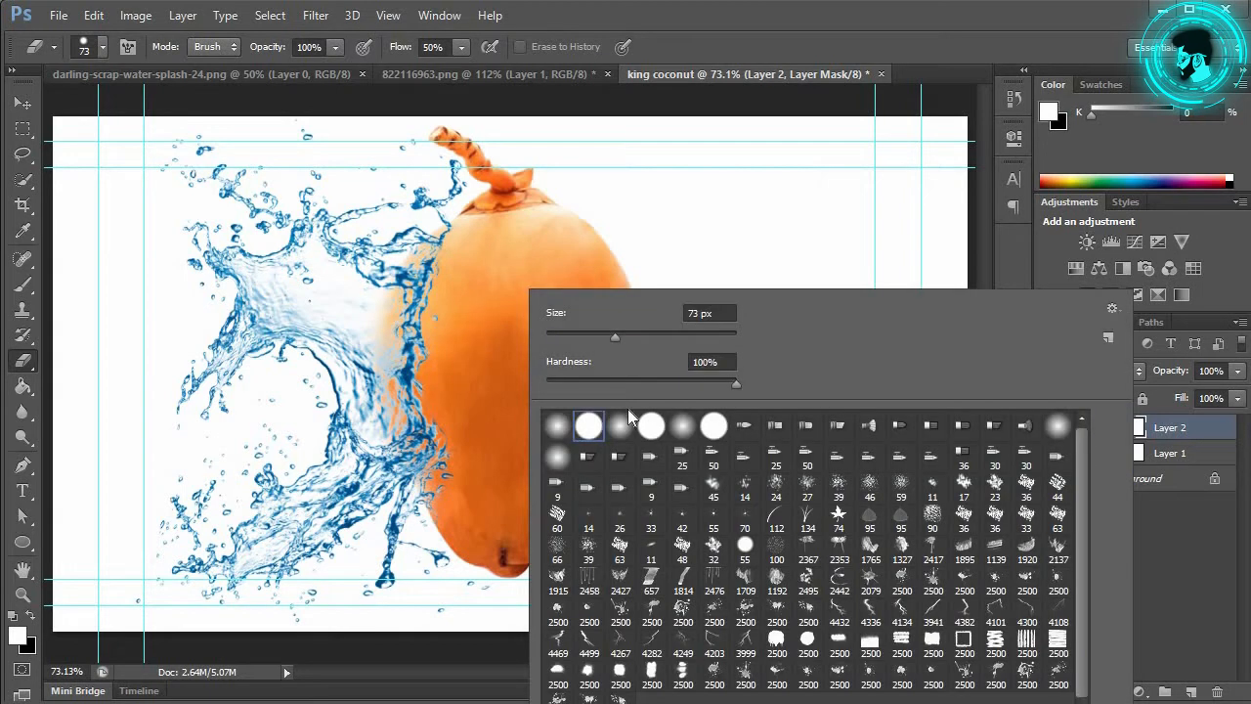
left_click(566, 430)
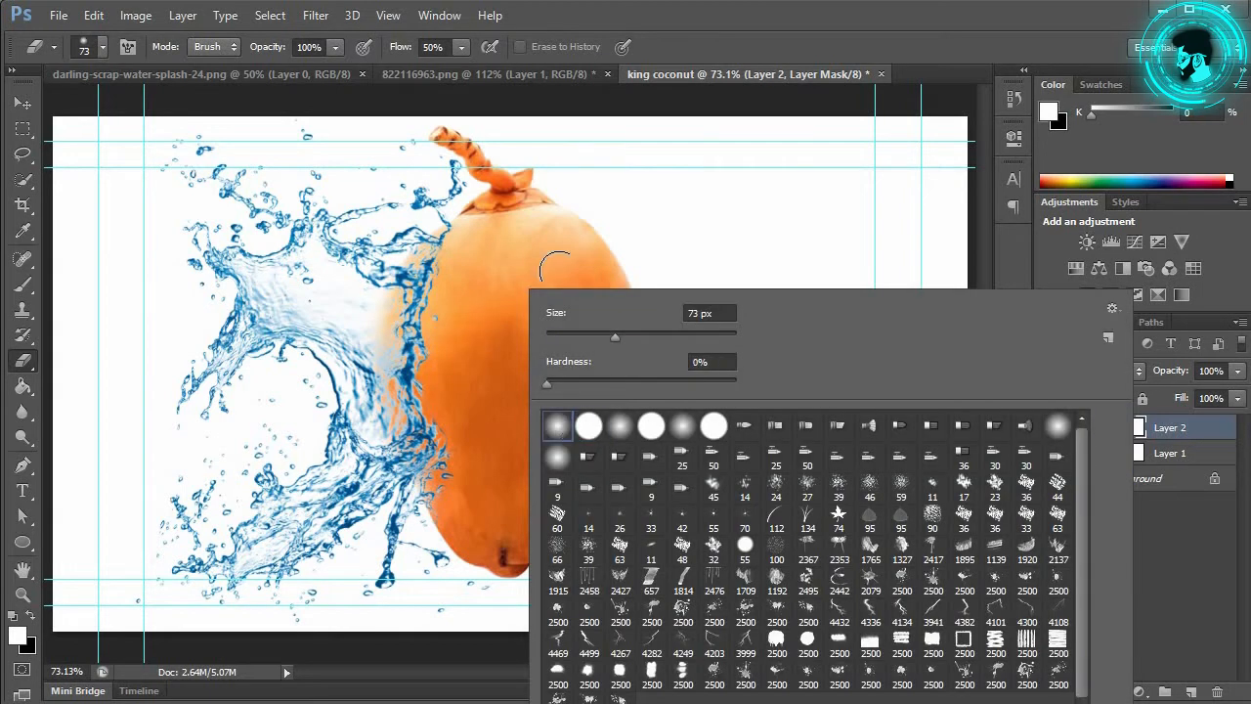
left_click(504, 284)
left_click(462, 49)
left_click(434, 71)
left_click_drag(439, 73, 425, 67)
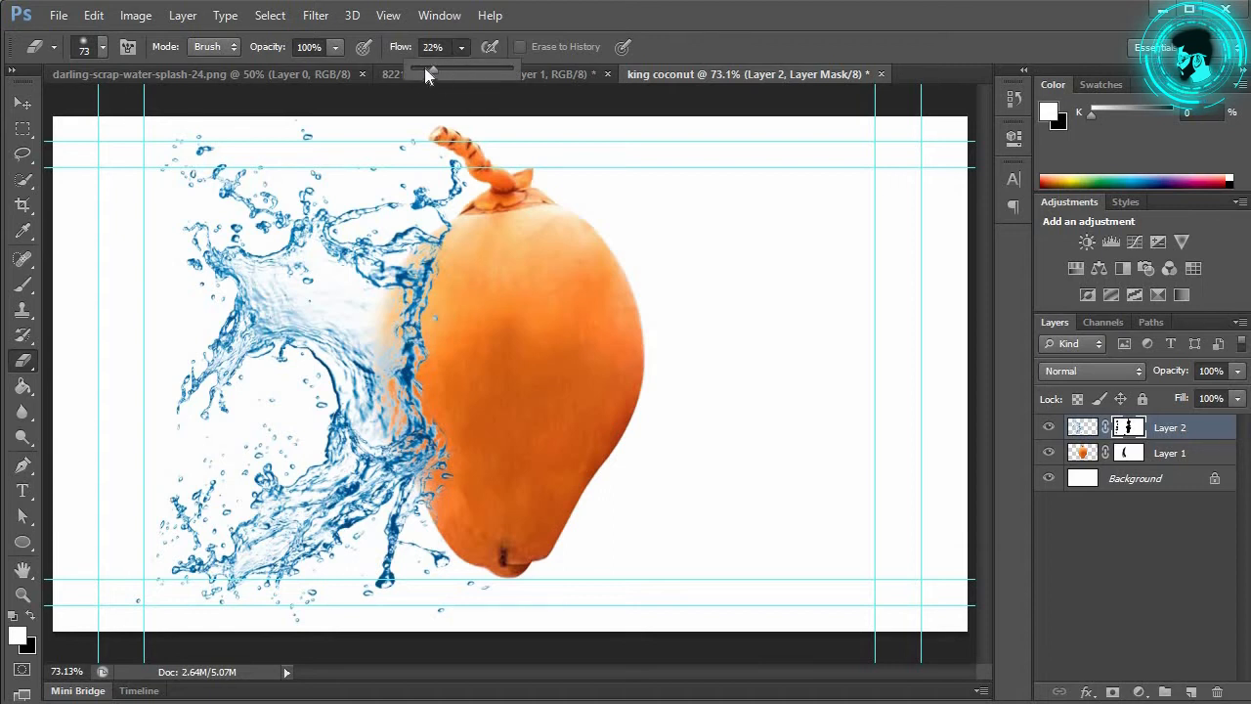
mouse_move(447, 274)
left_mouse_down()
mouse_move(410, 421)
mouse_move(447, 475)
mouse_move(410, 361)
mouse_move(450, 480)
mouse_move(425, 358)
left_mouse_up()
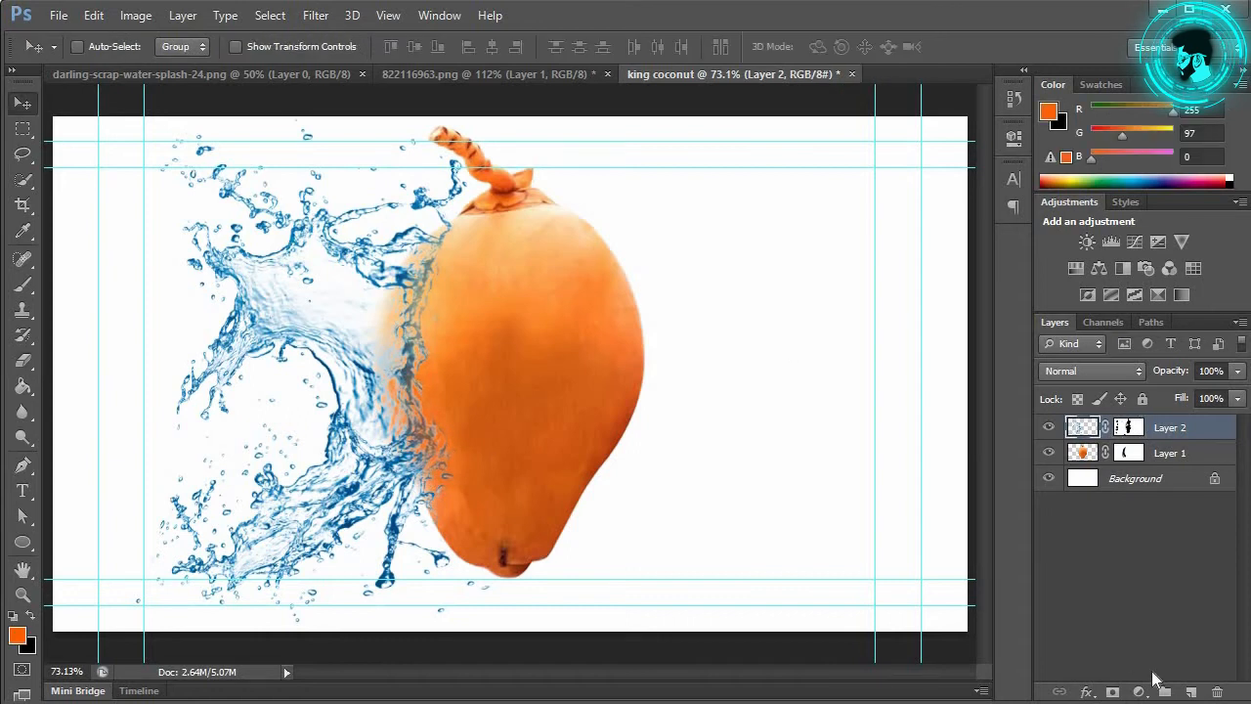
Step: Clip a new Hue/Saturation layer to the splash and colorize it: Hue 33, Saturation 95, Lightness +15
left_click(1139, 692)
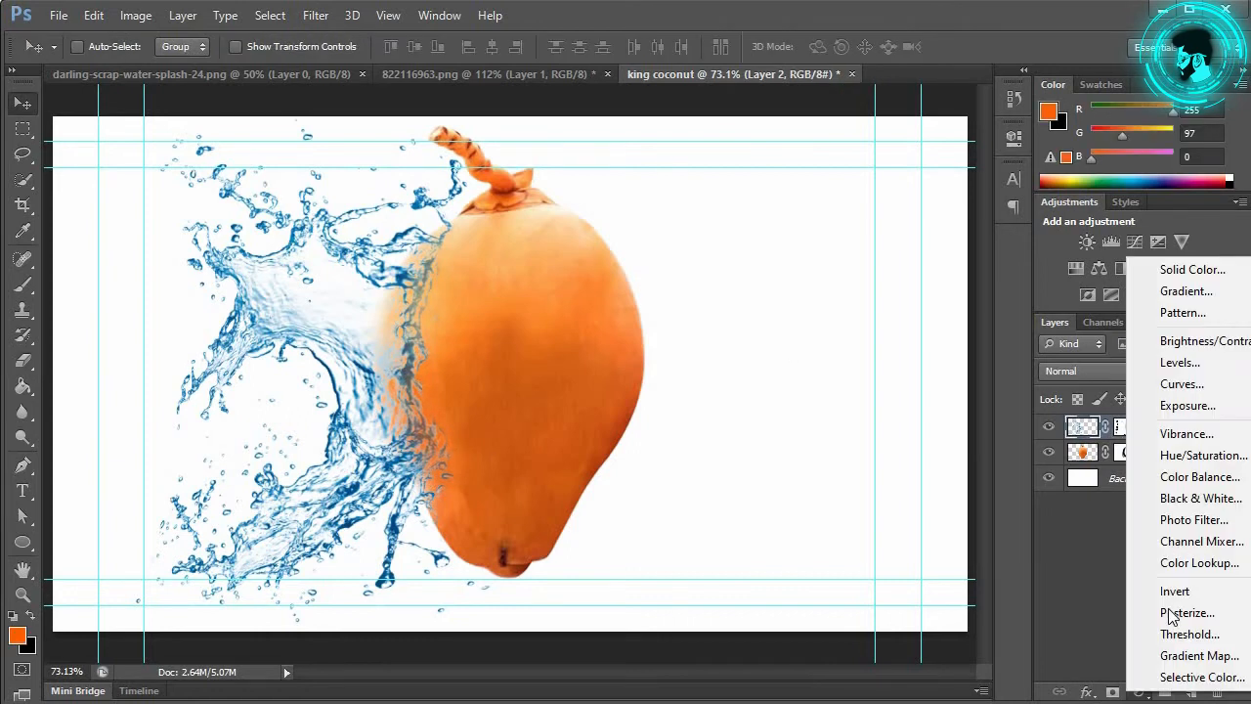
left_click(1200, 455)
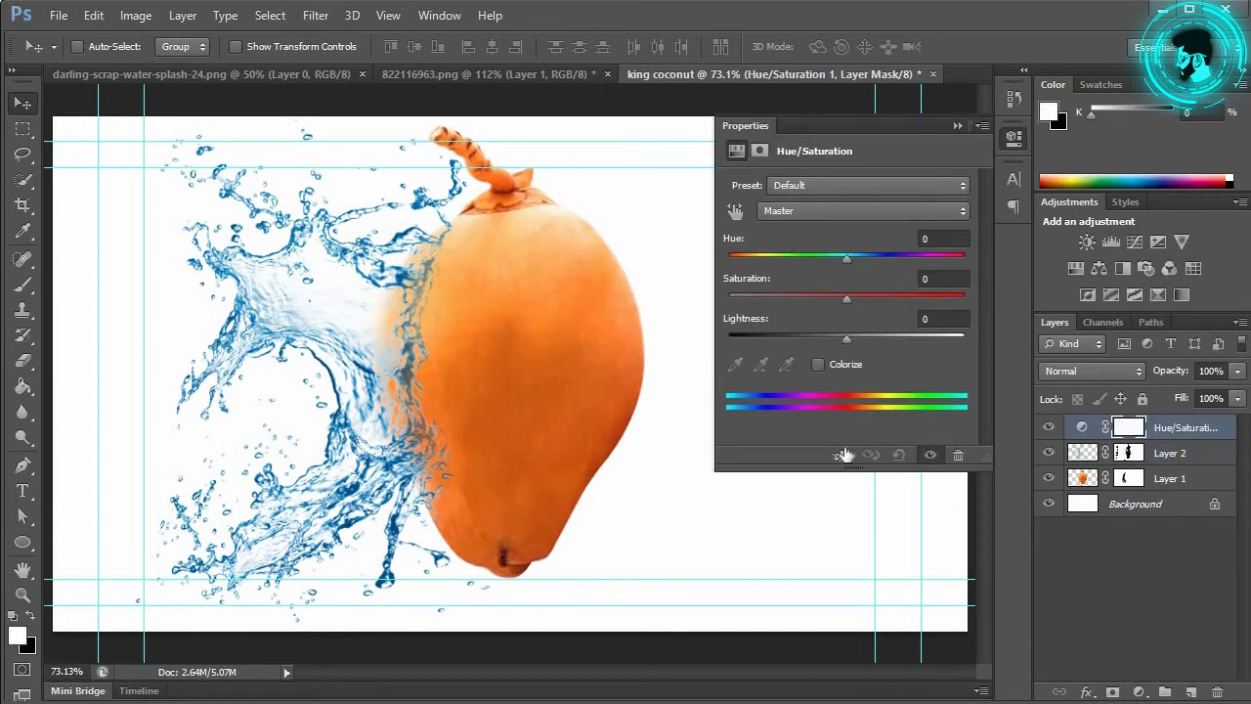
left_click(842, 455)
left_click_drag(883, 311, 852, 310)
left_click_drag(847, 258, 746, 274)
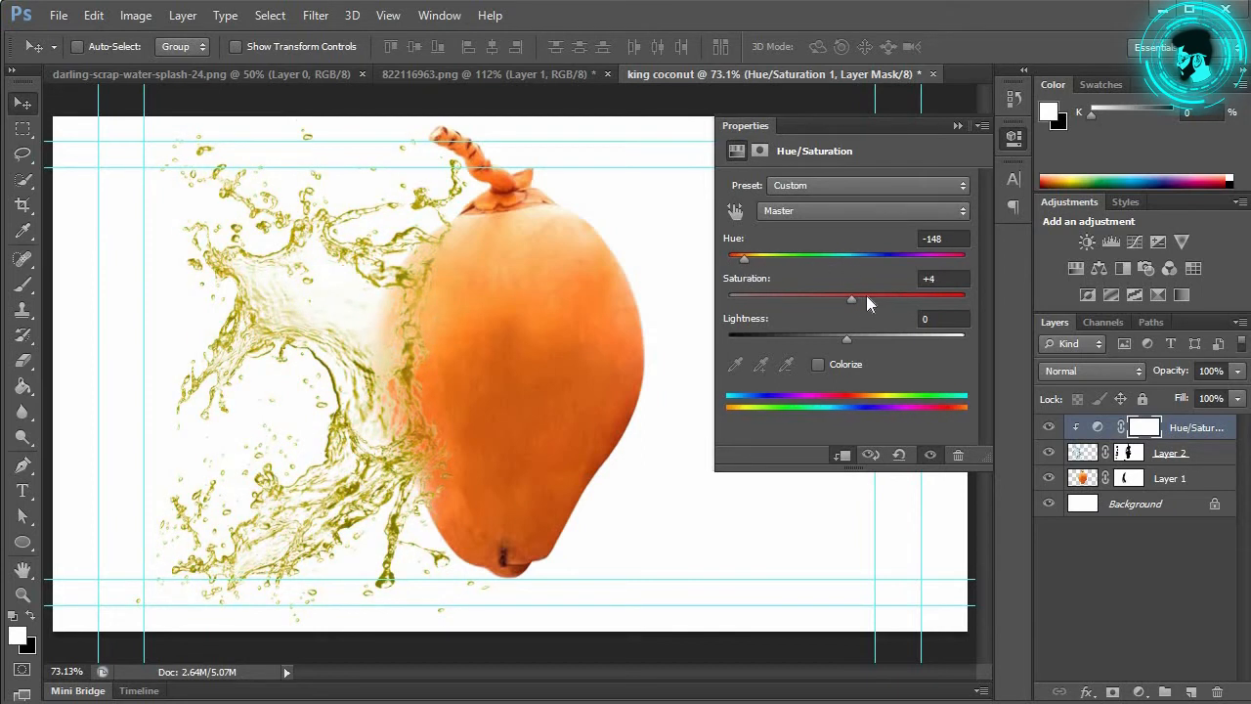
left_click(819, 364)
left_click_drag(926, 314, 968, 306)
left_click_drag(749, 258, 750, 265)
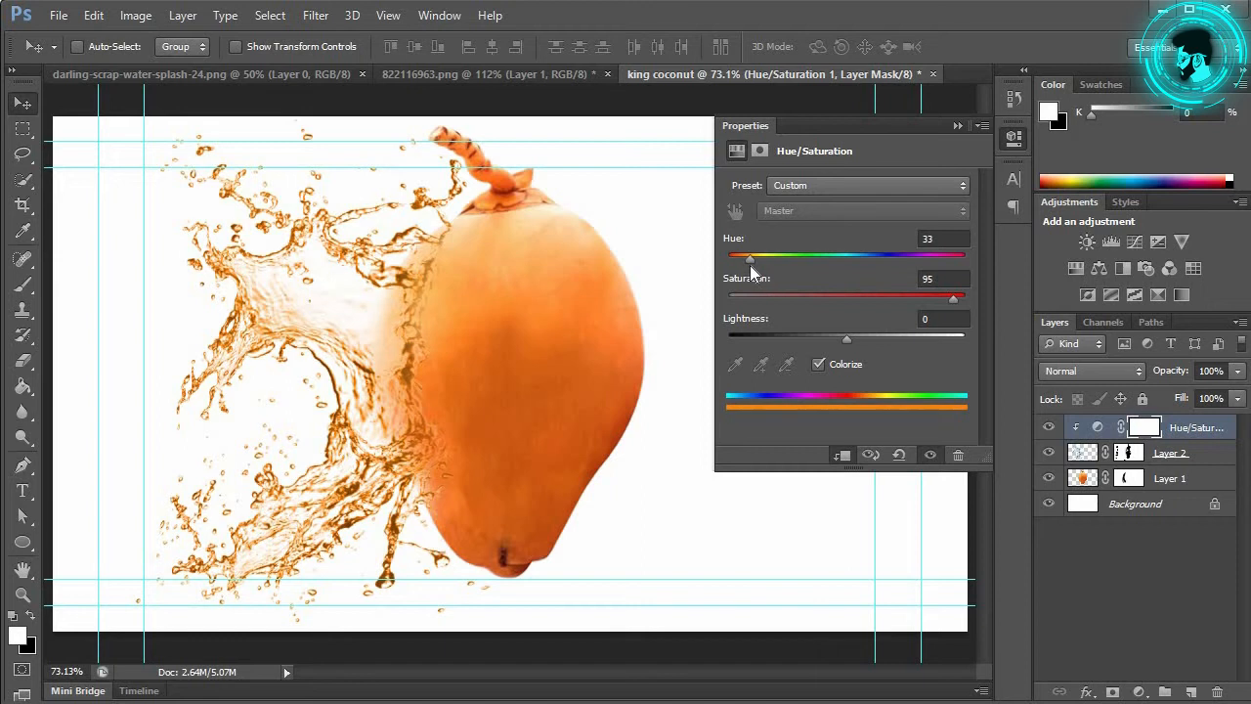
mouse_move(859, 340)
left_mouse_down()
mouse_move(879, 337)
mouse_move(866, 342)
left_mouse_up()
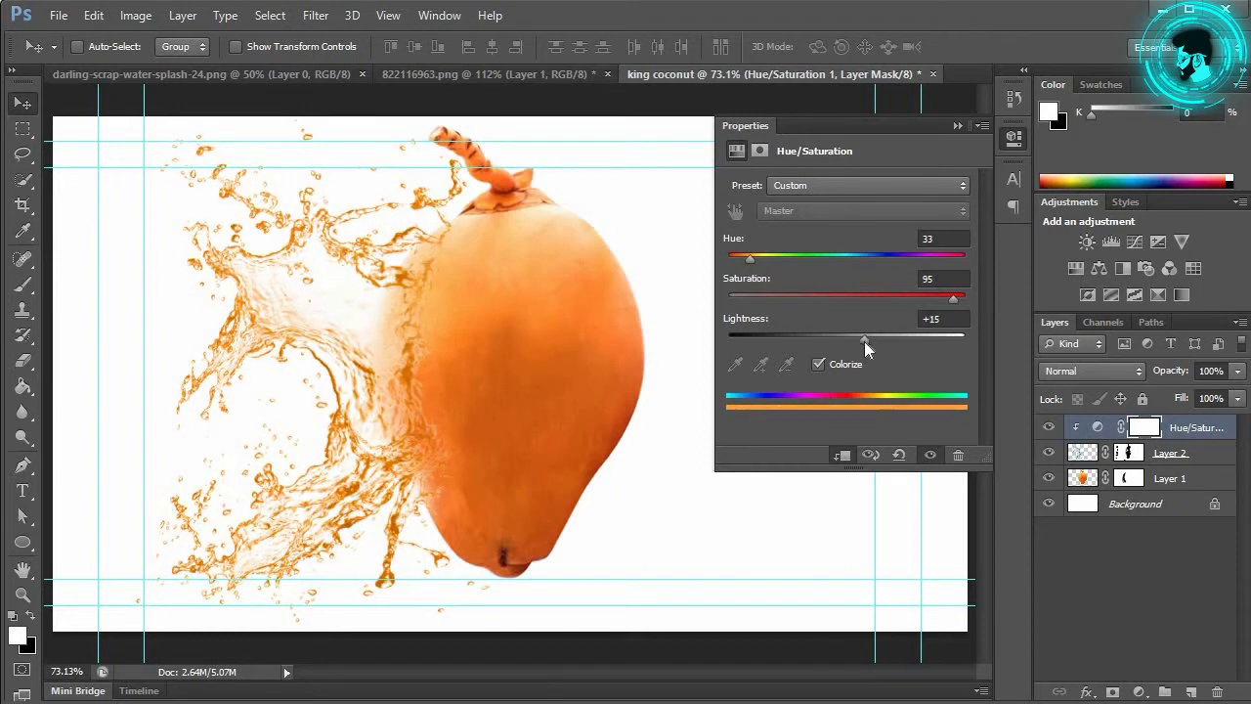
left_click(957, 125)
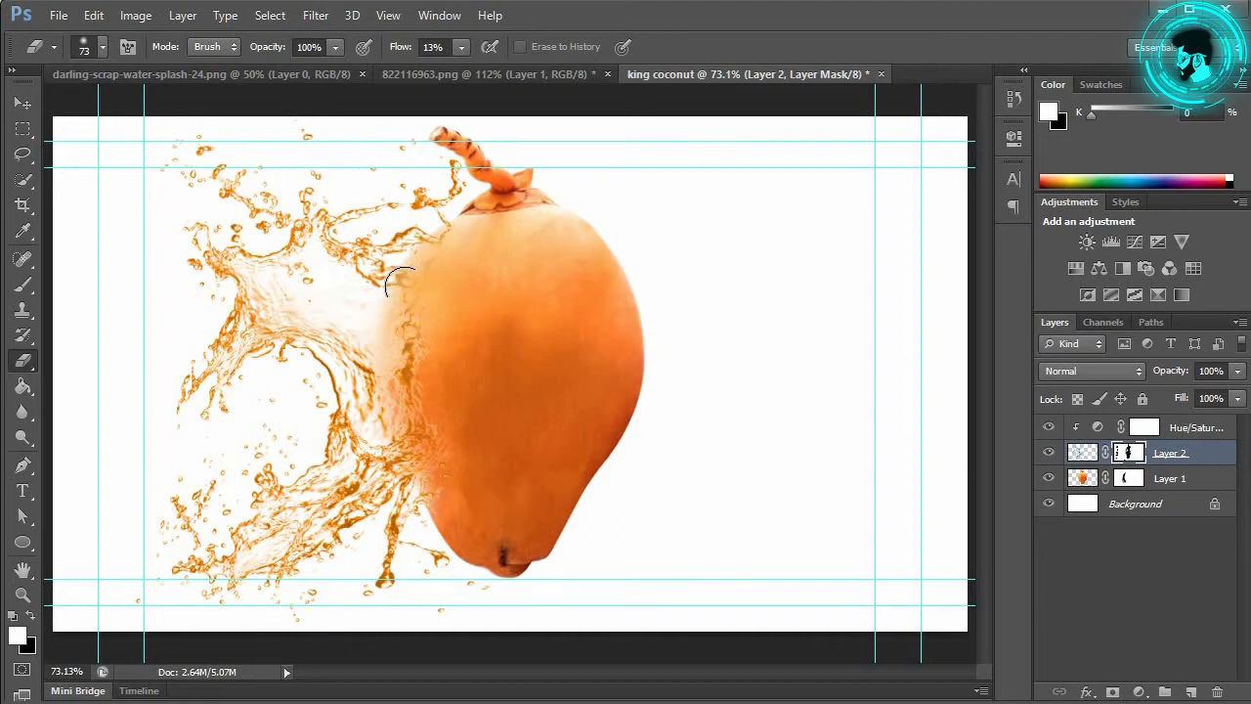
Step: Erase more orange splash along the coconut's left edge and near its bottom
left_click_drag(410, 373, 424, 350)
left_click_drag(430, 430, 431, 439)
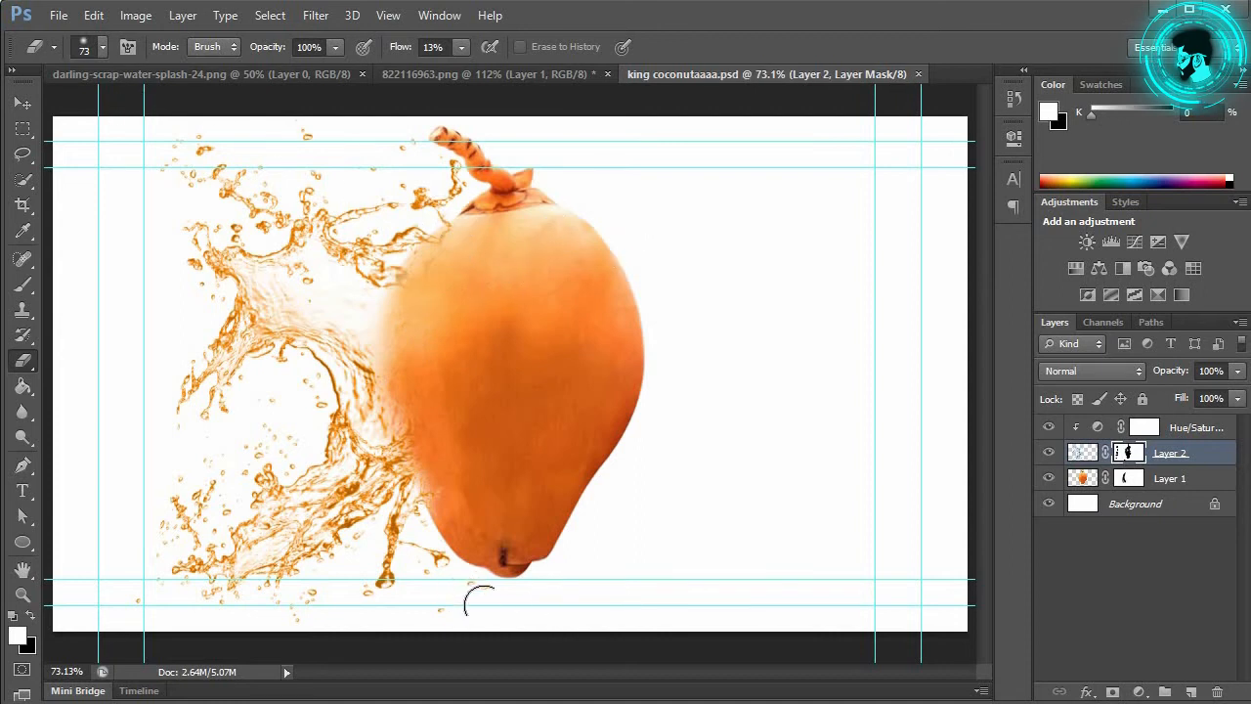
left_click_drag(465, 589, 470, 590)
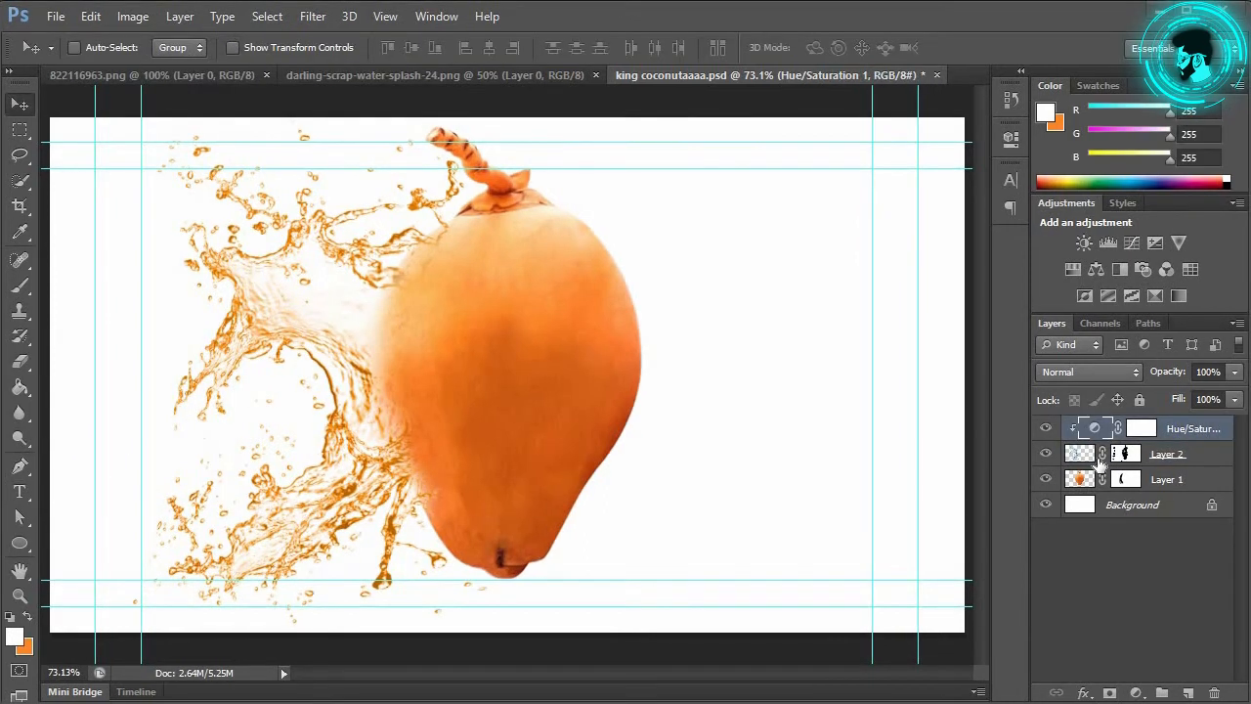
Step: Make the coconut layer active and clear the selection around the coconut
left_click_drag(1090, 459, 1093, 488)
left_click(1092, 486, "ctrl")
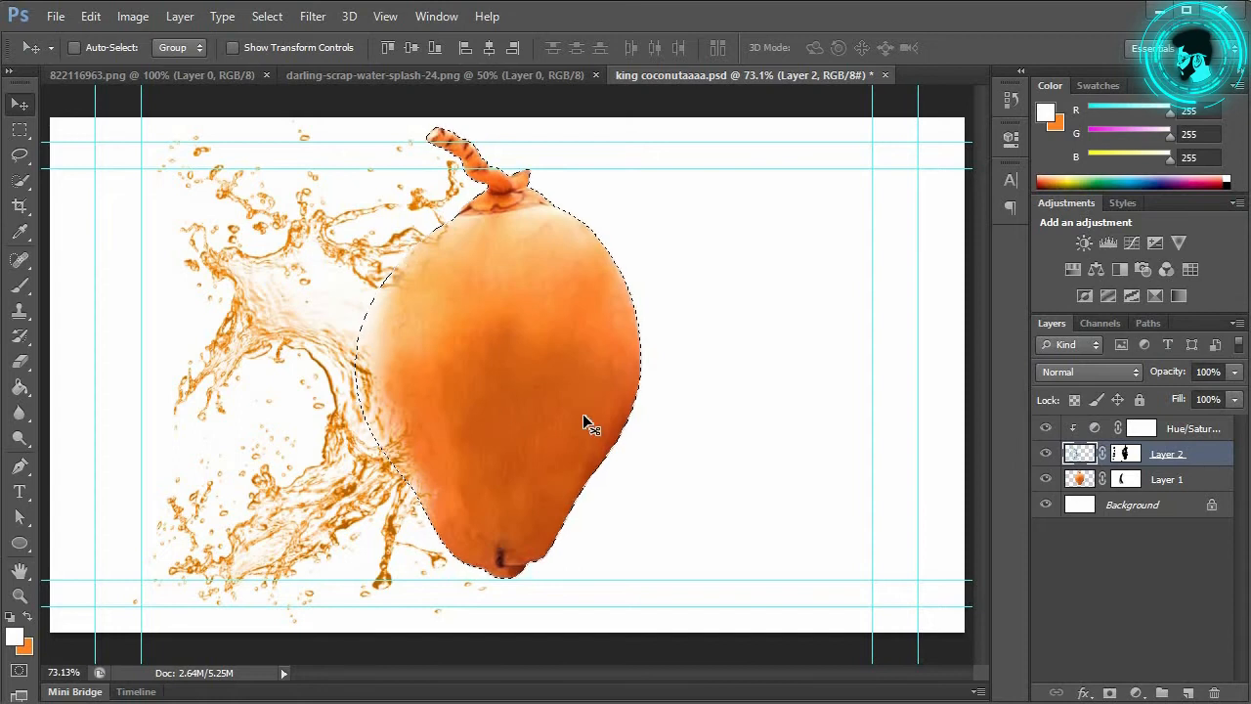
left_click(1090, 479)
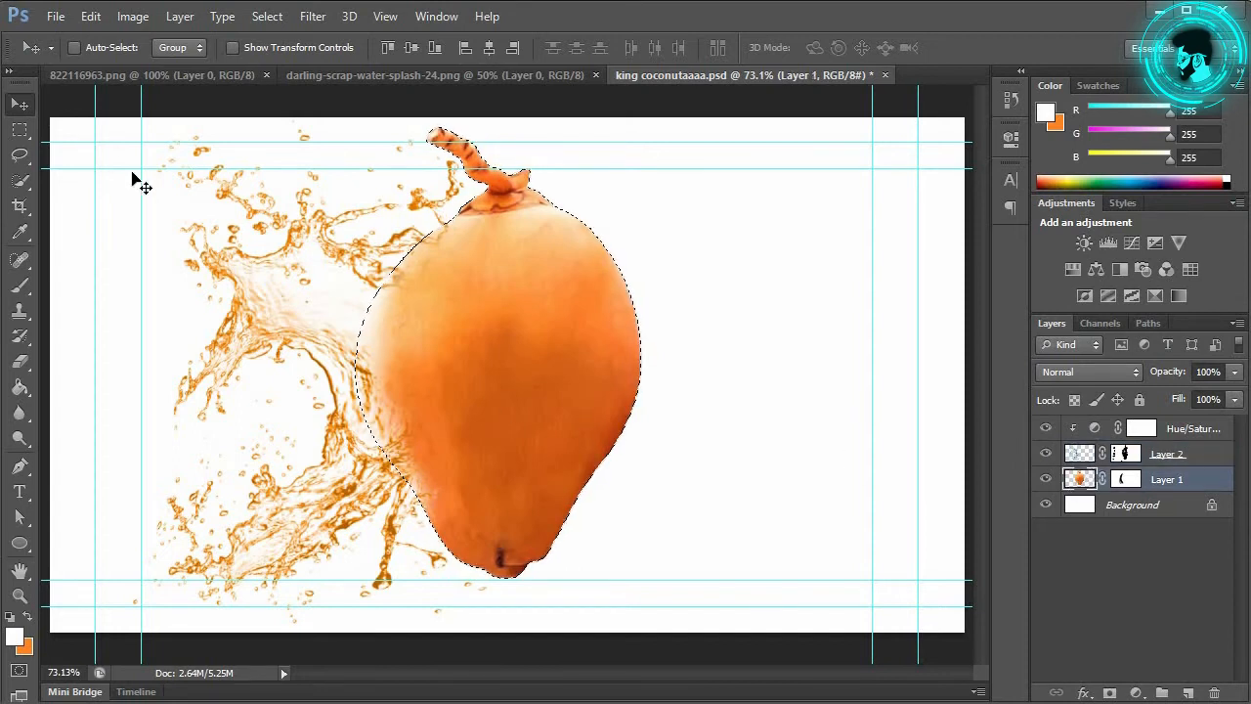
left_click(19, 129)
left_click(84, 175)
left_click(19, 104)
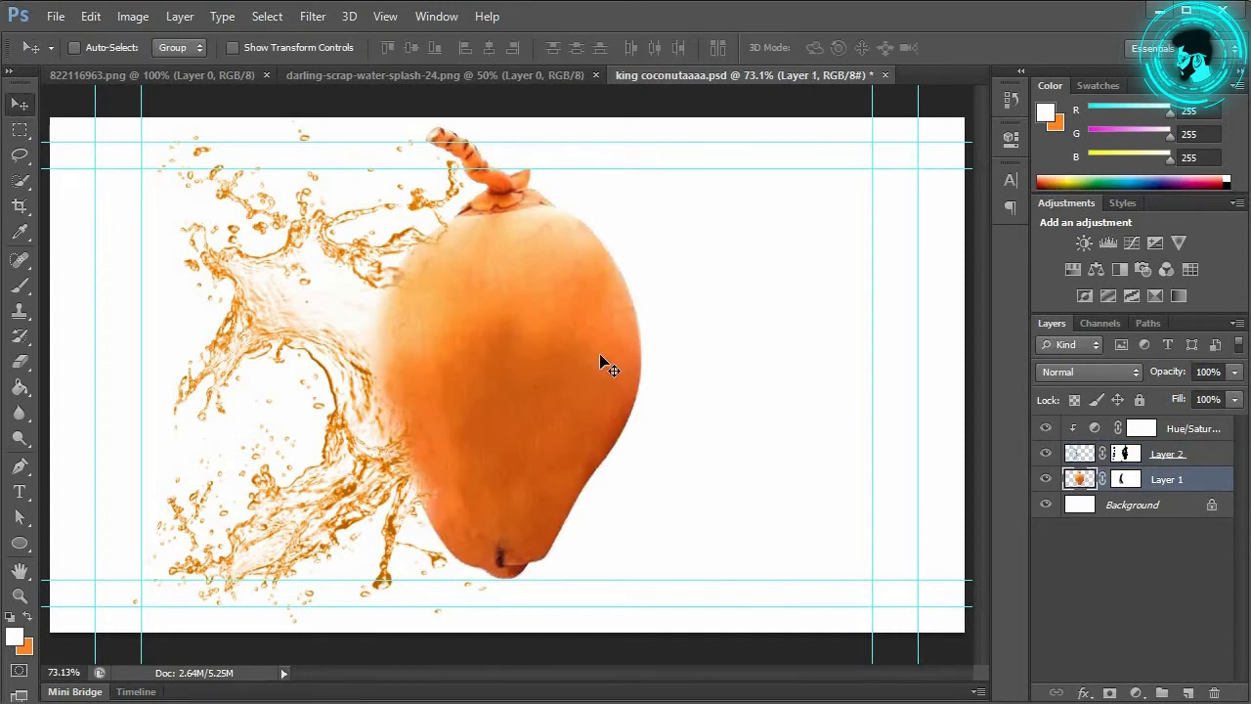
Step: Scale the coconut to about 97% by 96%, nudge it up and right, and apply
key("ctrl+t")
left_click_drag(646, 128, 641, 148)
mouse_move(519, 315)
left_mouse_down()
mouse_move(522, 292)
mouse_move(528, 305)
left_mouse_up()
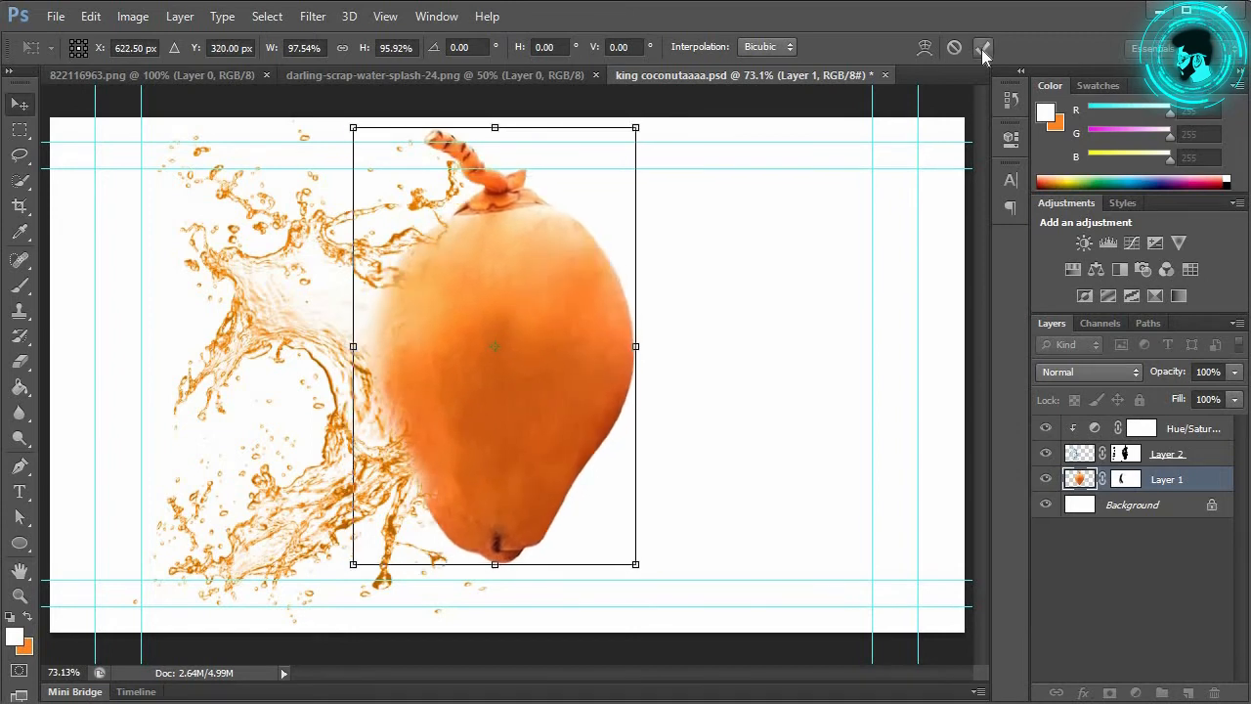
left_click(984, 49)
left_click(1150, 429)
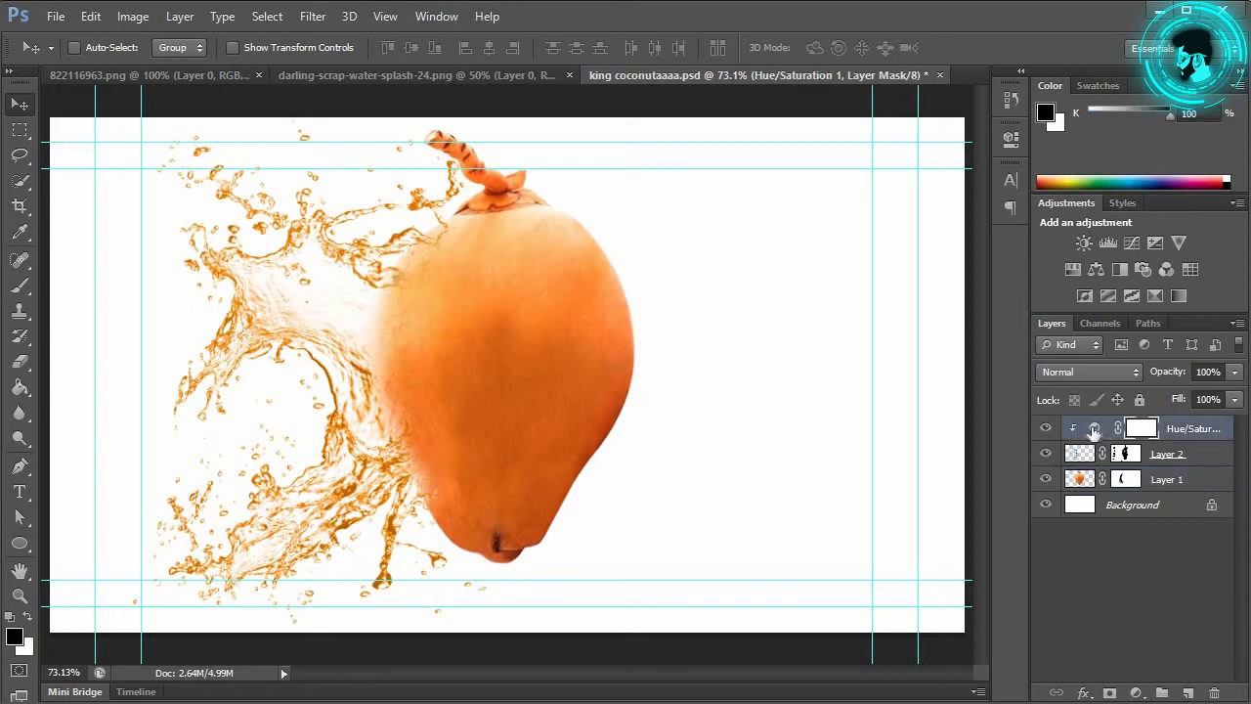
left_click(1091, 428)
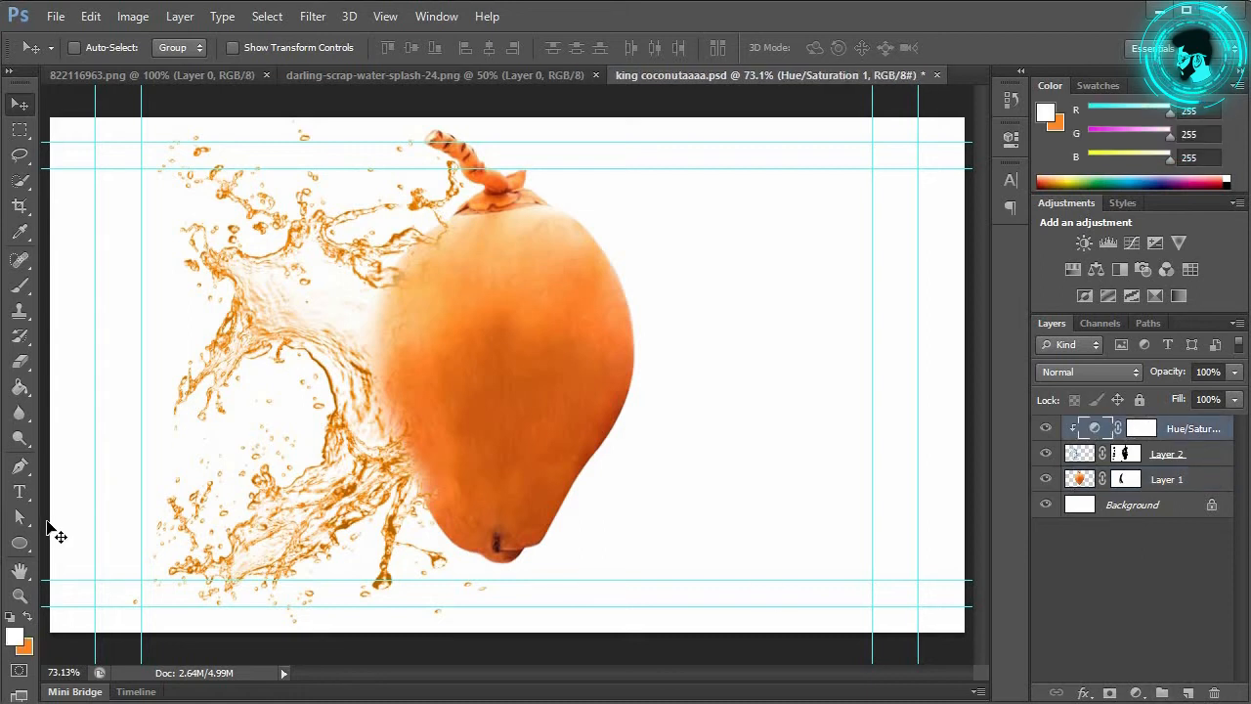
Step: Draw a flat ellipse beneath the coconut with no stroke
left_click(19, 544)
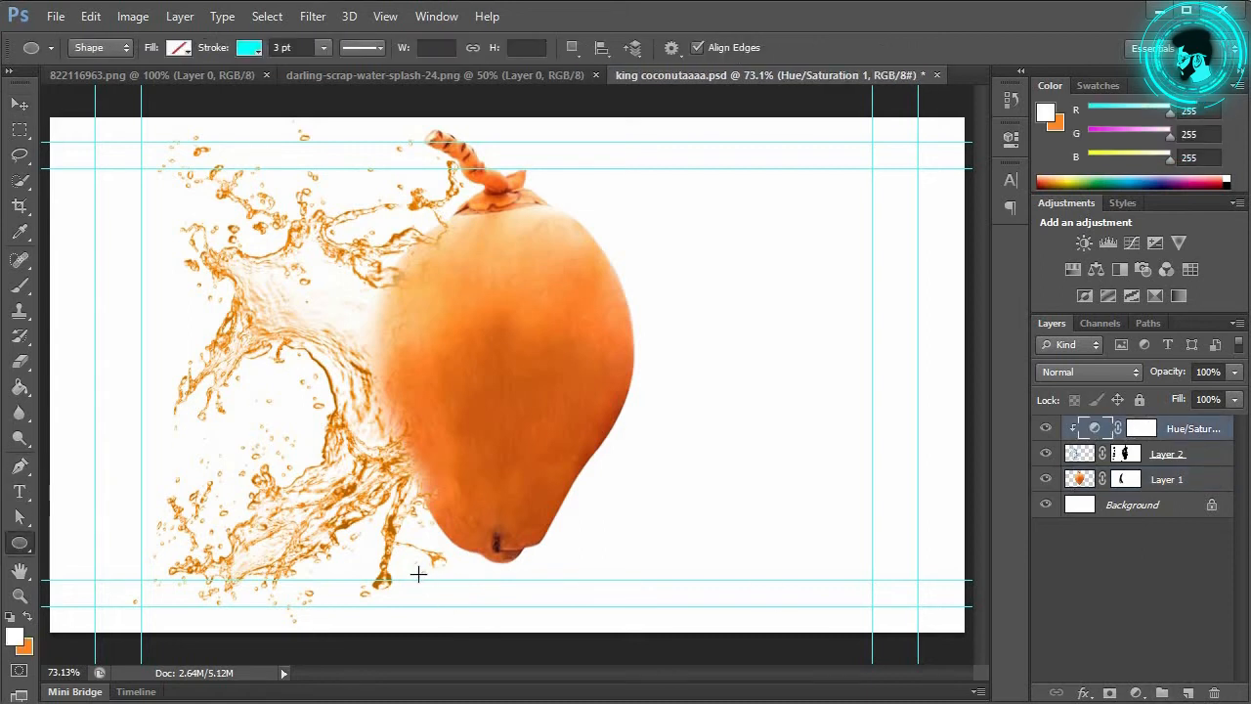
left_click_drag(418, 582, 602, 615)
left_click(179, 47)
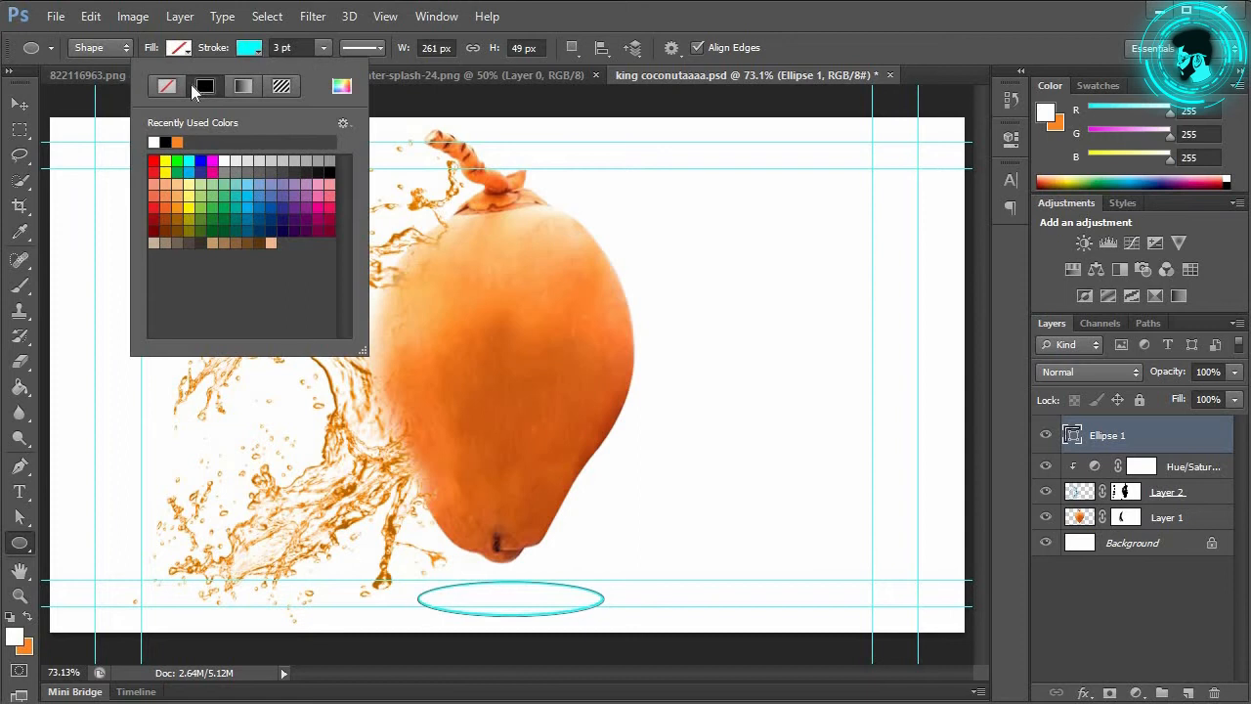
left_click(168, 90)
Step: Fill the ellipse with a reversed black-white linear gradient at angle 0
left_click(186, 51)
left_click(174, 86)
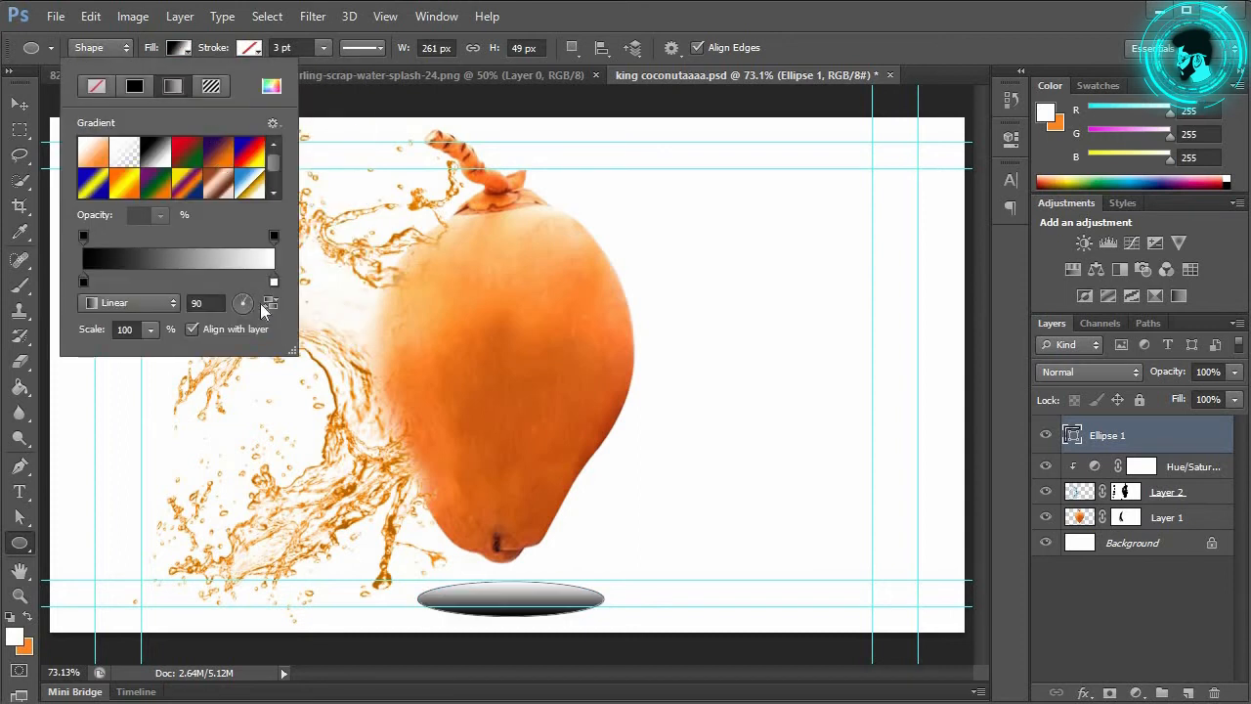
left_click_drag(266, 304, 267, 305)
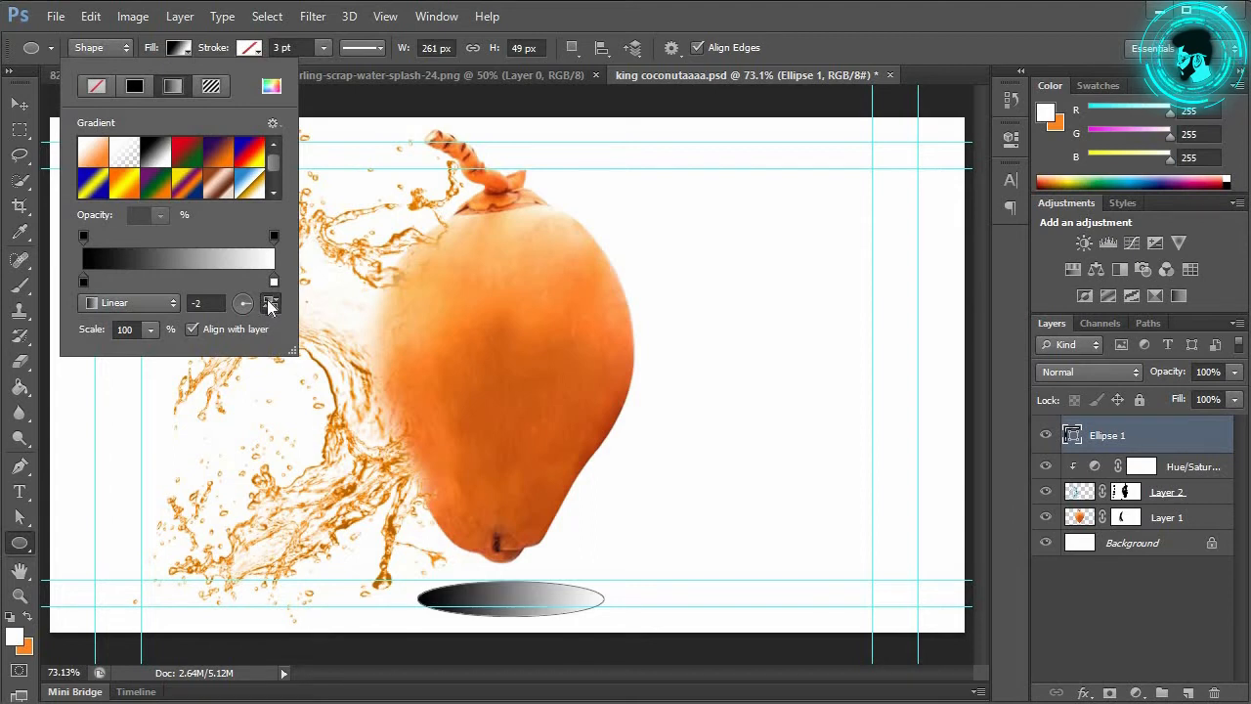
left_click(271, 303)
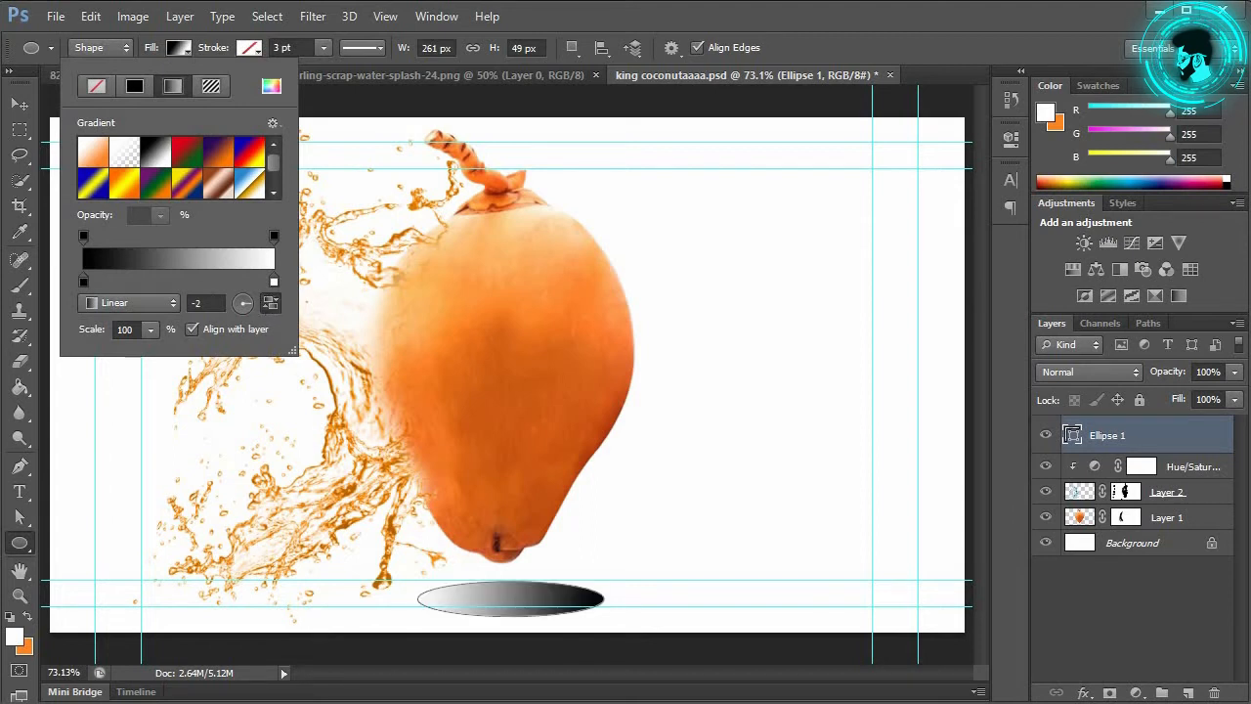
left_click_drag(206, 304, 167, 298)
type("0")
key("Return")
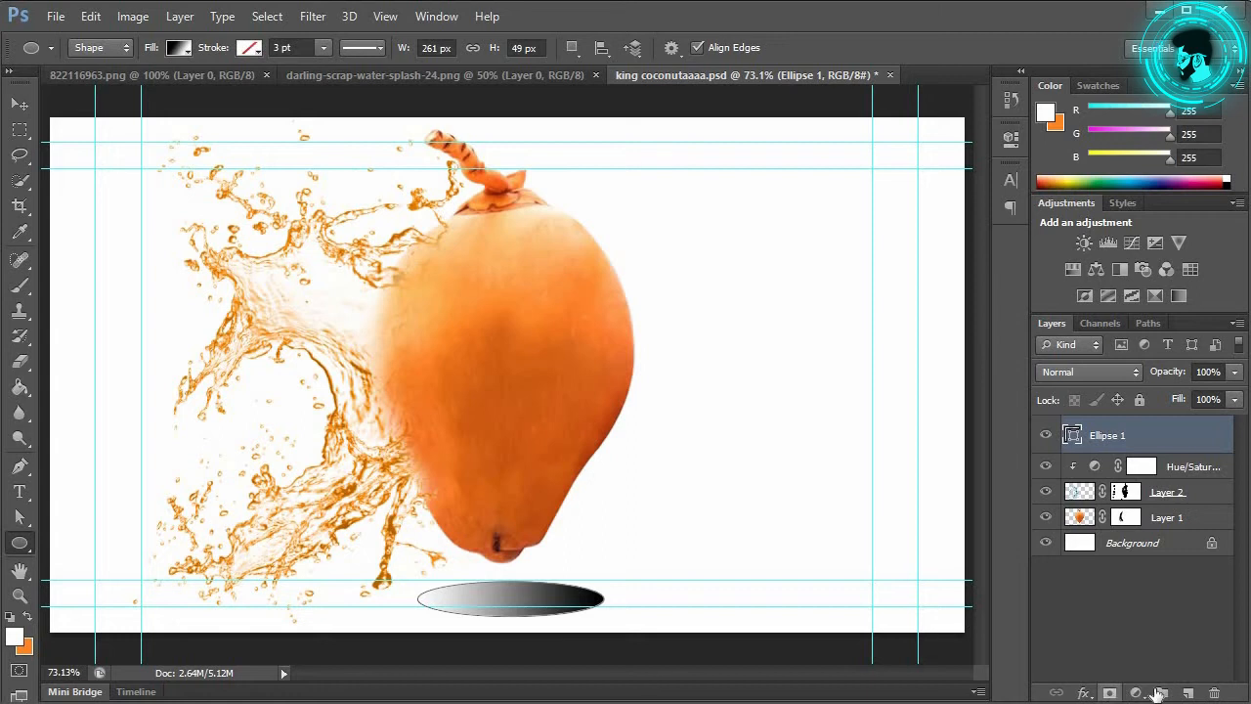
Step: Add a new Layer 3 above Ellipse 1 and fill the whole canvas with white
left_click(1185, 692)
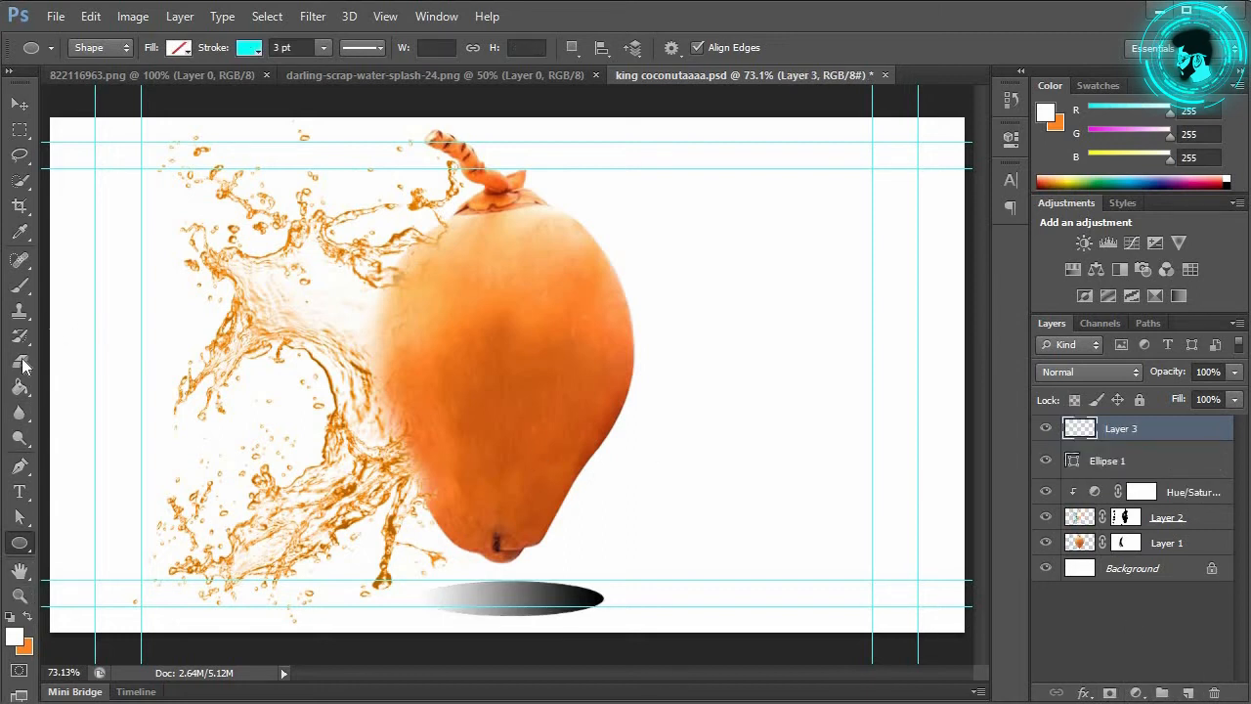
left_click(20, 387)
left_click(409, 344)
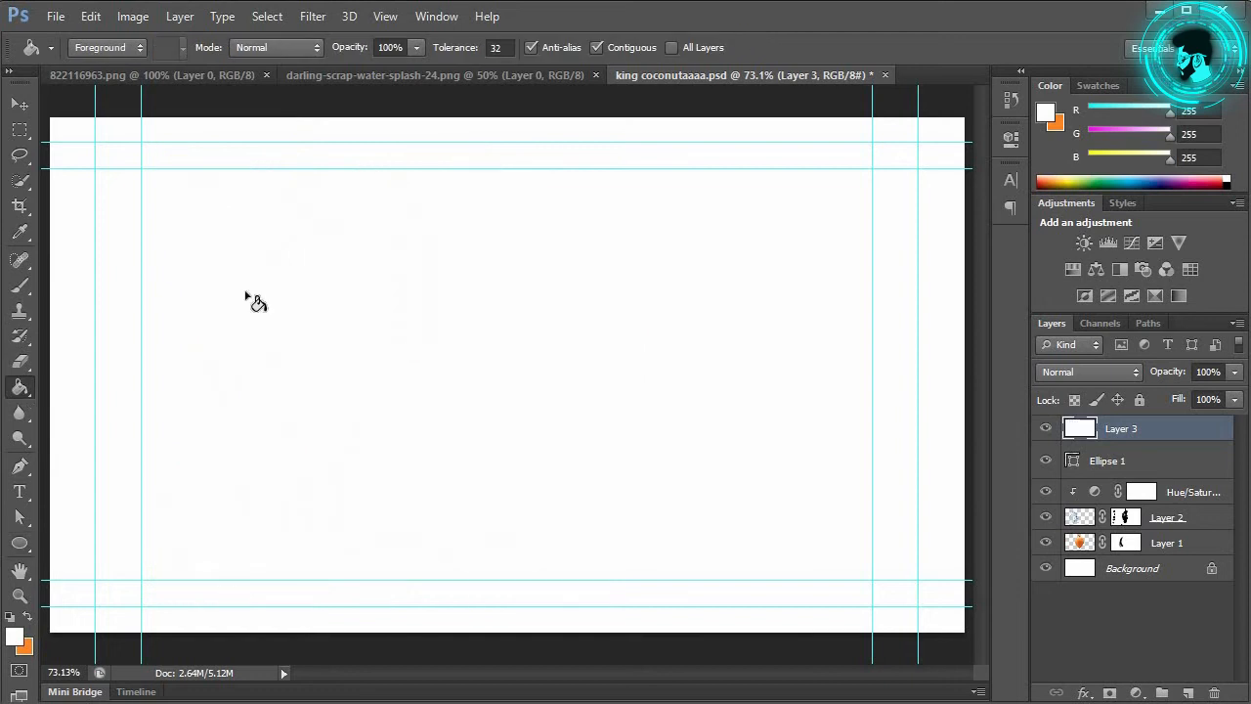
left_click(19, 104)
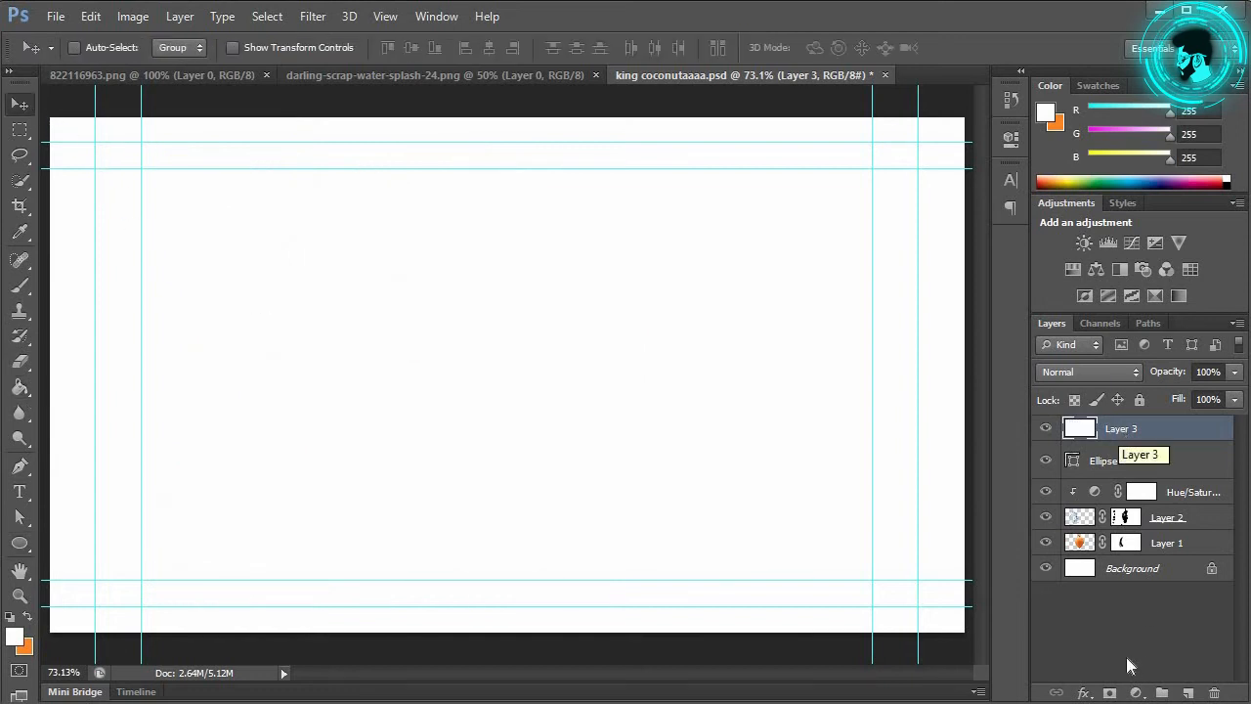
Step: Add a layer mask to Layer 3 and invert it to black, revealing the coconut and shadow
left_click(1109, 692)
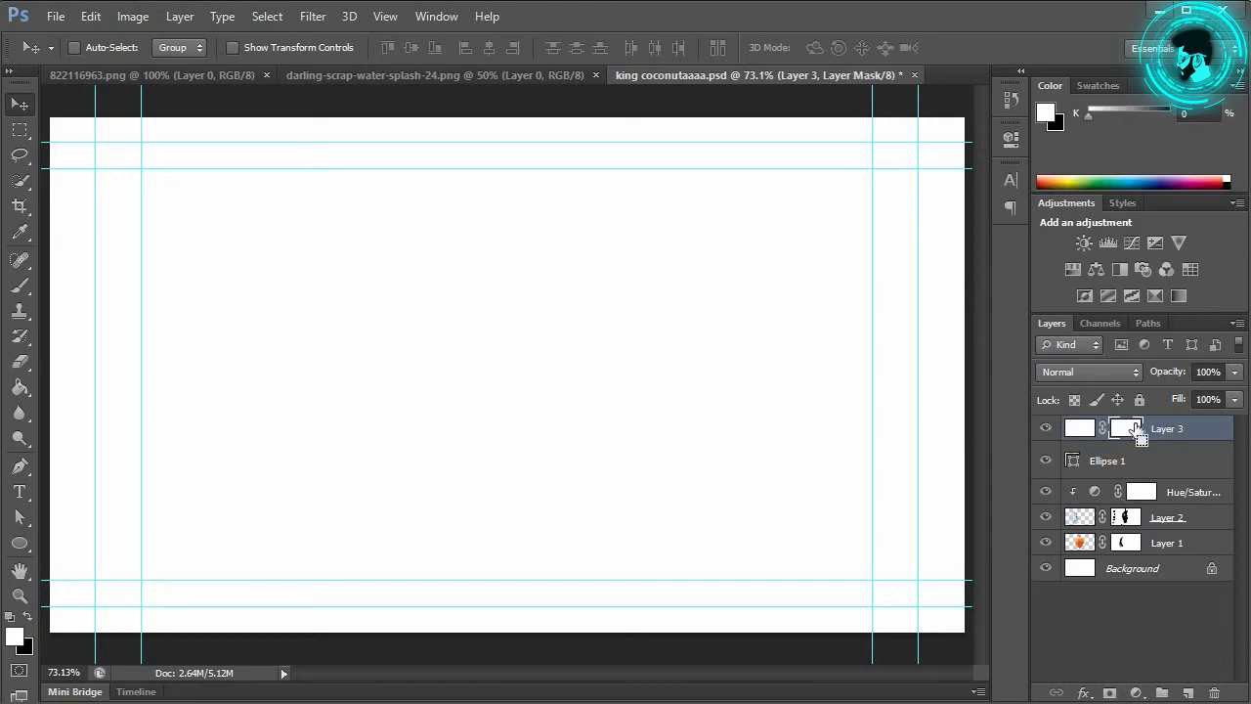
key("ctrl+i")
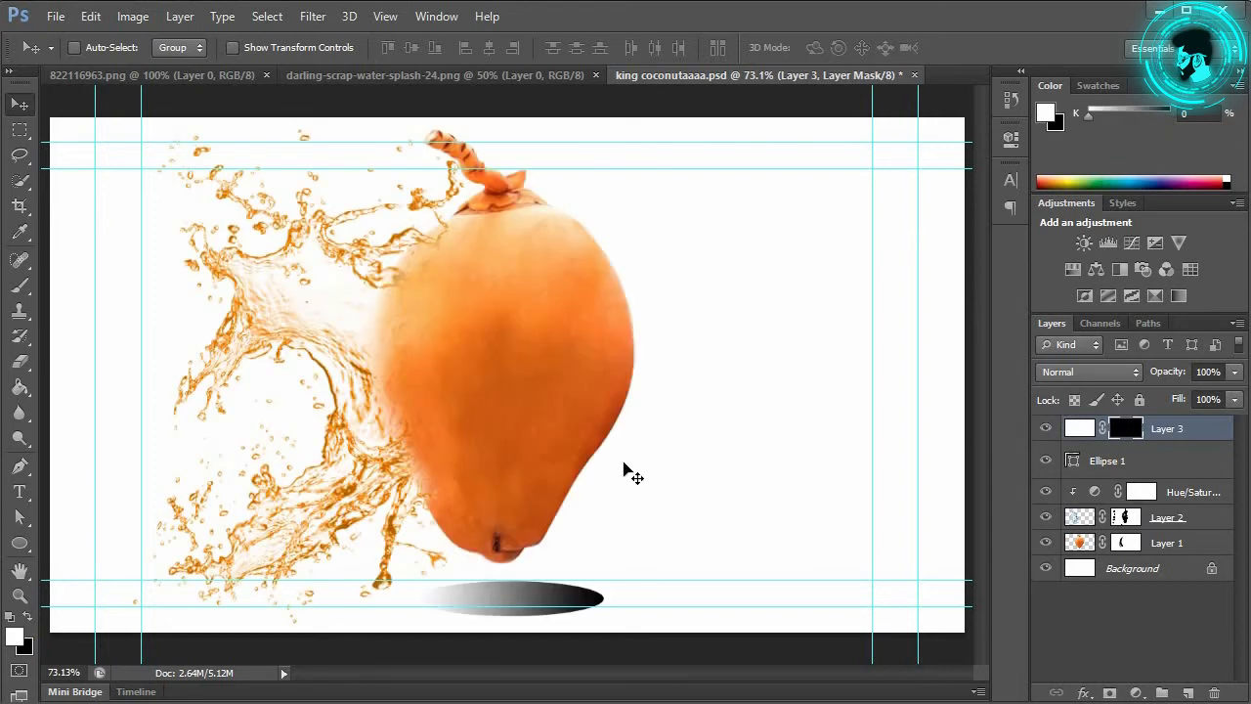
left_click(19, 362)
scroll(592, 573, "up", 1)
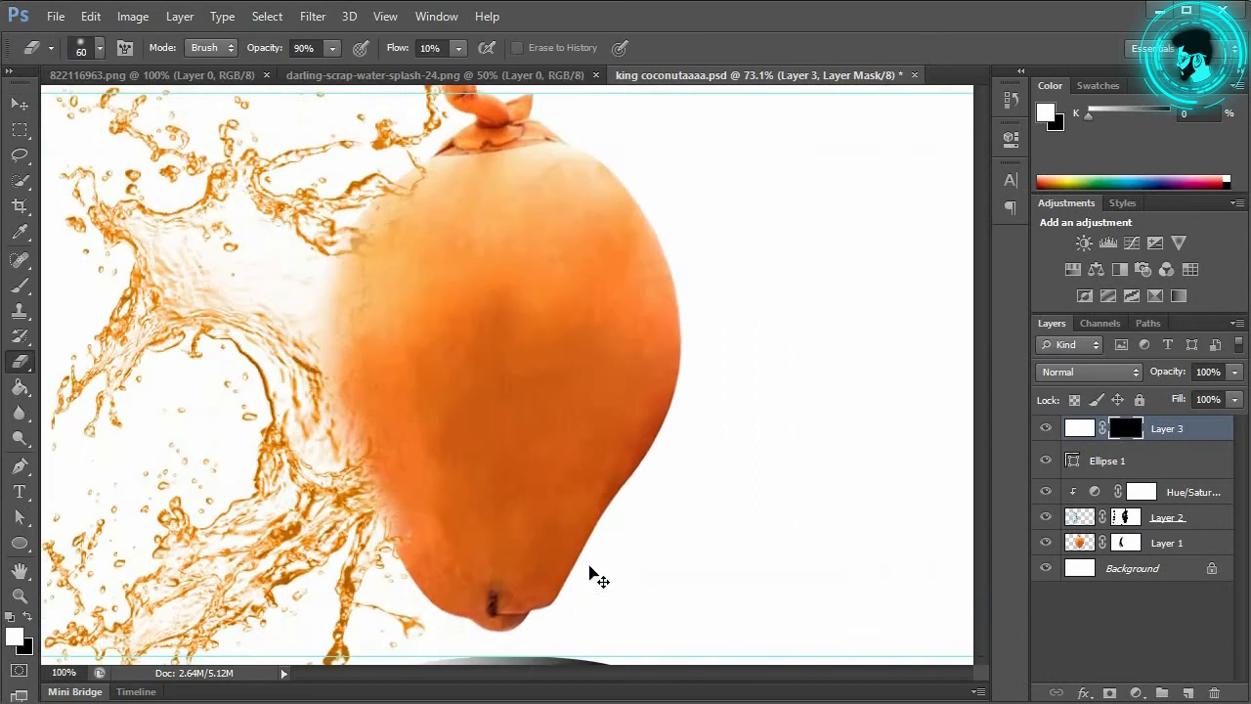
scroll(528, 391, "up", 1)
scroll(508, 372, "down", 10)
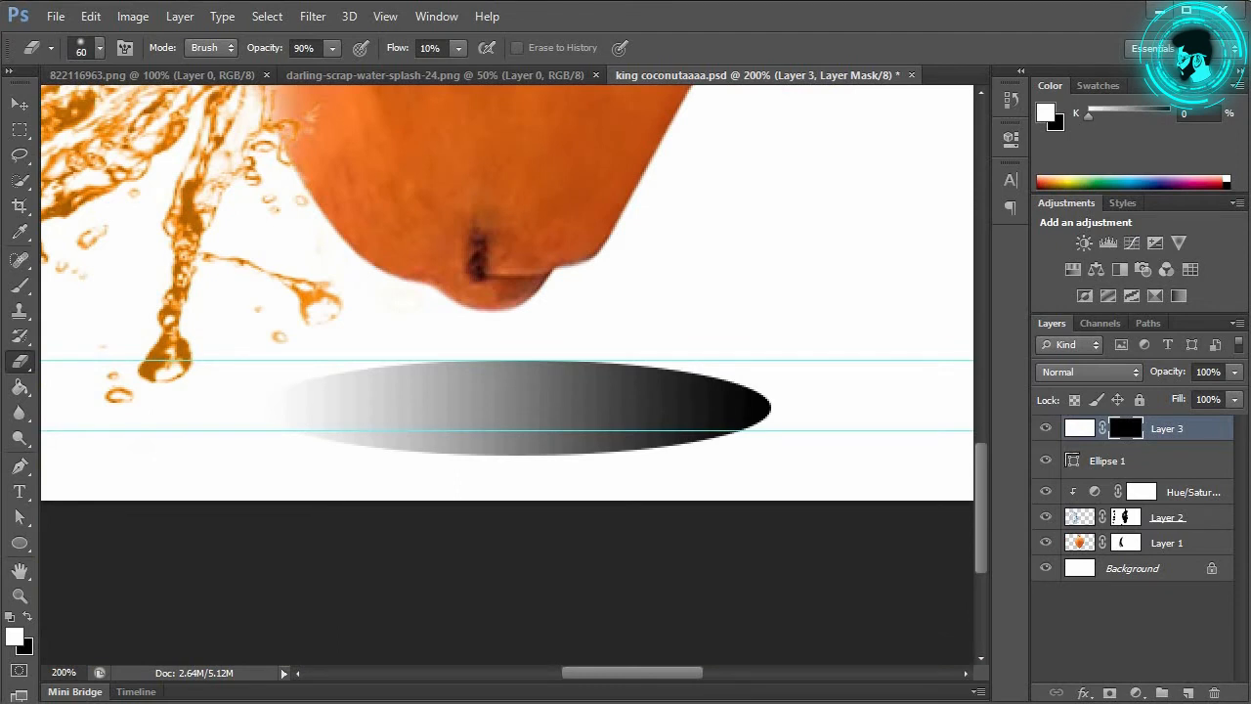
Step: With a soft 43 px white brush, paint the mask to fade the shadow's upper and left parts
left_click(23, 288)
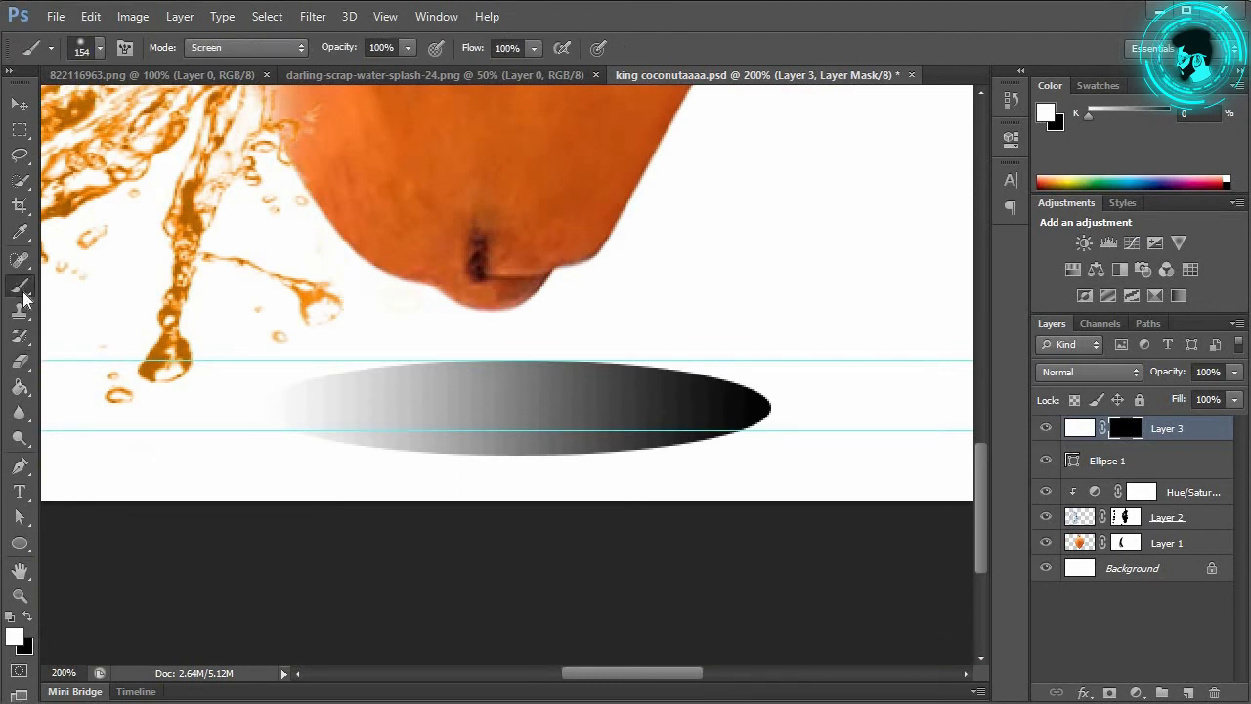
left_click(118, 284)
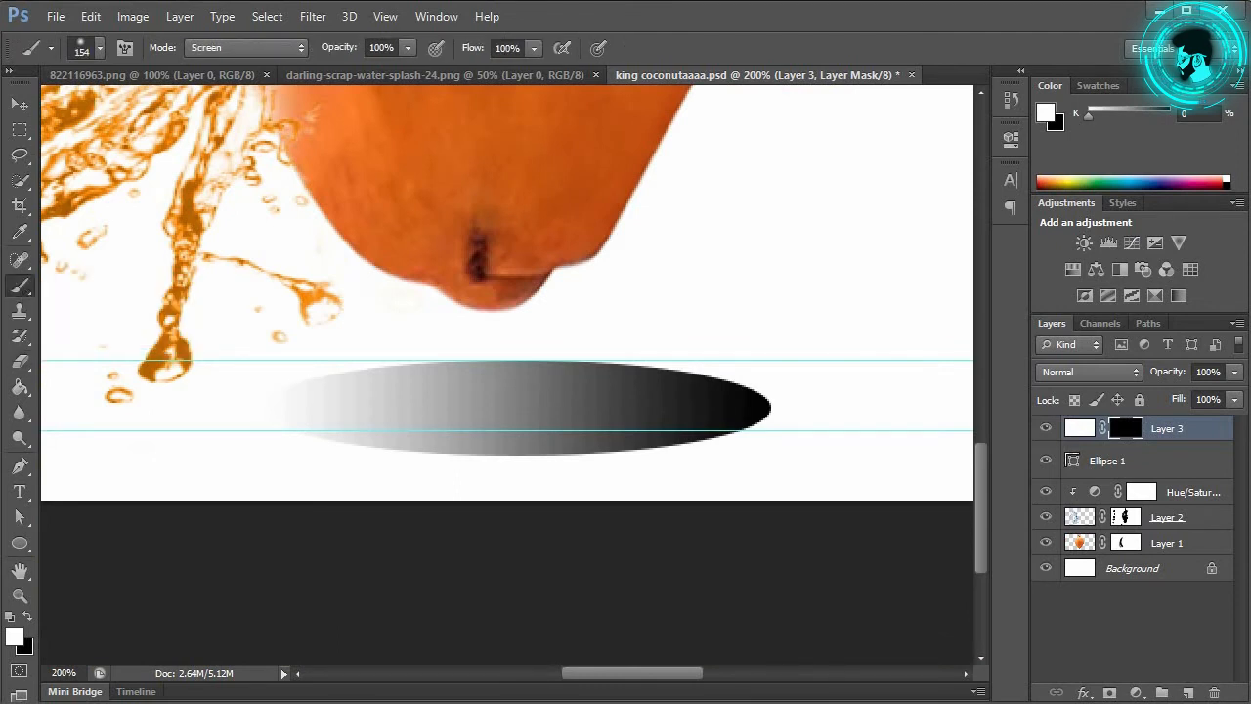
right_click(647, 245)
mouse_move(783, 291)
left_mouse_down()
mouse_move(699, 282)
mouse_move(708, 286)
left_mouse_up()
left_click(705, 190)
mouse_move(709, 339)
left_mouse_down()
mouse_move(631, 336)
mouse_move(413, 339)
mouse_move(286, 367)
mouse_move(309, 456)
mouse_move(493, 483)
mouse_move(294, 467)
mouse_move(640, 496)
mouse_move(483, 502)
mouse_move(632, 478)
mouse_move(601, 466)
mouse_move(525, 475)
mouse_move(730, 445)
mouse_move(780, 399)
mouse_move(671, 464)
mouse_move(722, 446)
mouse_move(762, 401)
mouse_move(758, 352)
mouse_move(790, 363)
left_mouse_up()
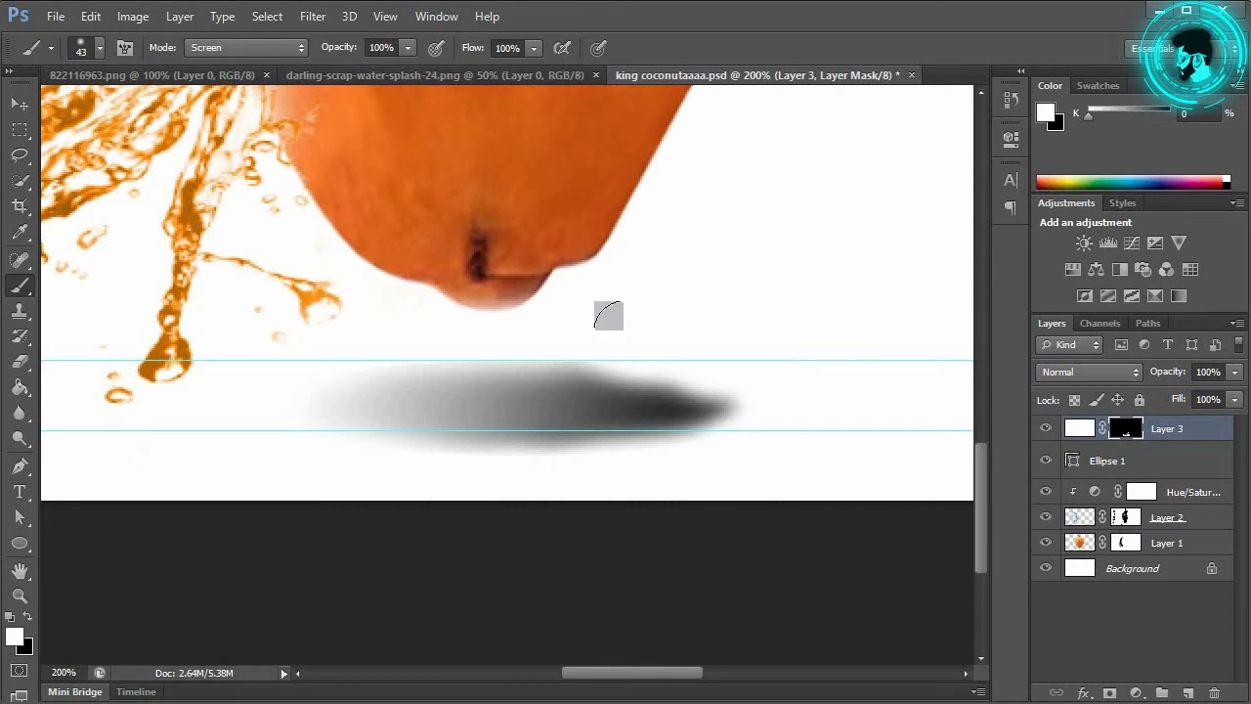
Step: At 17% flow and 24 px size, fade the shadow's left end and edges
left_click(459, 68)
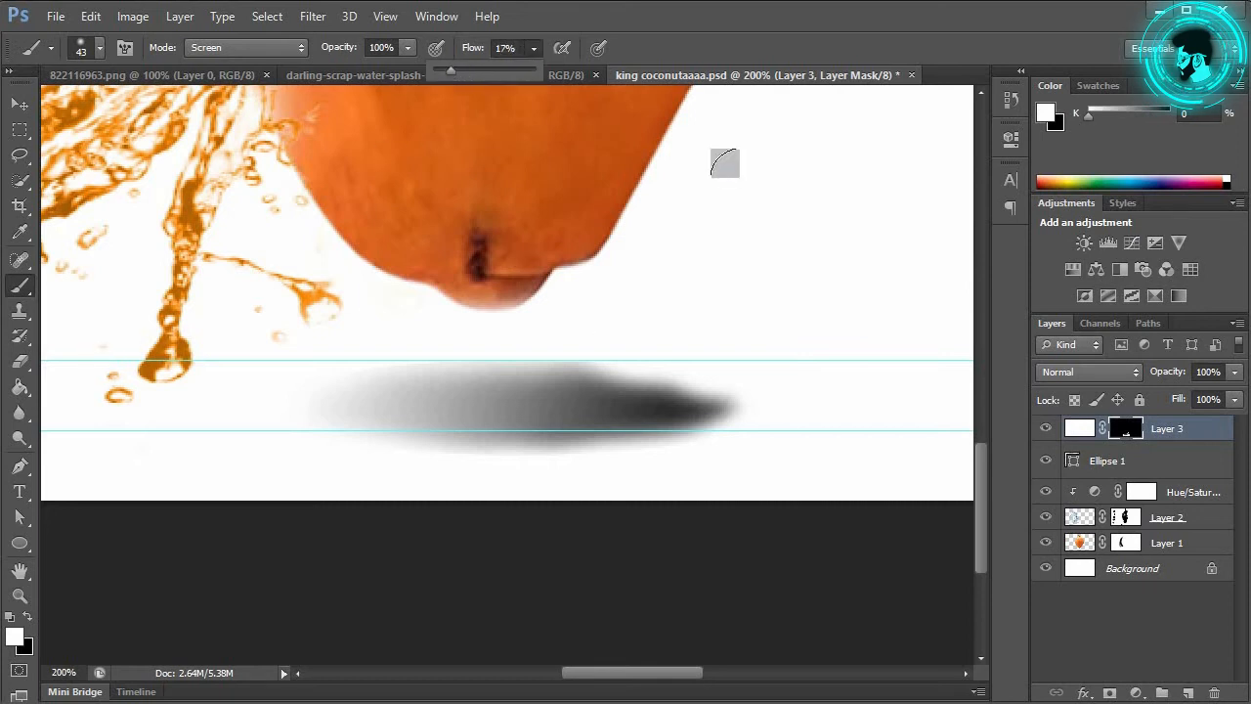
right_click(768, 201)
left_click_drag(794, 226, 790, 226)
left_click(712, 186)
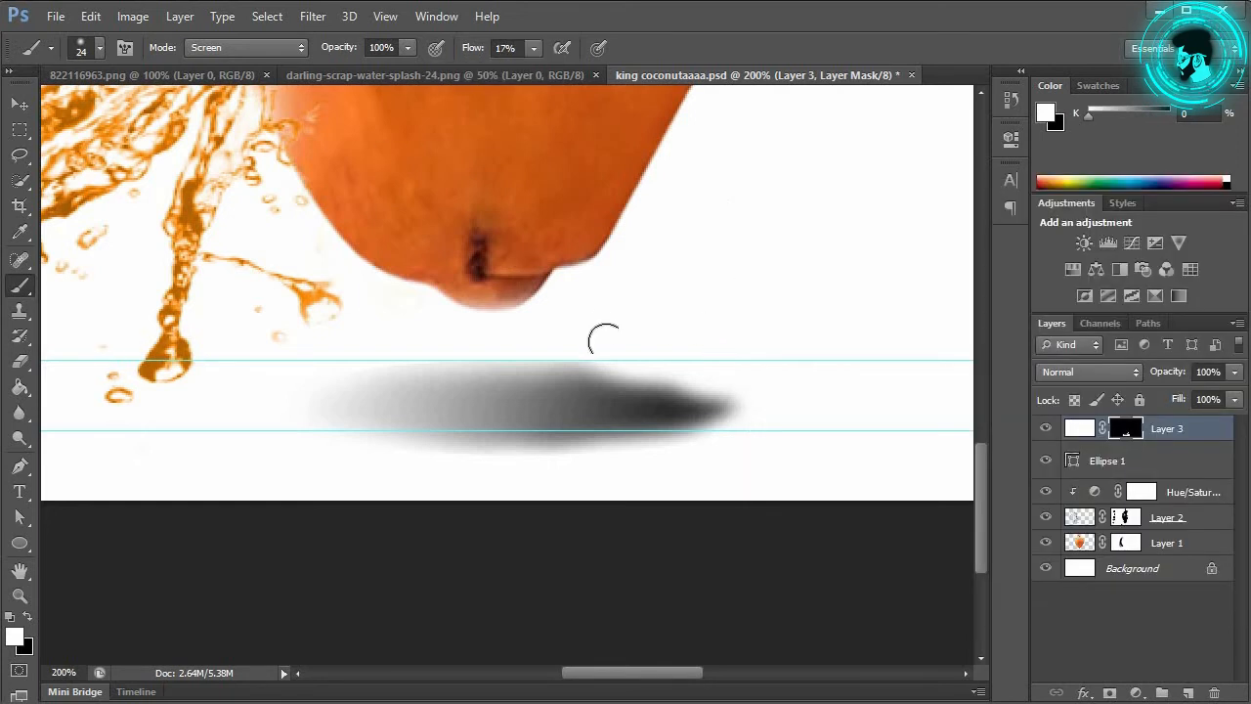
mouse_move(507, 362)
left_mouse_down()
mouse_move(755, 423)
mouse_move(656, 367)
mouse_move(350, 375)
mouse_move(650, 360)
mouse_move(407, 382)
mouse_move(570, 349)
mouse_move(293, 457)
mouse_move(393, 445)
mouse_move(670, 463)
mouse_move(813, 442)
mouse_move(541, 460)
mouse_move(743, 430)
mouse_move(546, 469)
mouse_move(512, 460)
mouse_move(715, 443)
mouse_move(752, 402)
mouse_move(737, 432)
mouse_move(723, 406)
mouse_move(716, 434)
mouse_move(690, 379)
mouse_move(568, 468)
mouse_move(351, 451)
mouse_move(326, 413)
left_mouse_up()
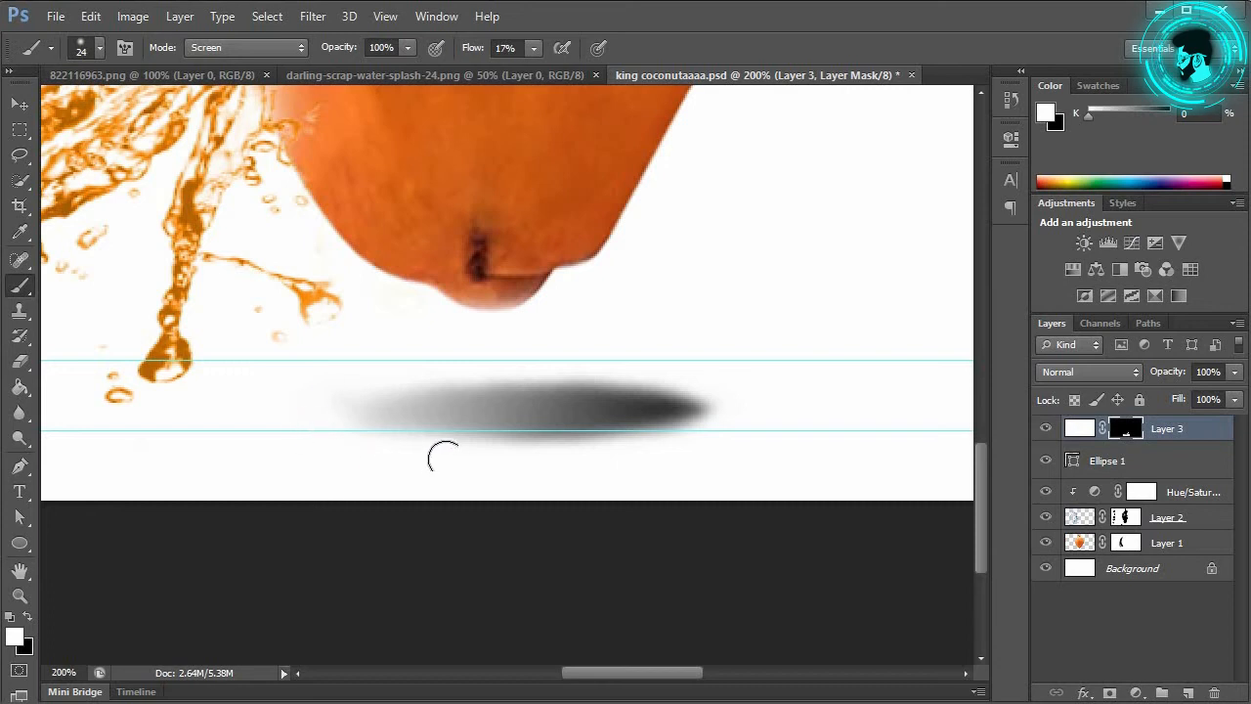
Step: With a 94 px brush at 4% flow, lighten the dark right part and whole shadow
right_click(745, 281)
left_click_drag(834, 326, 852, 325)
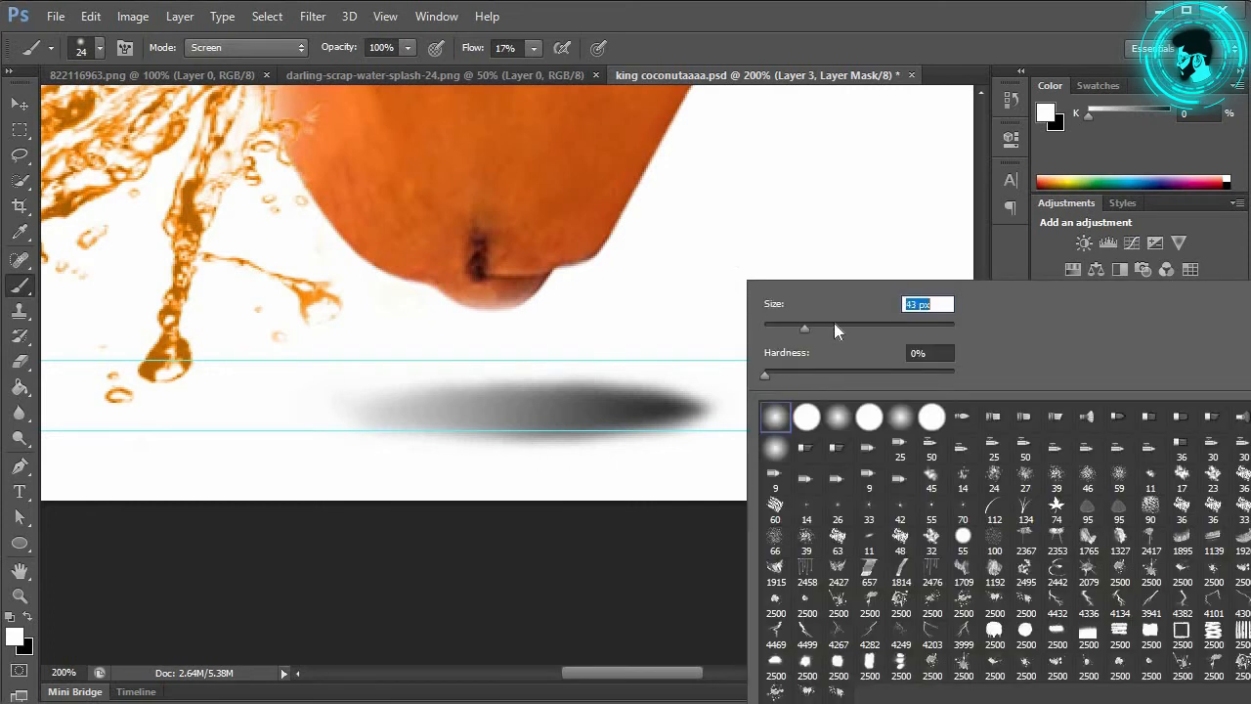
left_click(533, 47)
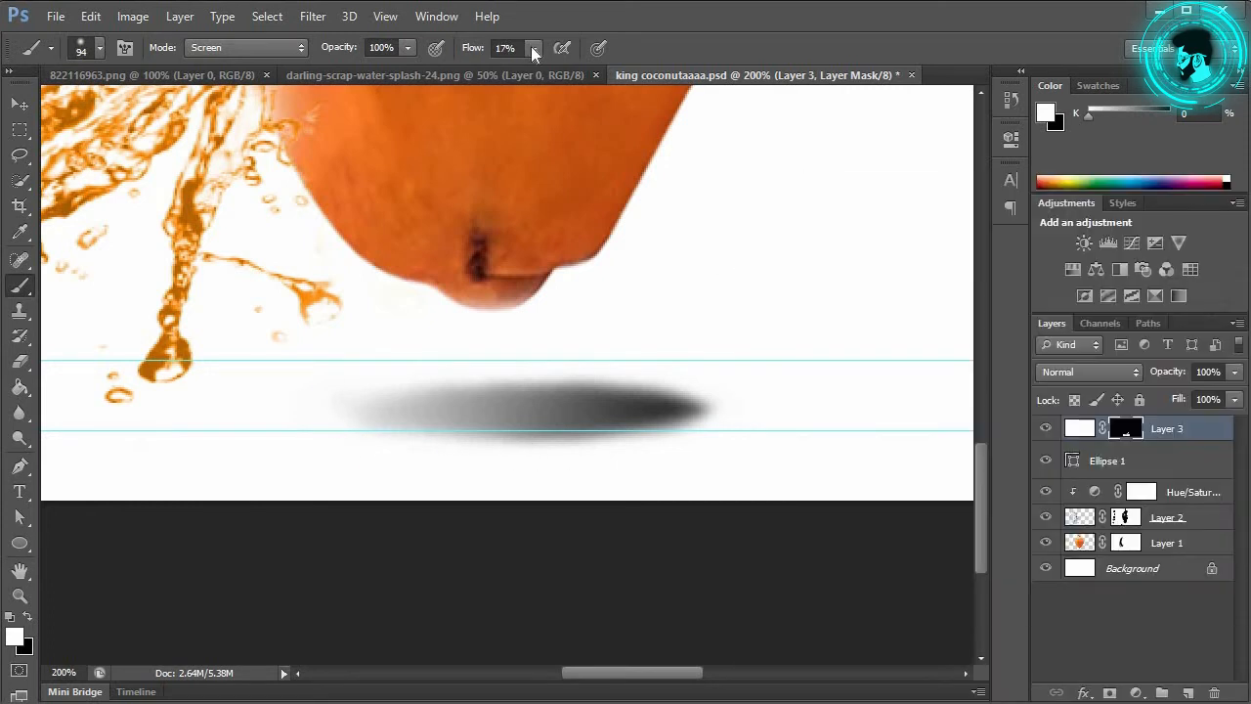
left_click(522, 68)
mouse_move(665, 409)
left_mouse_down()
mouse_move(596, 410)
mouse_move(685, 408)
mouse_move(547, 411)
mouse_move(675, 409)
left_mouse_up()
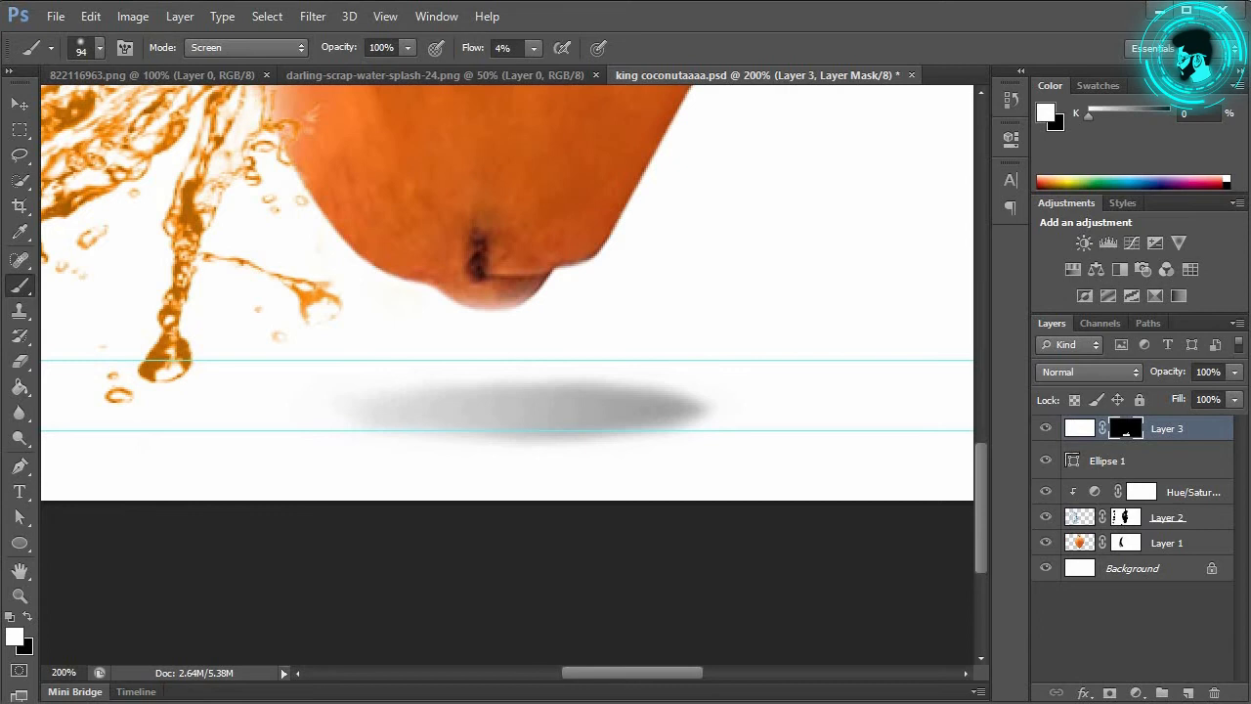
key("ctrl+minus")
key("ctrl+minus")
key("ctrl+minus")
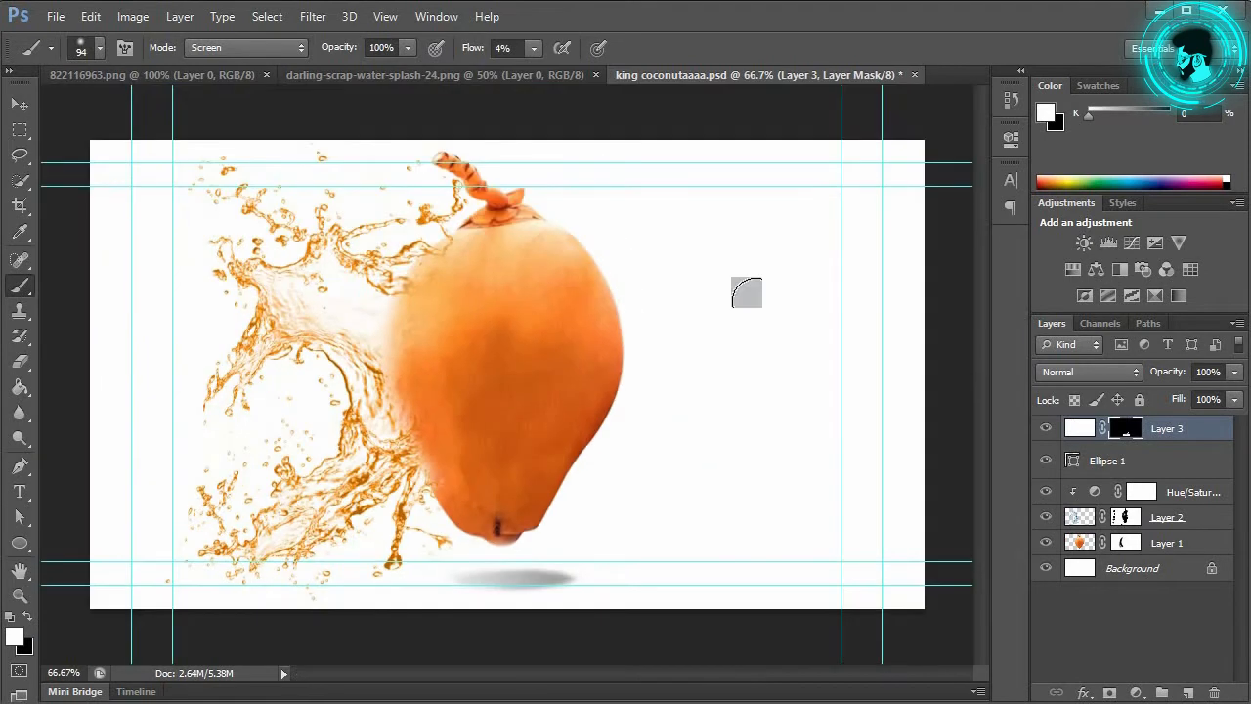
mouse_move(528, 604)
left_mouse_down()
mouse_move(525, 585)
mouse_move(470, 584)
mouse_move(674, 558)
mouse_move(527, 582)
left_mouse_up()
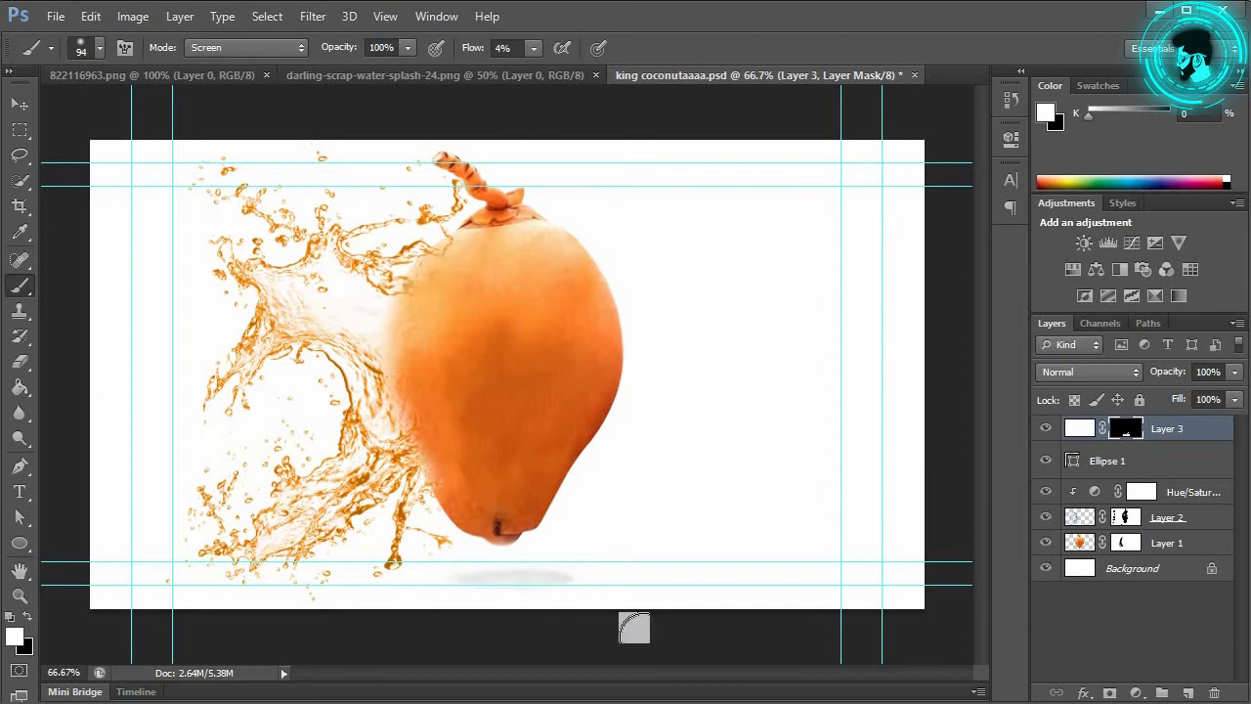
key("ctrl+0")
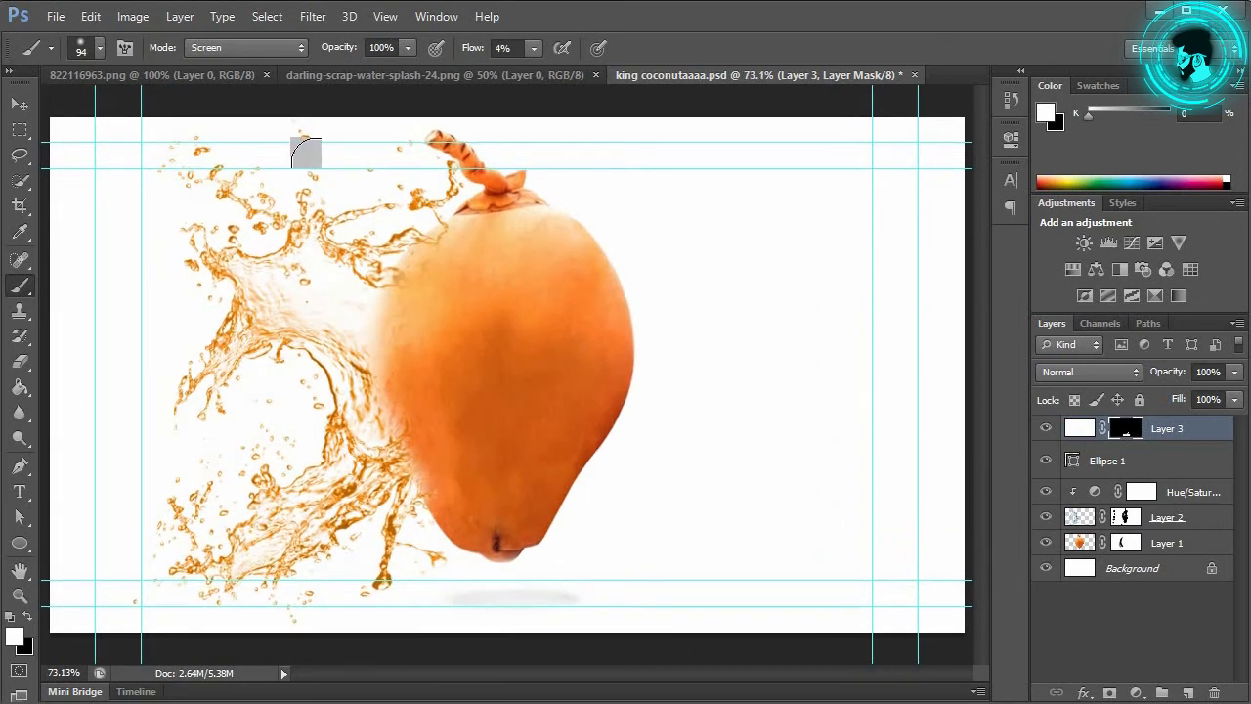
left_click(20, 103)
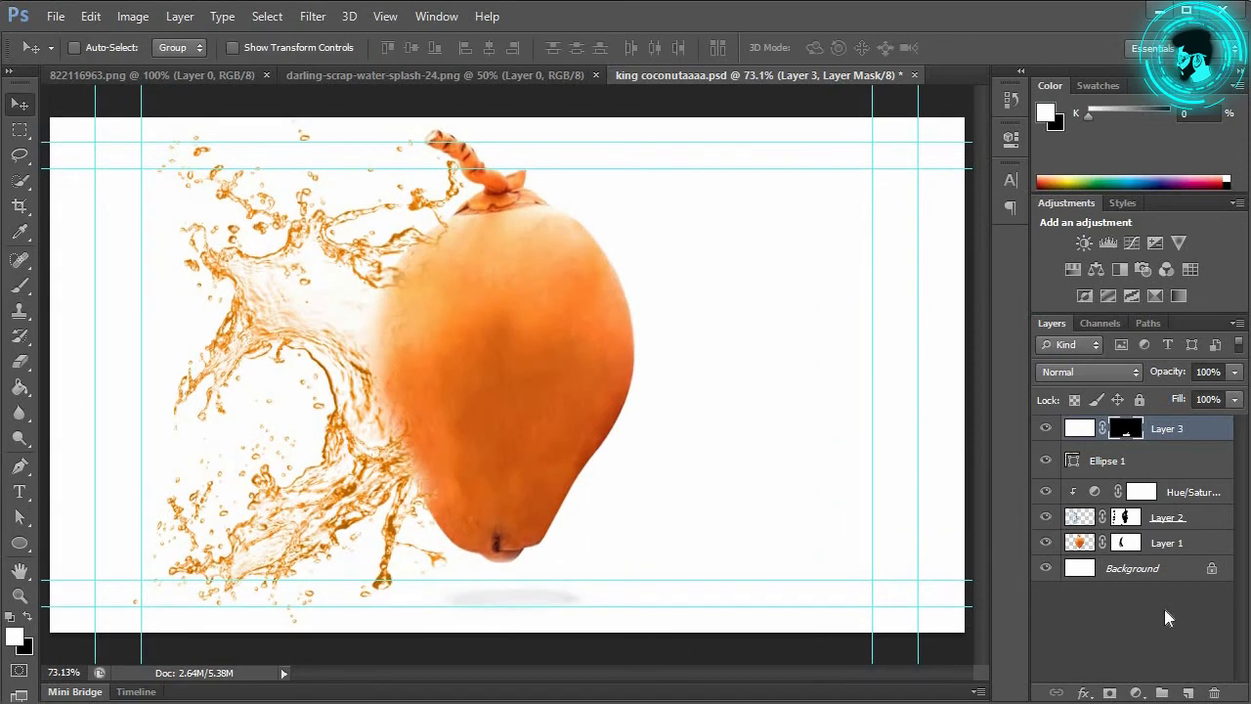
Step: Draw a paragraph text box right of the coconut with text colour sampled orange from the coconut
left_click(19, 491)
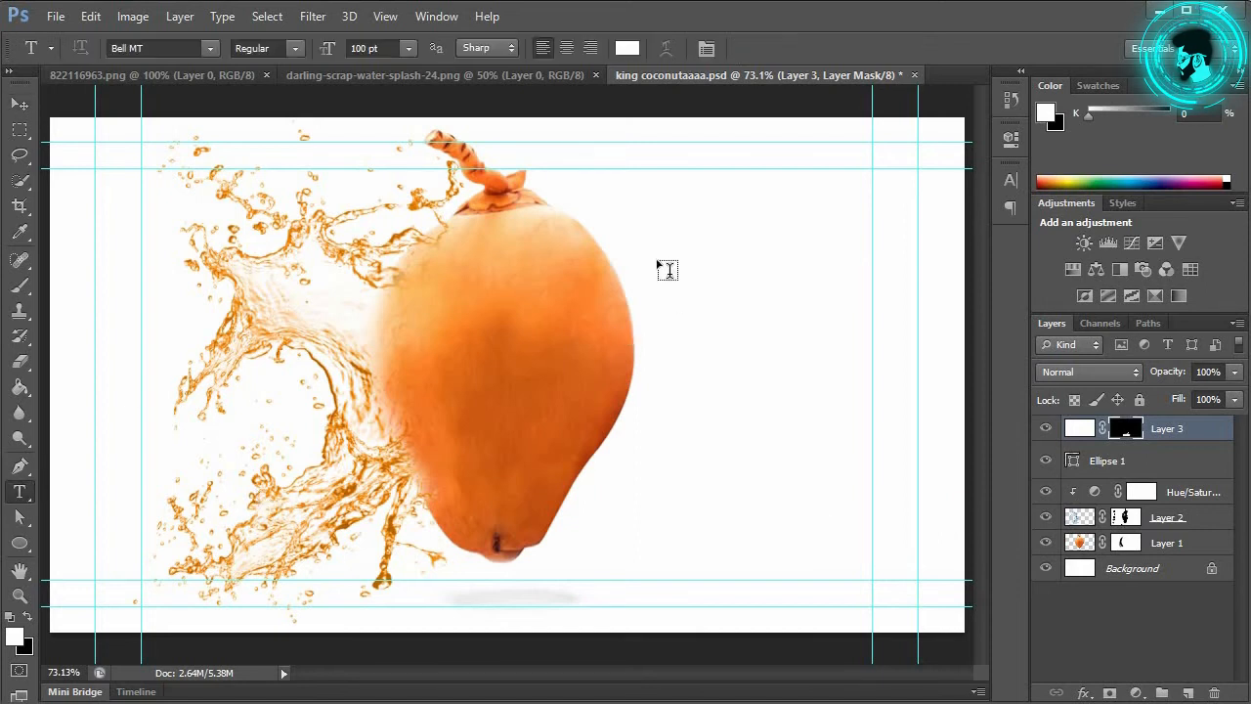
left_click_drag(636, 252, 966, 475)
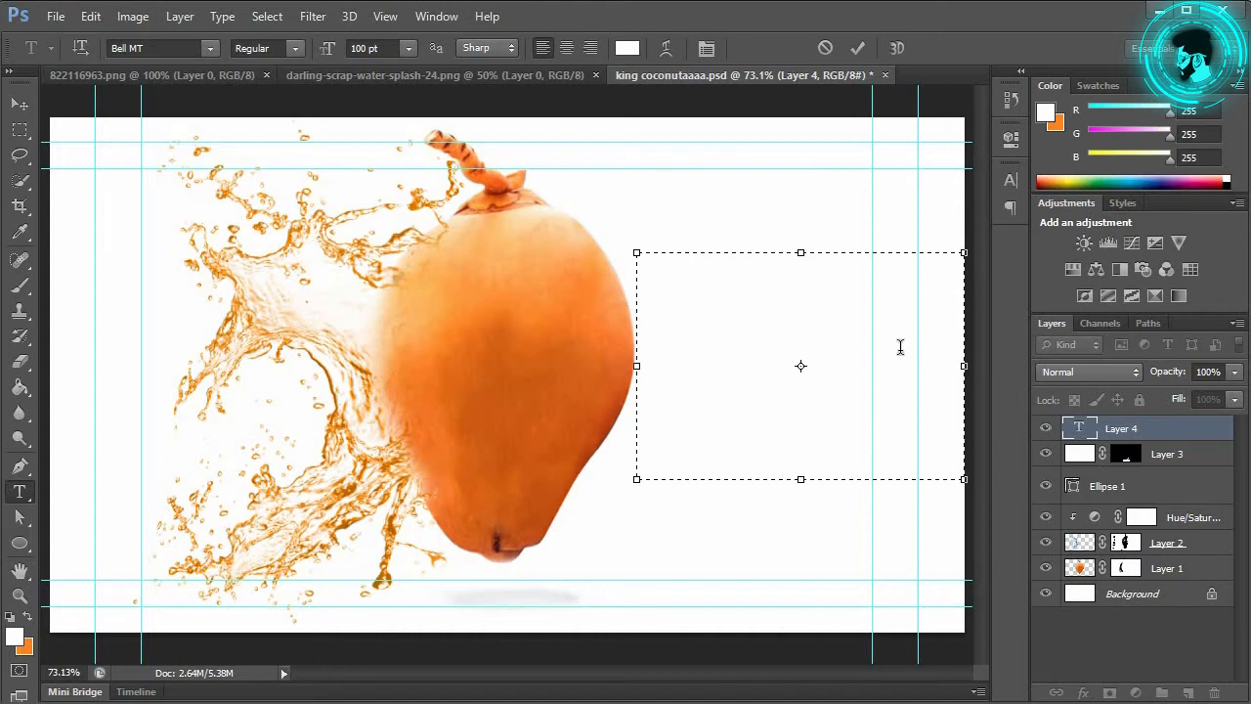
left_click(628, 48)
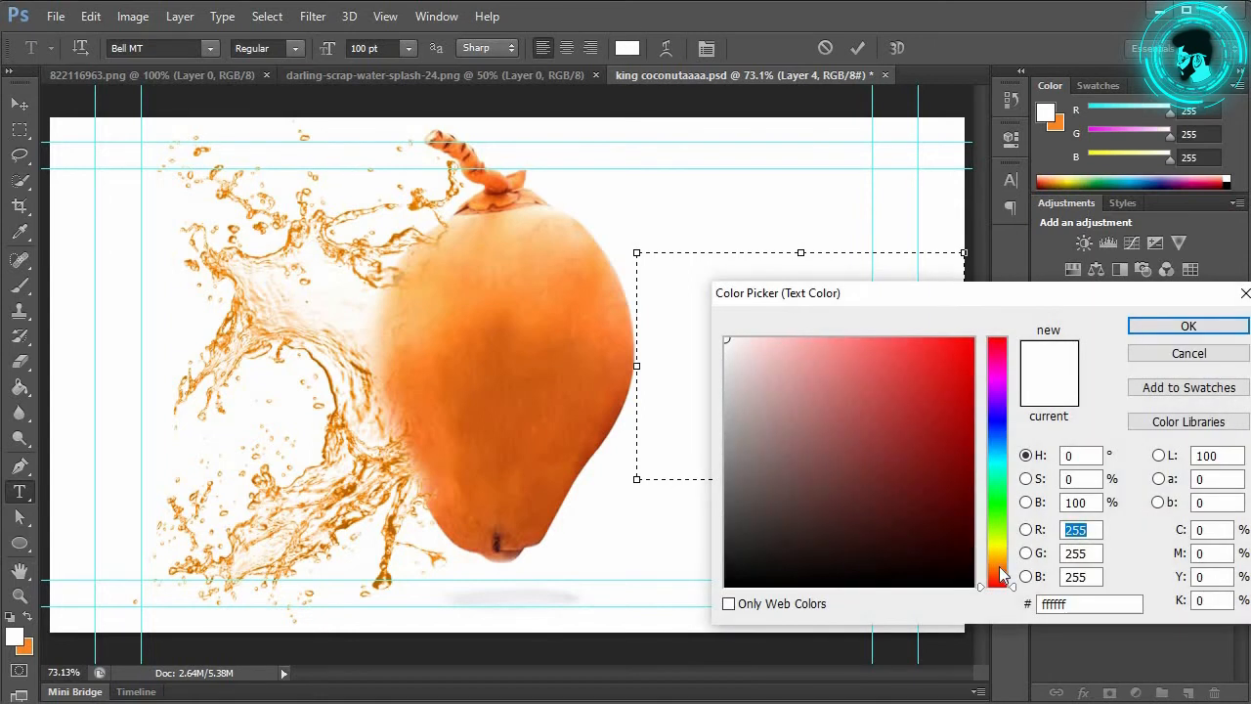
left_click(614, 326)
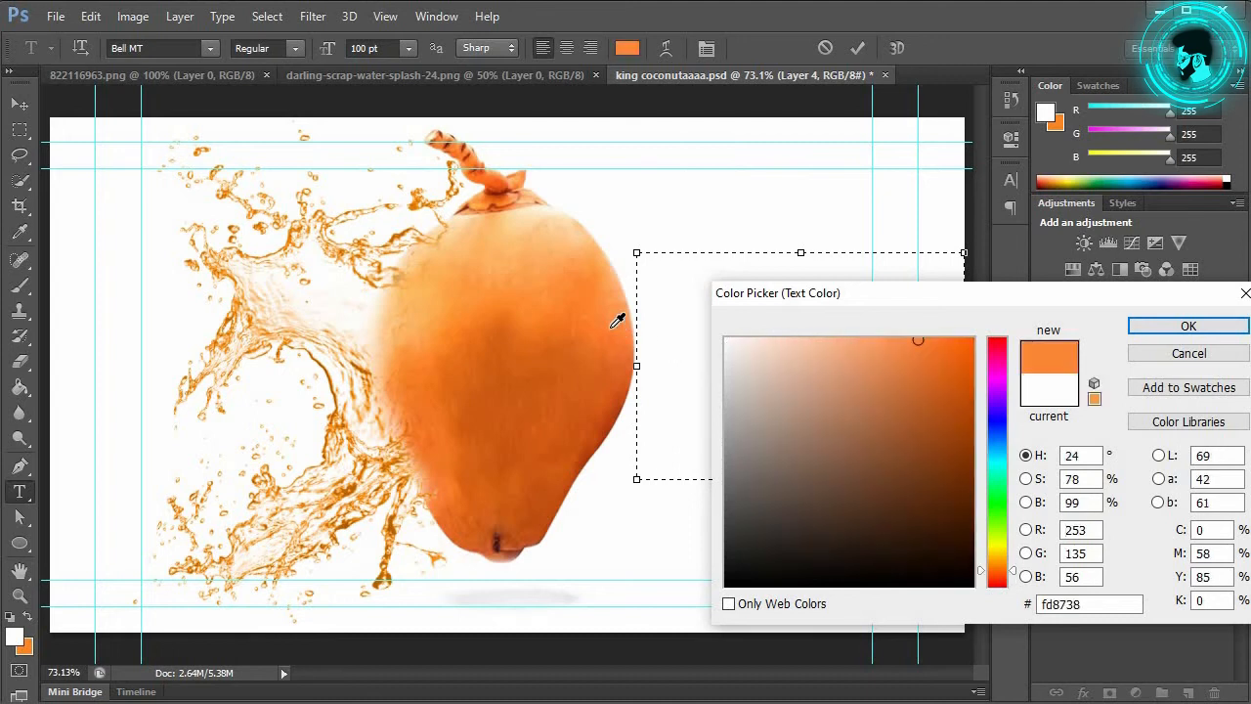
left_click(556, 326)
mouse_move(556, 326)
left_mouse_down()
mouse_move(578, 313)
mouse_move(558, 312)
left_mouse_up()
left_click(1149, 327)
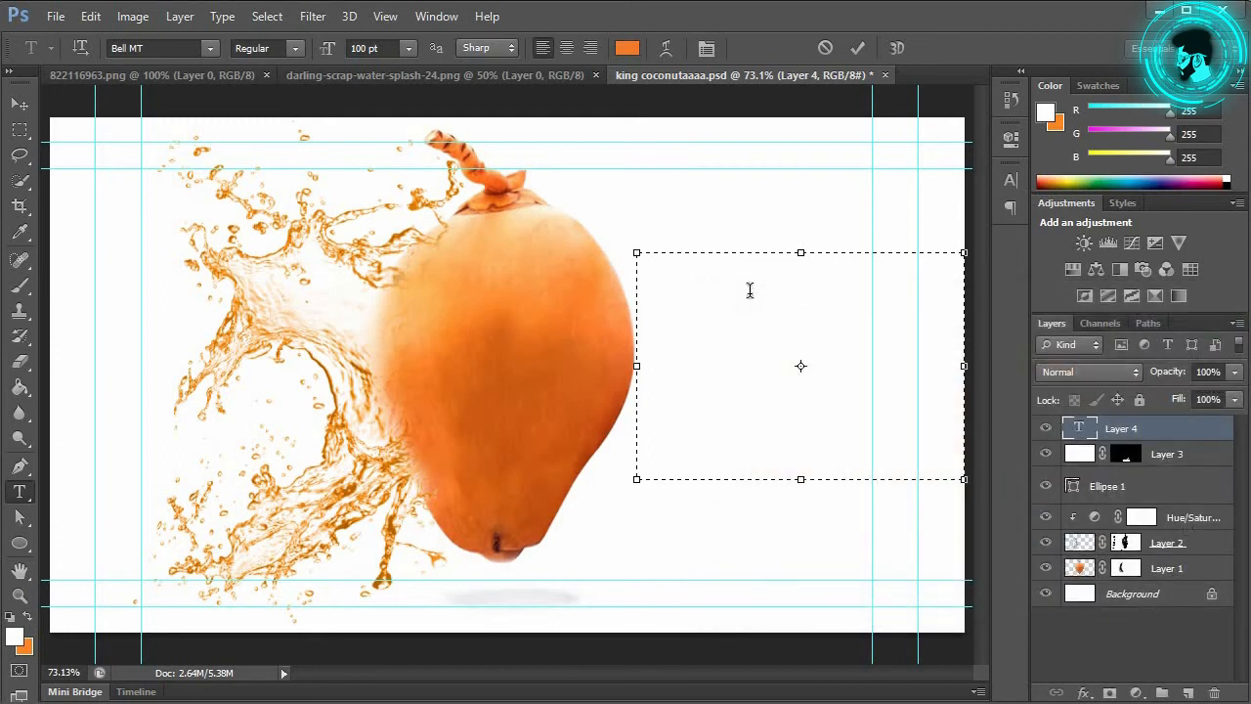
Step: Type the title as KING / COCO- / NUT, enlarge its box, and nudge it upward
type("ki")
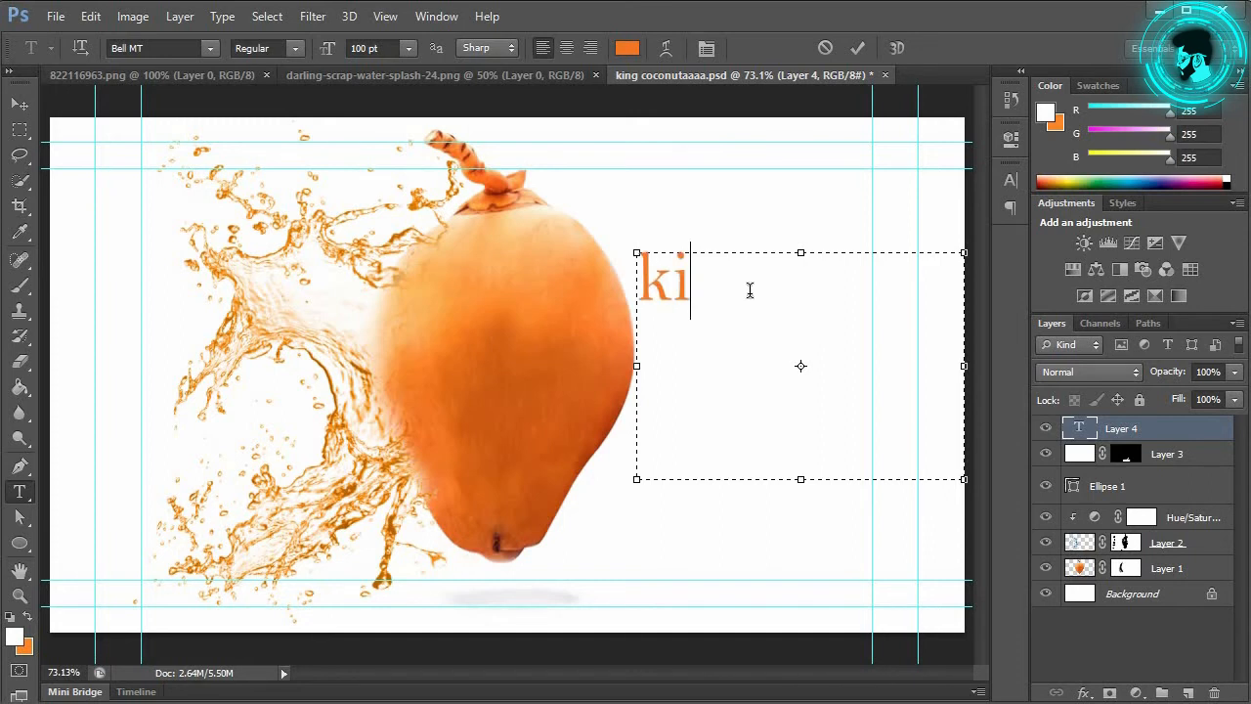
key("BackSpace")
key("BackSpace")
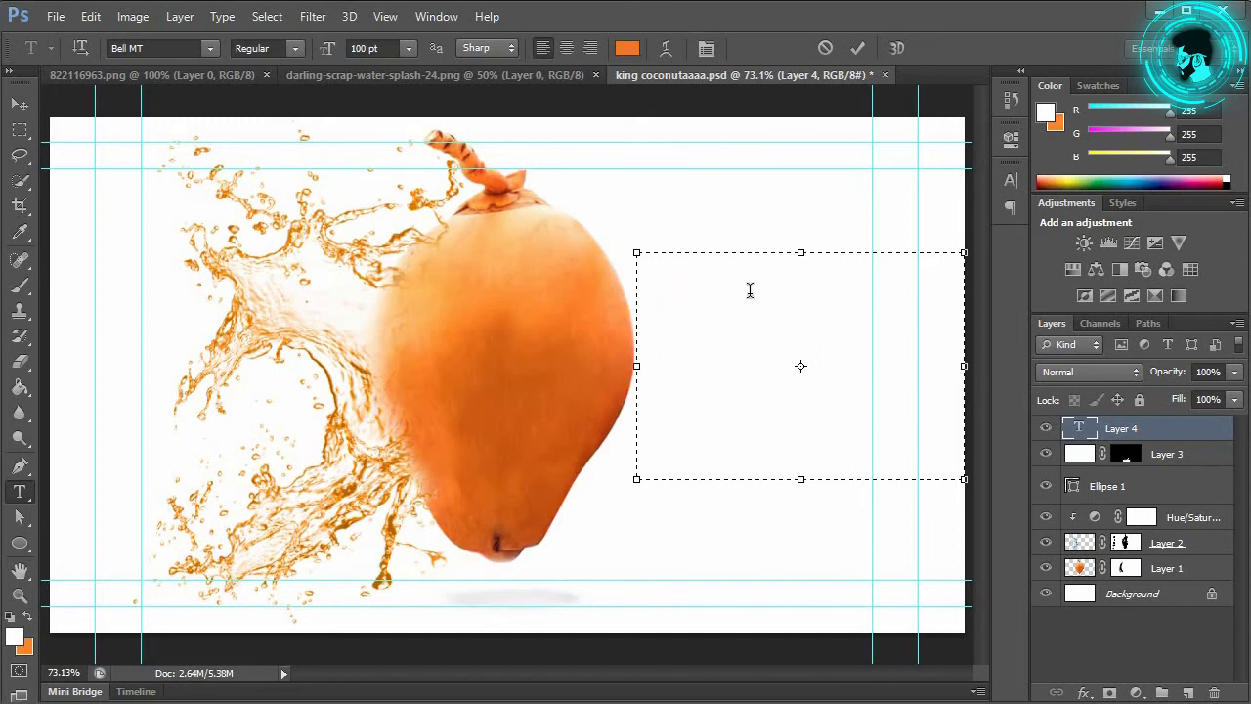
type("K")
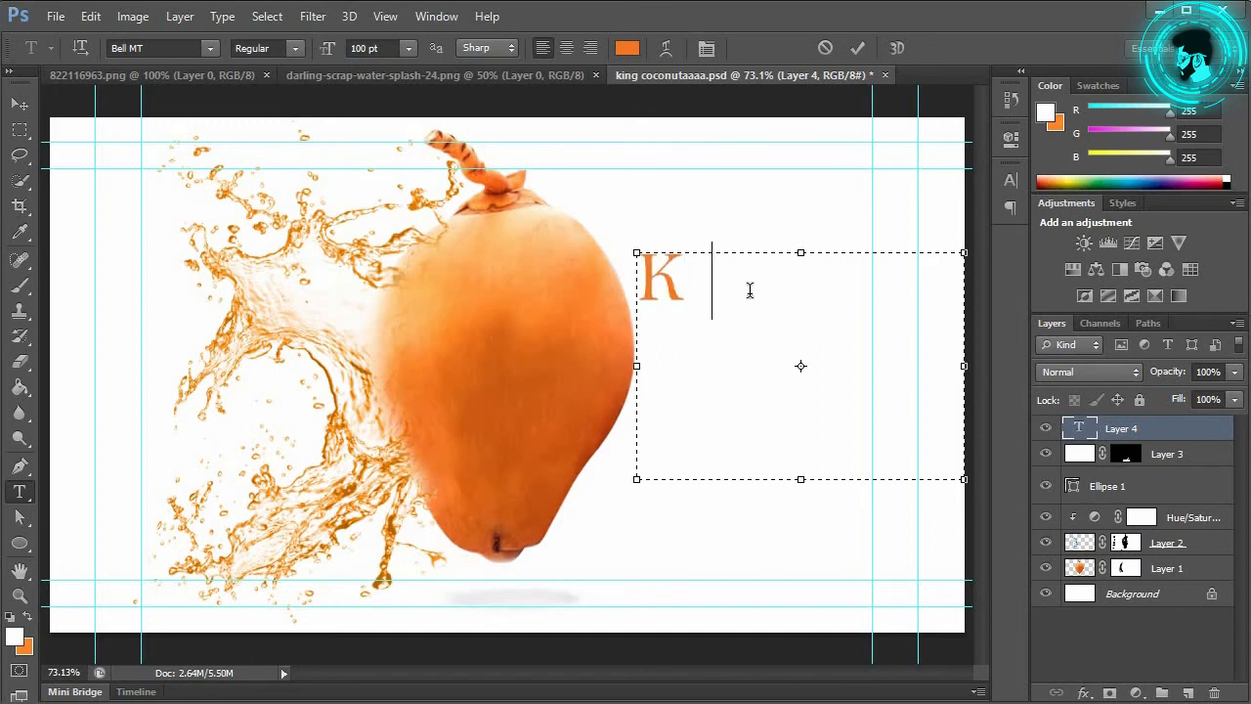
type("ING")
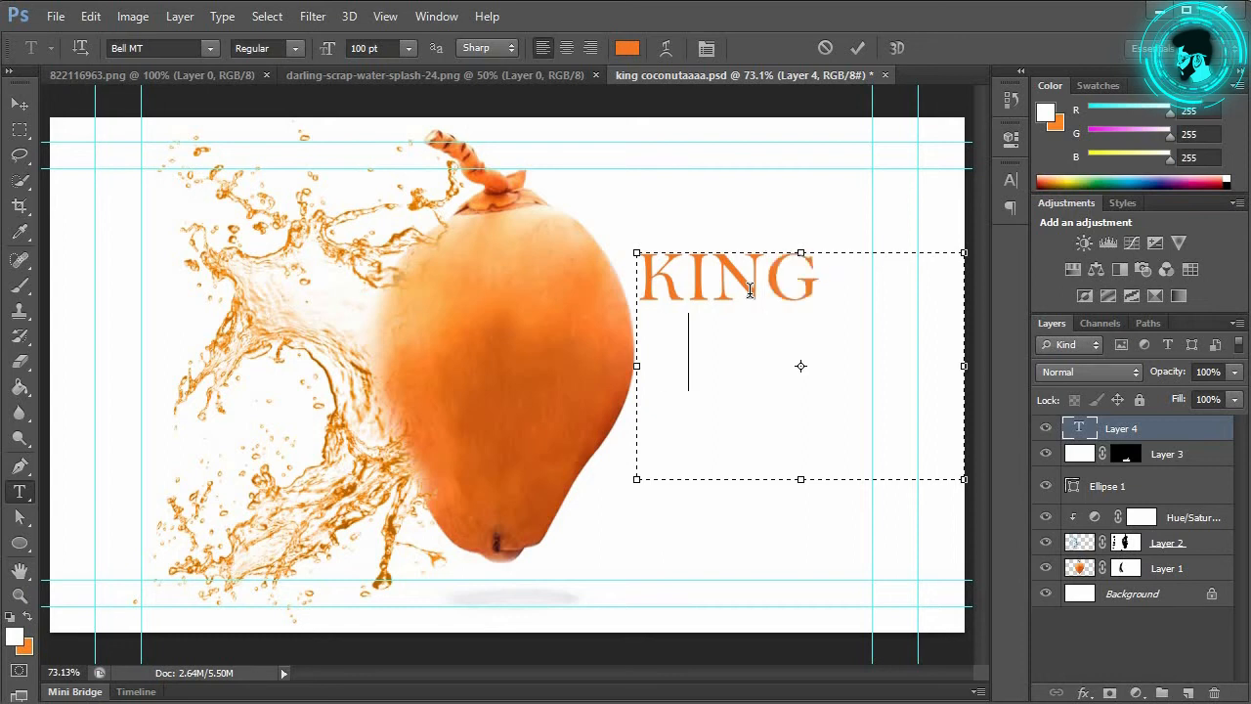
type("CO")
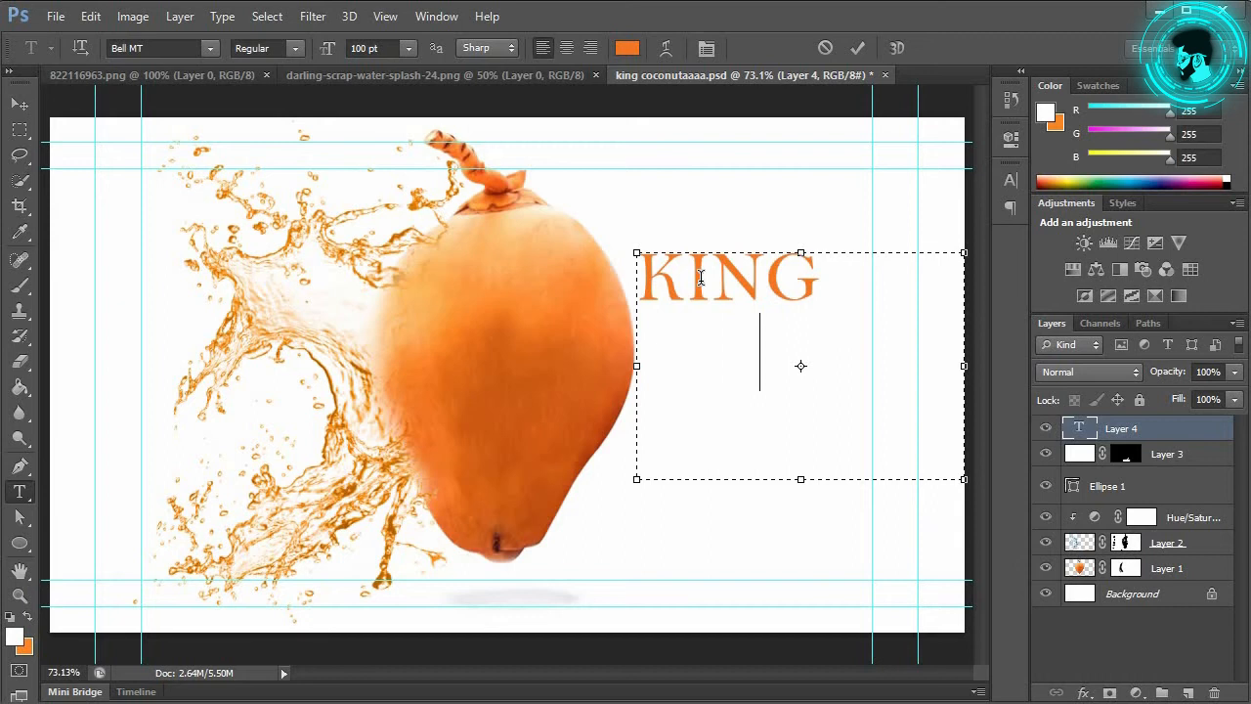
type("CO")
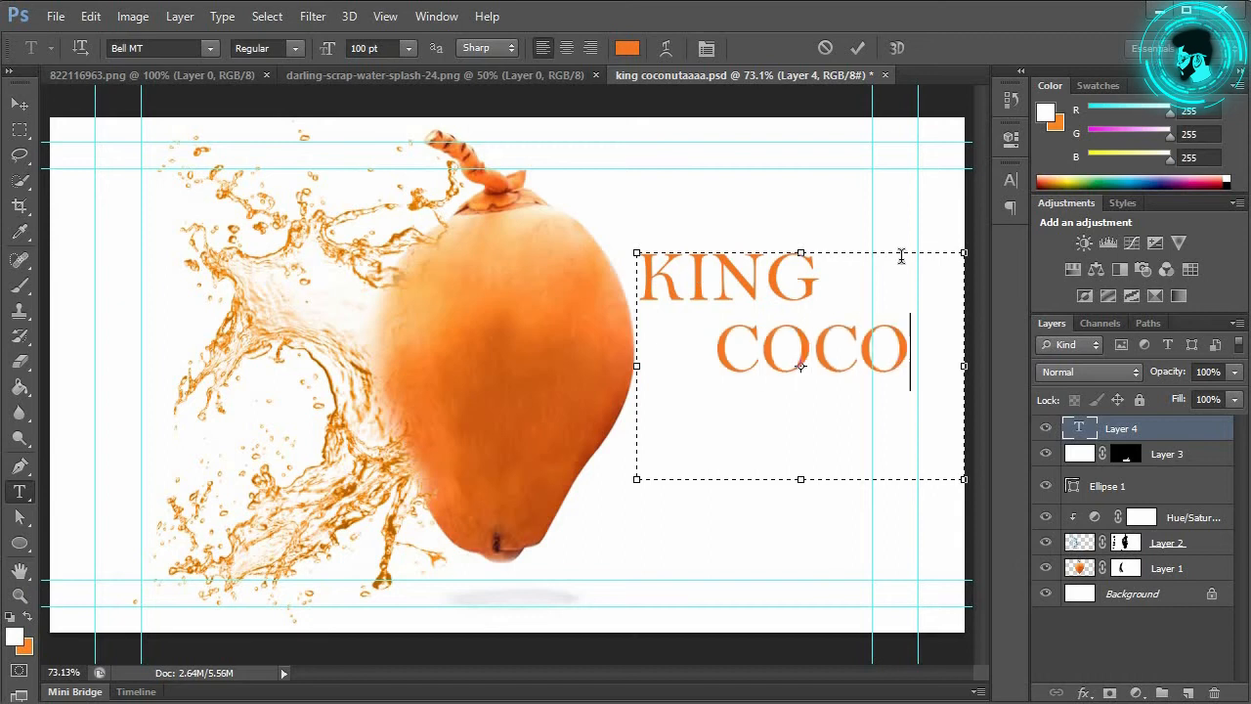
type("- NUT")
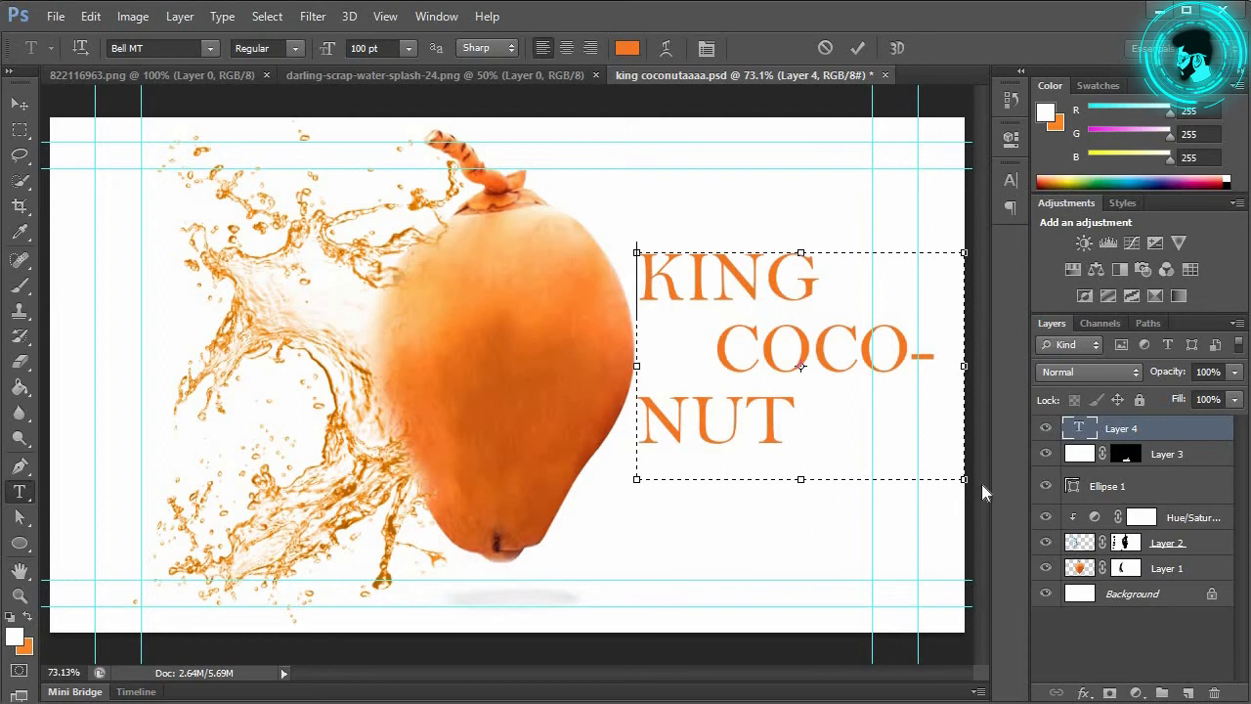
left_click_drag(977, 490, 1013, 501)
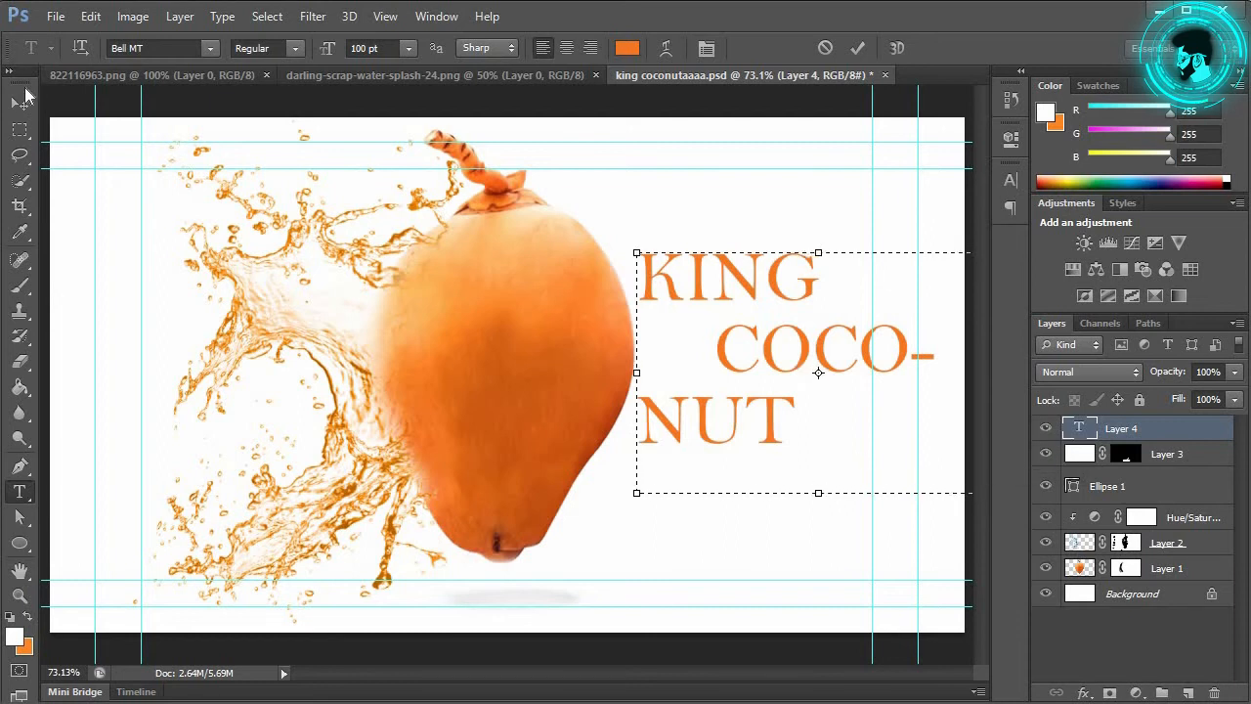
left_click(19, 103)
left_click_drag(768, 308, 735, 259)
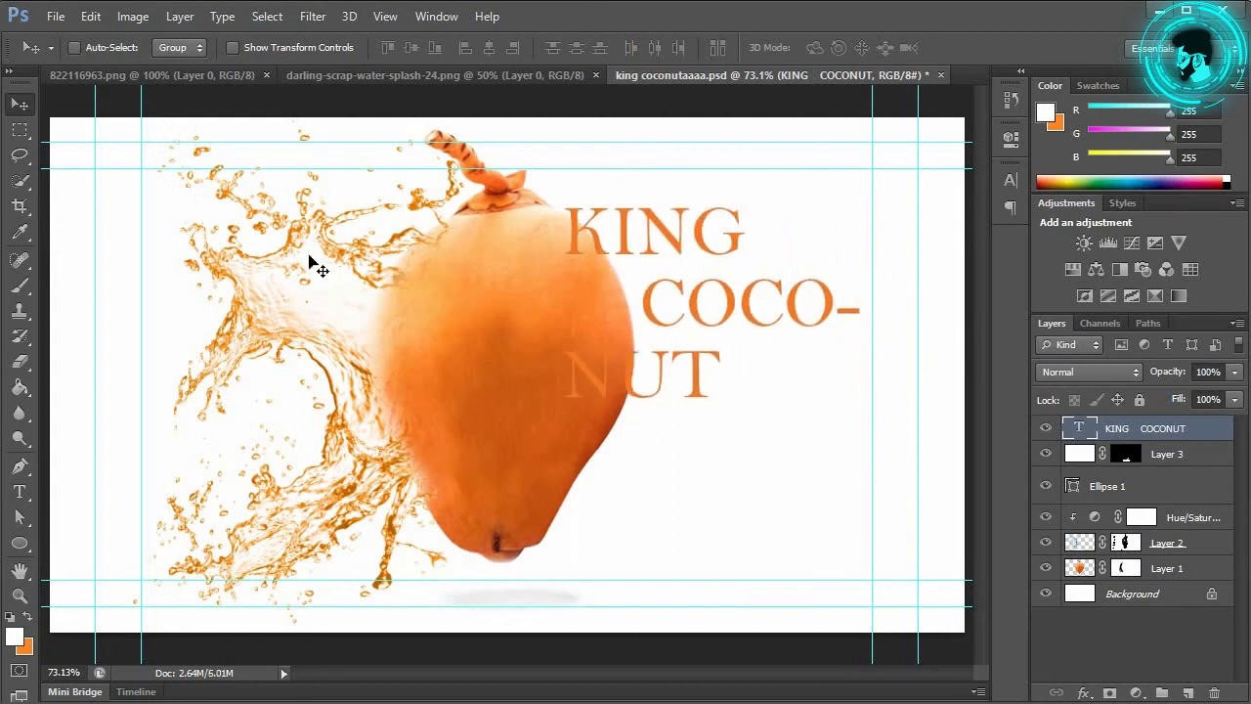
Step: Widen the title's text box so it reflows onto two lines, KING and COCONUT
left_click(20, 491)
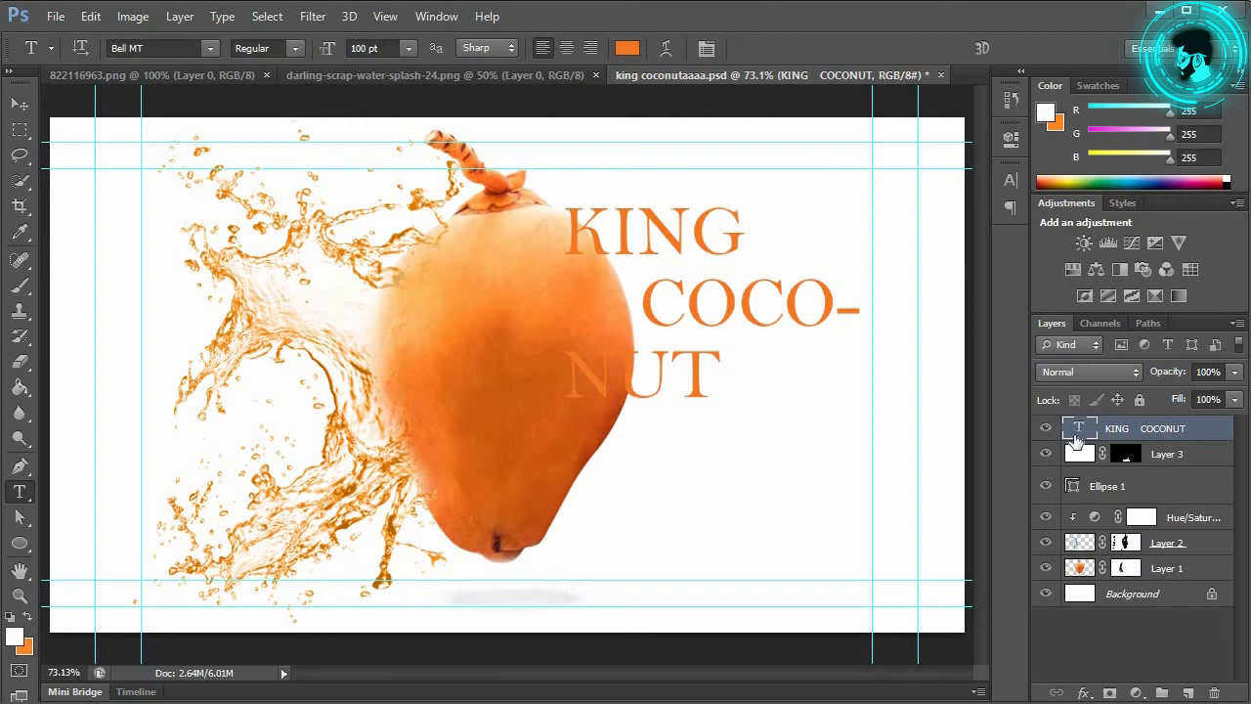
double_click(1081, 428)
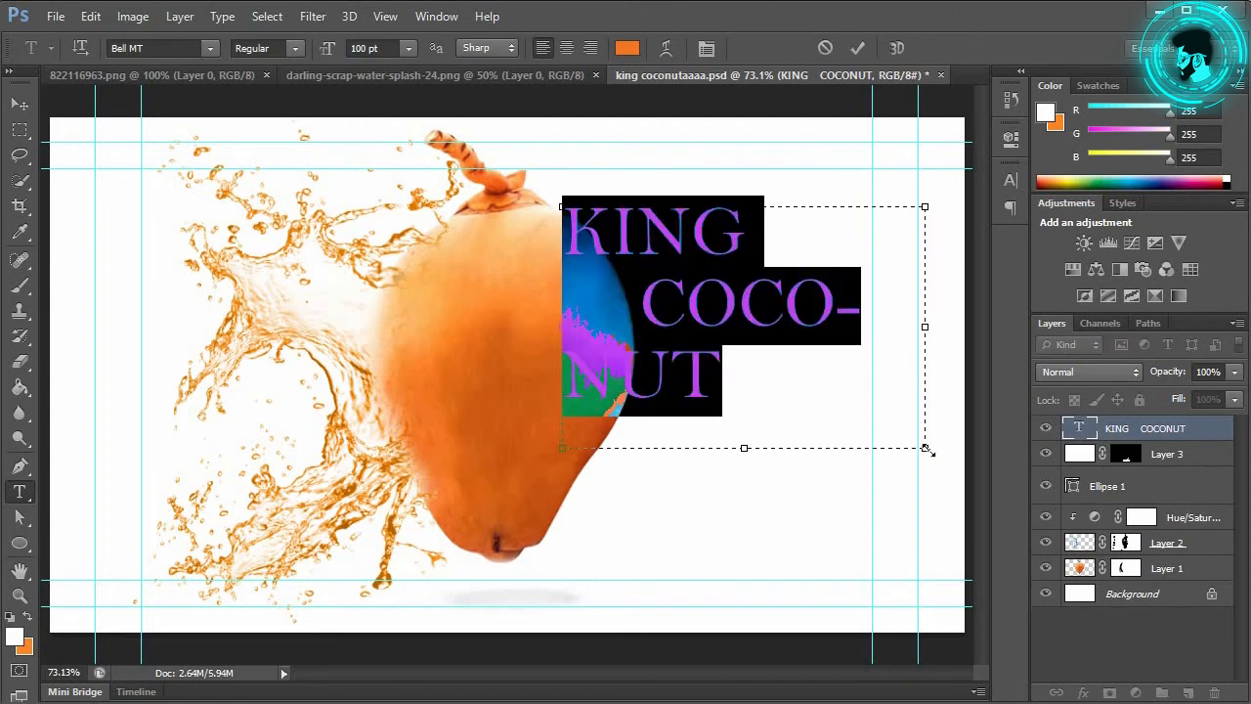
left_click_drag(959, 456, 993, 443)
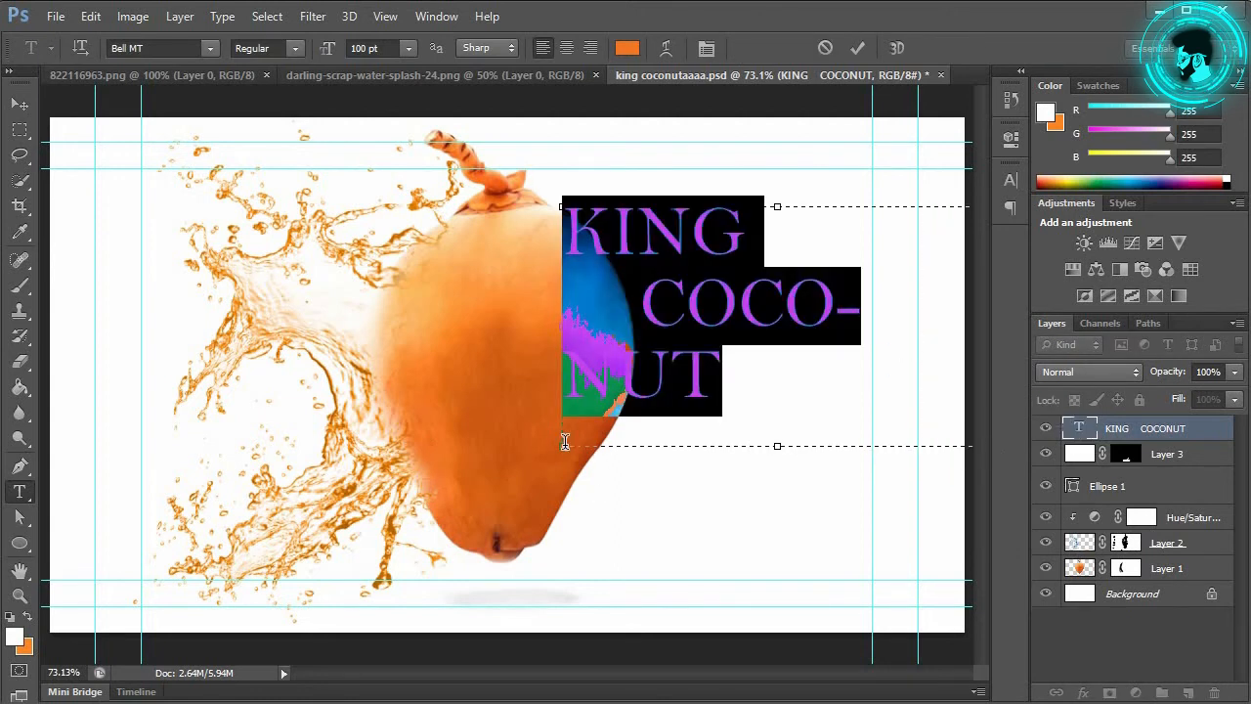
left_click_drag(560, 454, 518, 466)
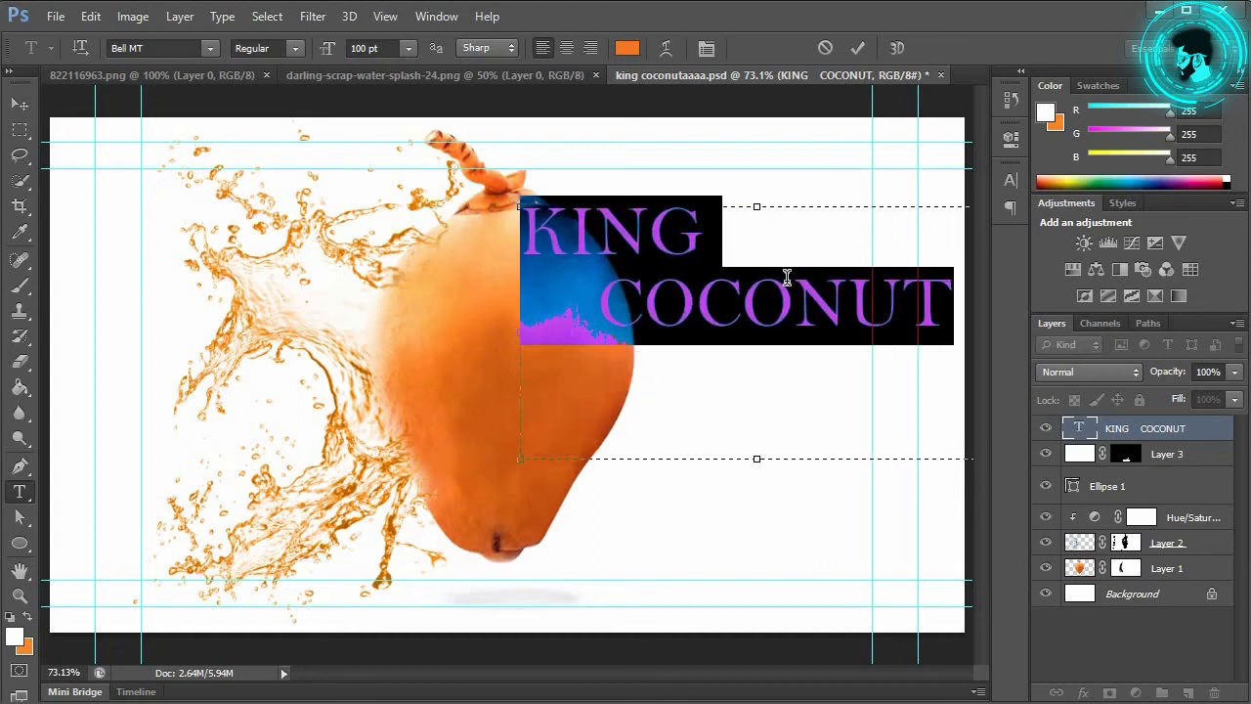
left_click(861, 48)
key("v")
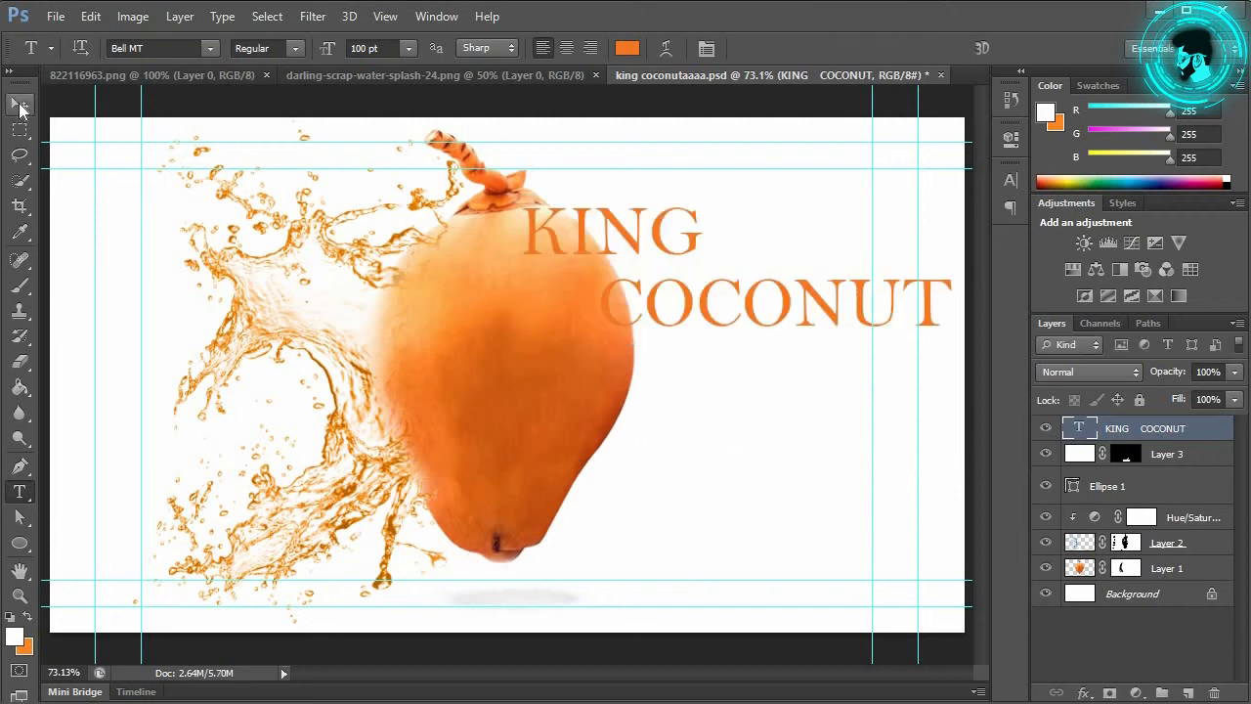
left_click_drag(808, 315, 836, 593)
left_click_drag(842, 547, 829, 337)
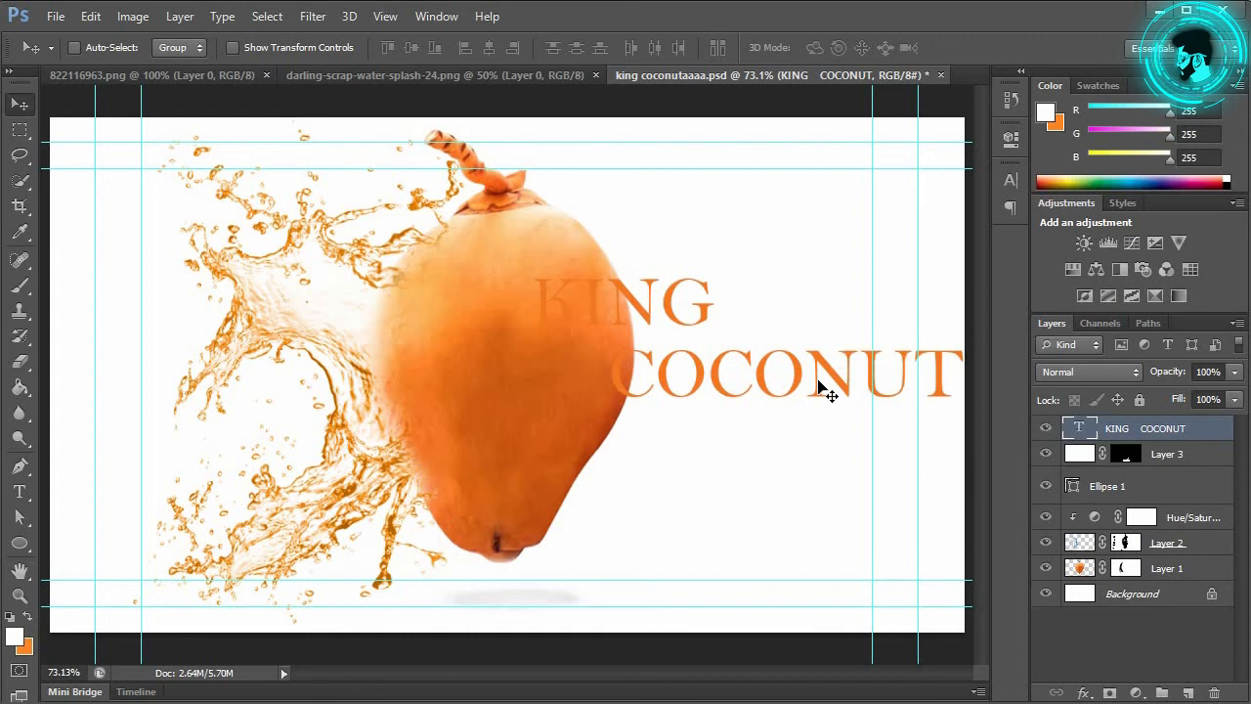
Step: Free-transform the title to about 96% scale and place it at the top right
key("ctrl+t")
left_click_drag(531, 271, 640, 326)
left_click_drag(862, 360, 806, 217)
left_click_drag(934, 324, 984, 391)
left_click_drag(829, 222, 806, 222)
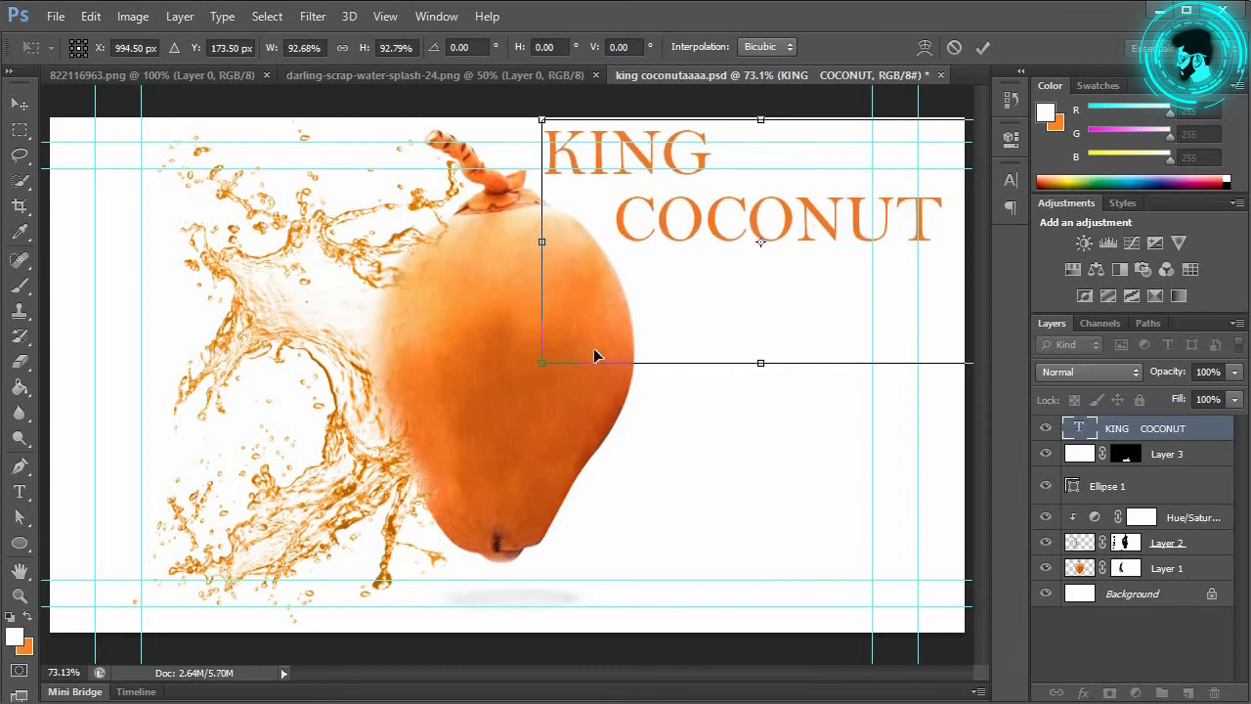
left_click_drag(541, 364, 526, 373)
left_click_drag(798, 222, 810, 230)
left_click(983, 48)
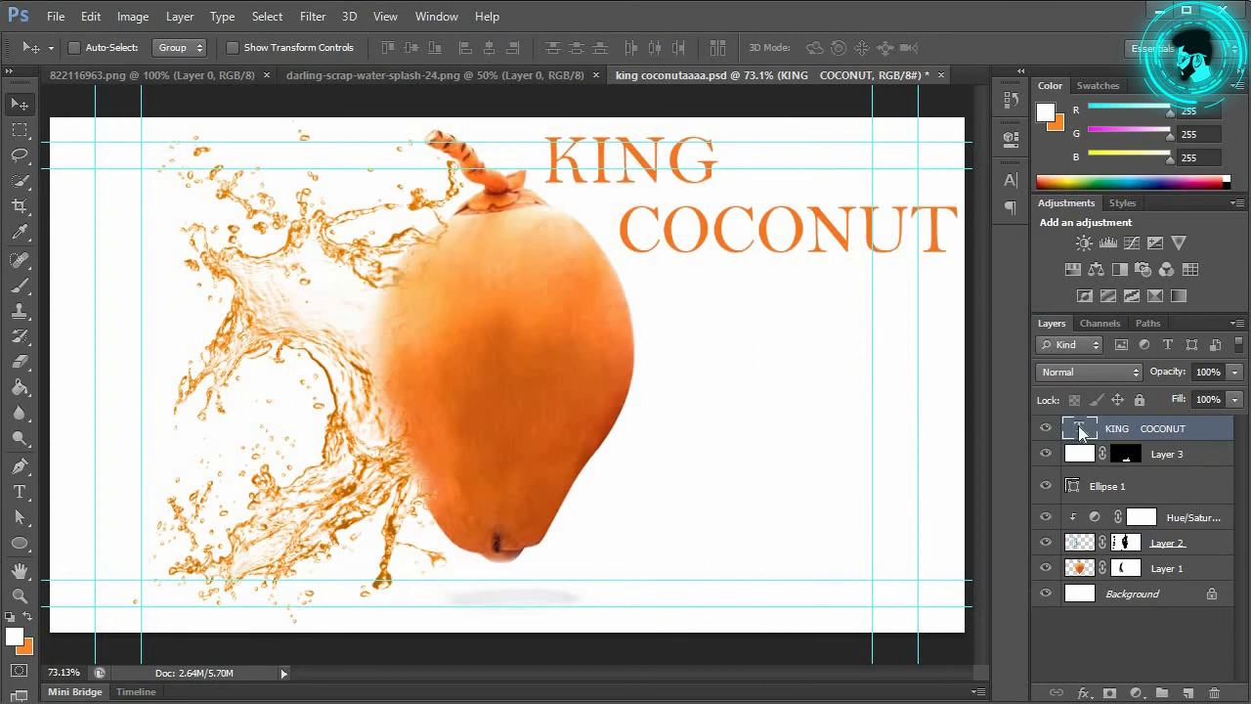
Step: Add a 13 px Stroke to the KING COCONUT title in an orange sampled from the canvas
right_click(1078, 425)
key("Escape")
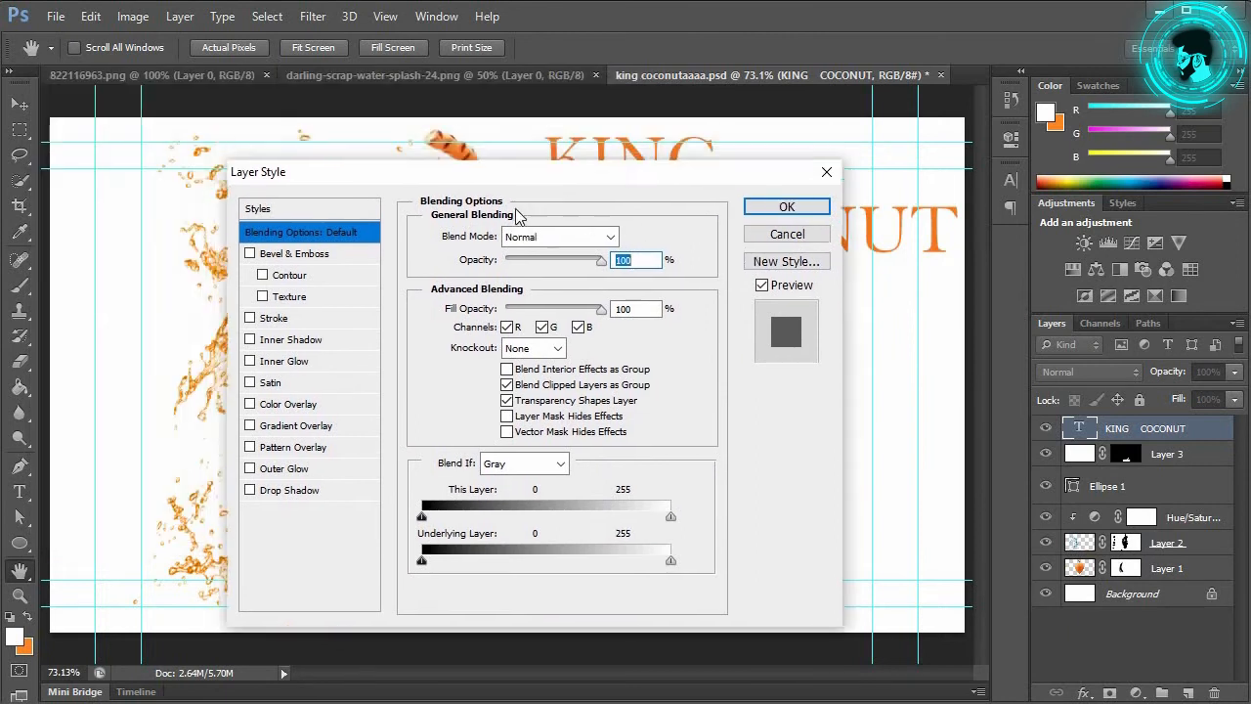
left_click_drag(518, 182, 352, 226)
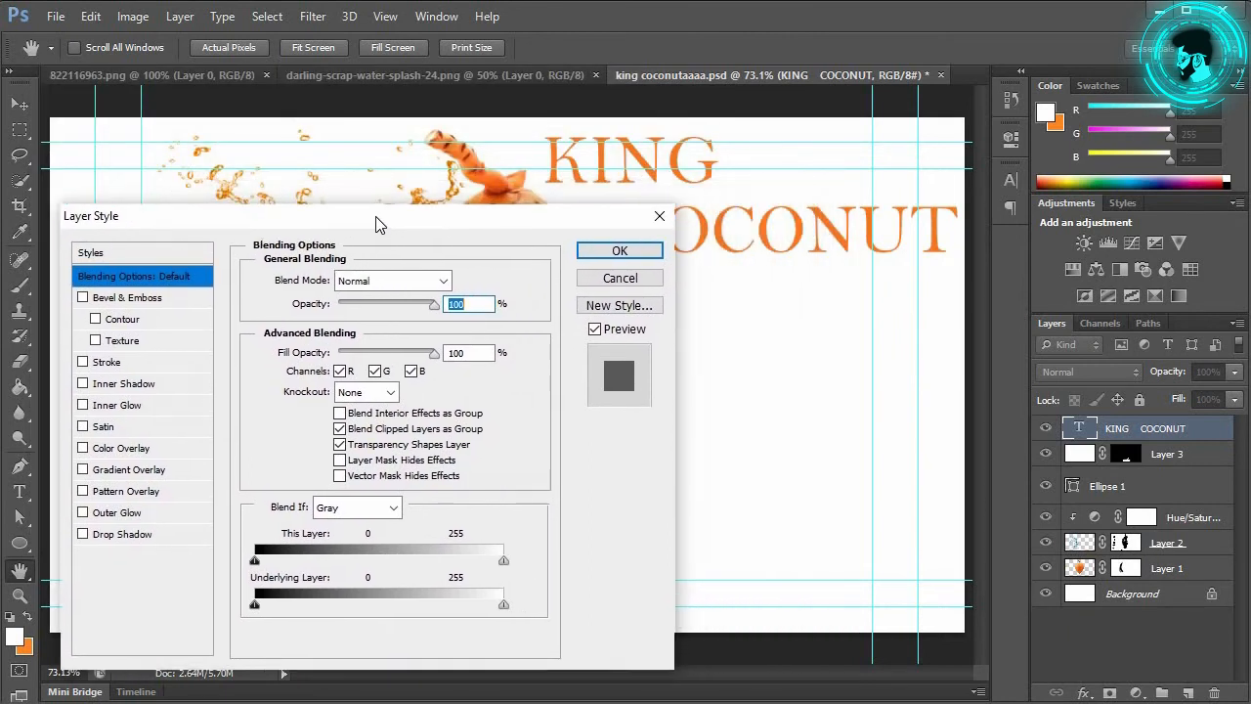
left_click(136, 364)
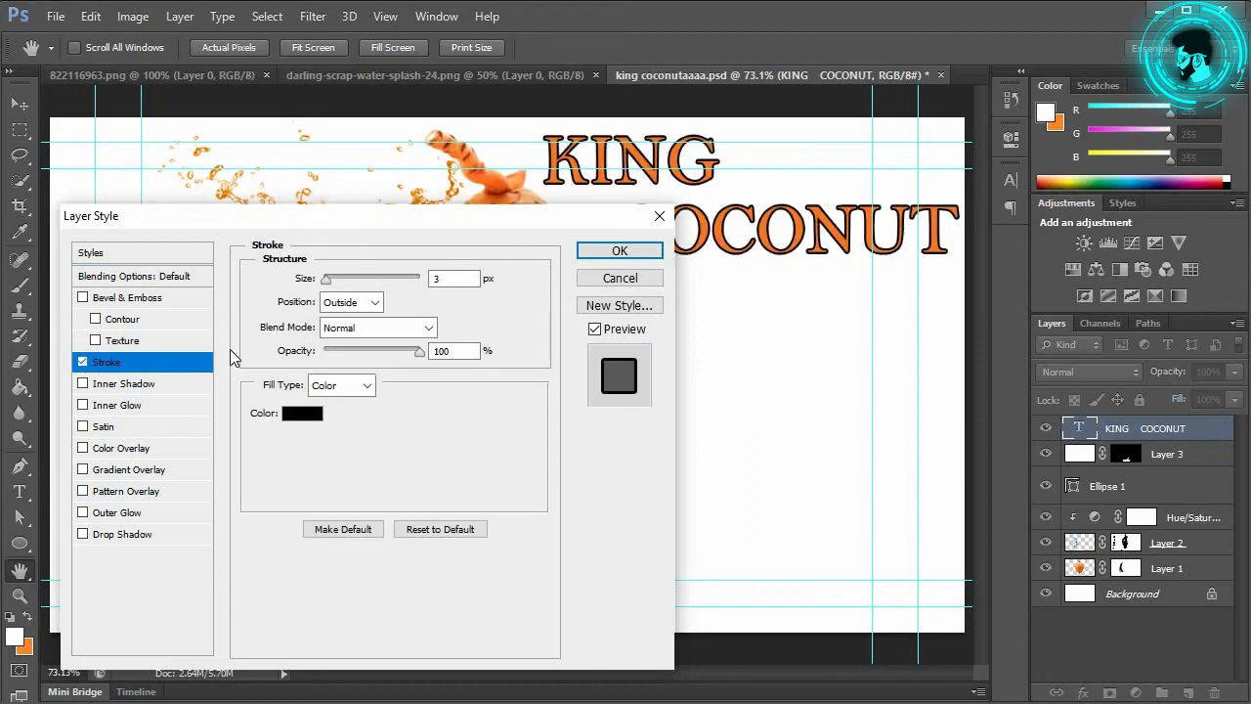
left_click(311, 414)
left_click(500, 171)
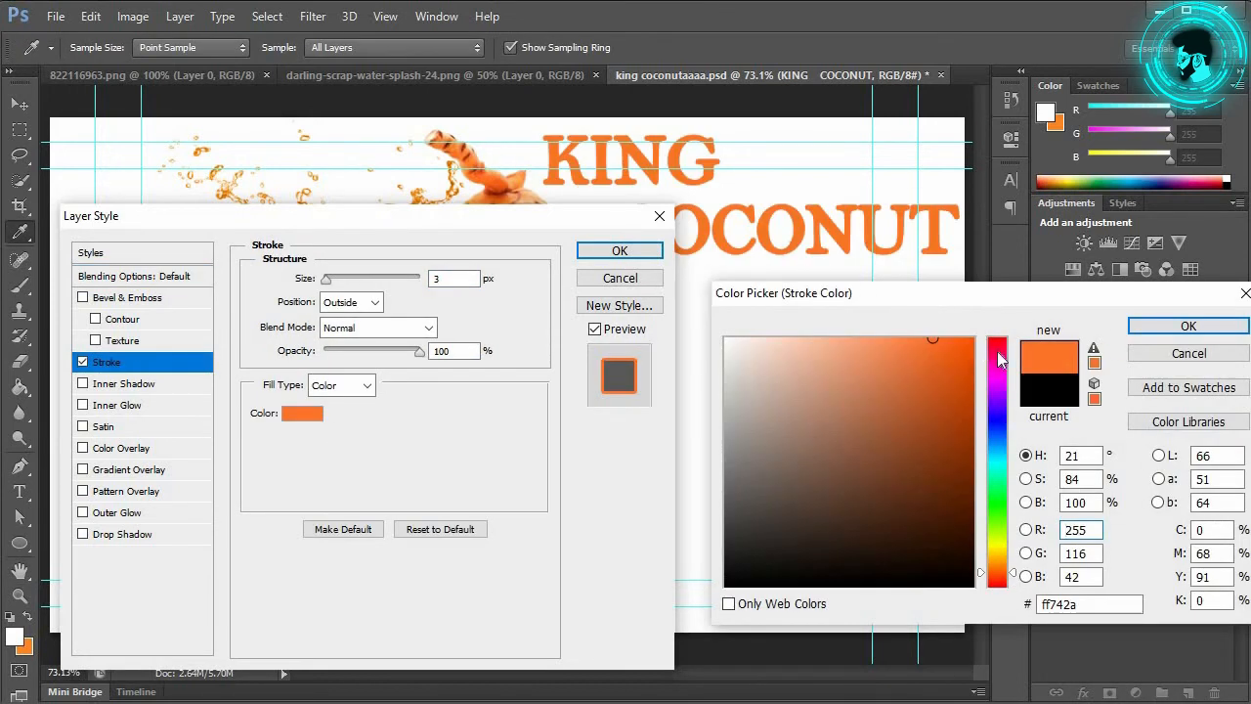
left_click(1157, 332)
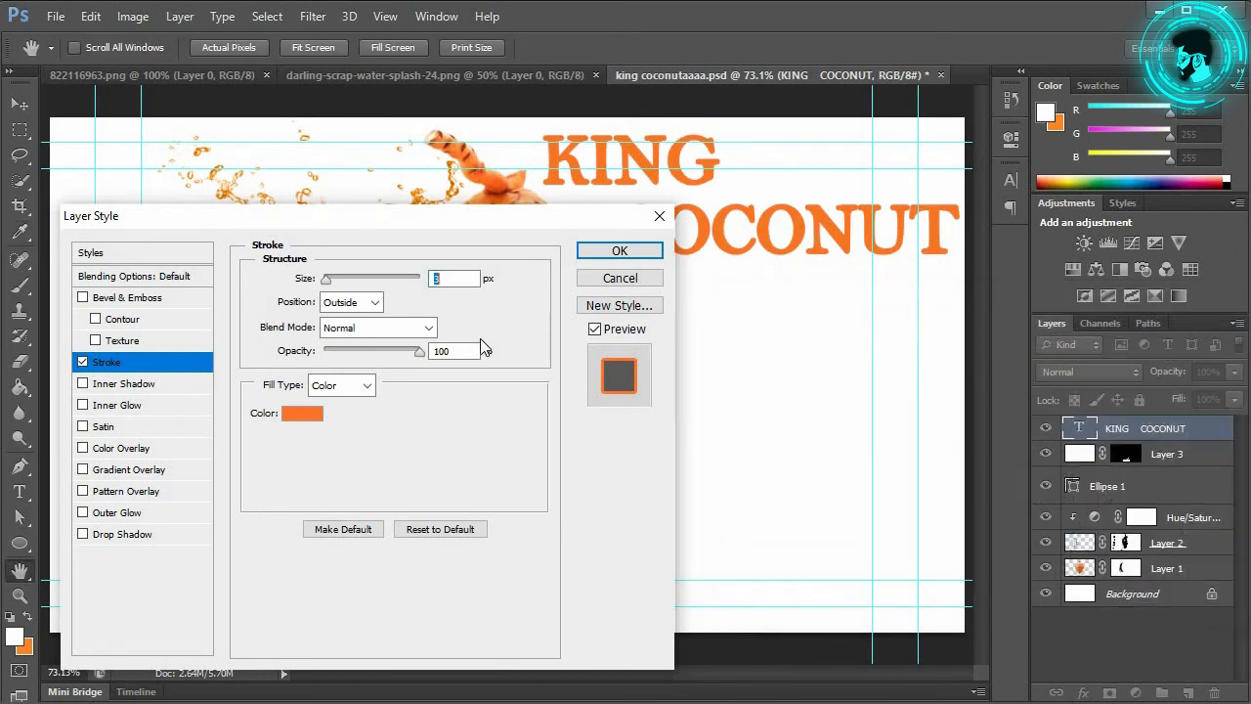
mouse_move(327, 279)
left_mouse_down()
mouse_move(391, 284)
mouse_move(329, 295)
left_mouse_up()
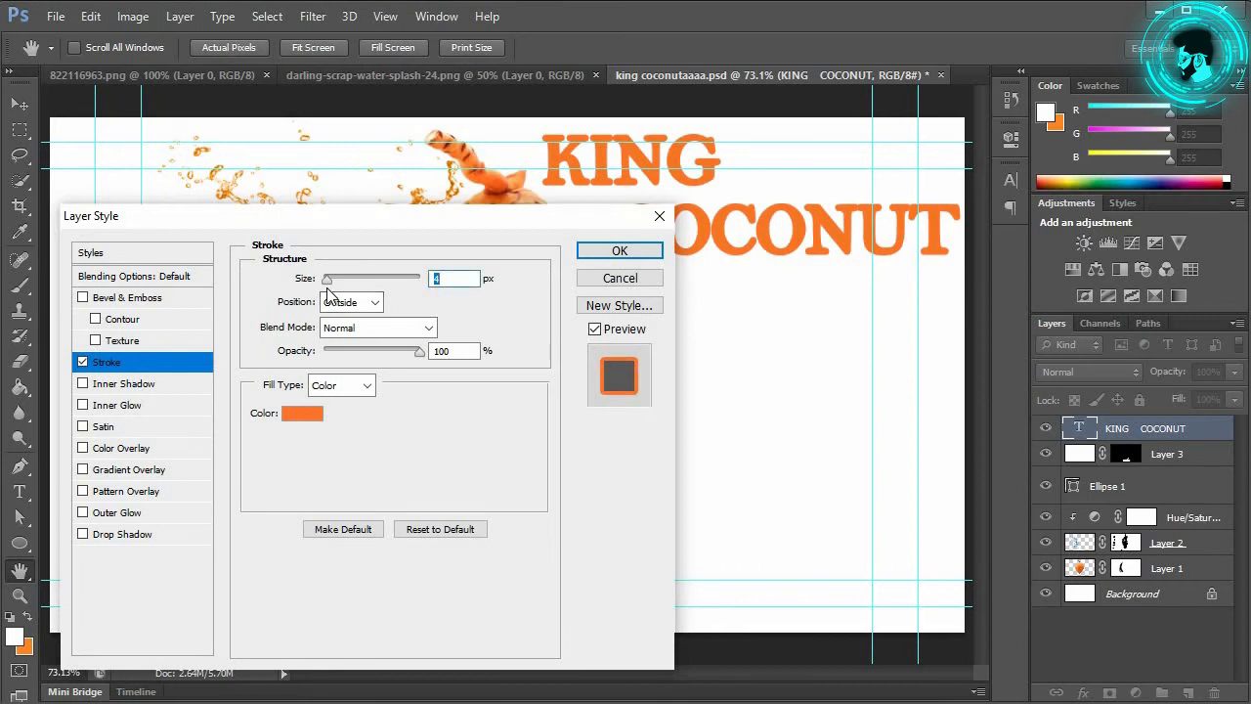
Step: Enable Drop Shadow on the title with Spread 0, Distance 17 px and Size 13 px
left_click(125, 534)
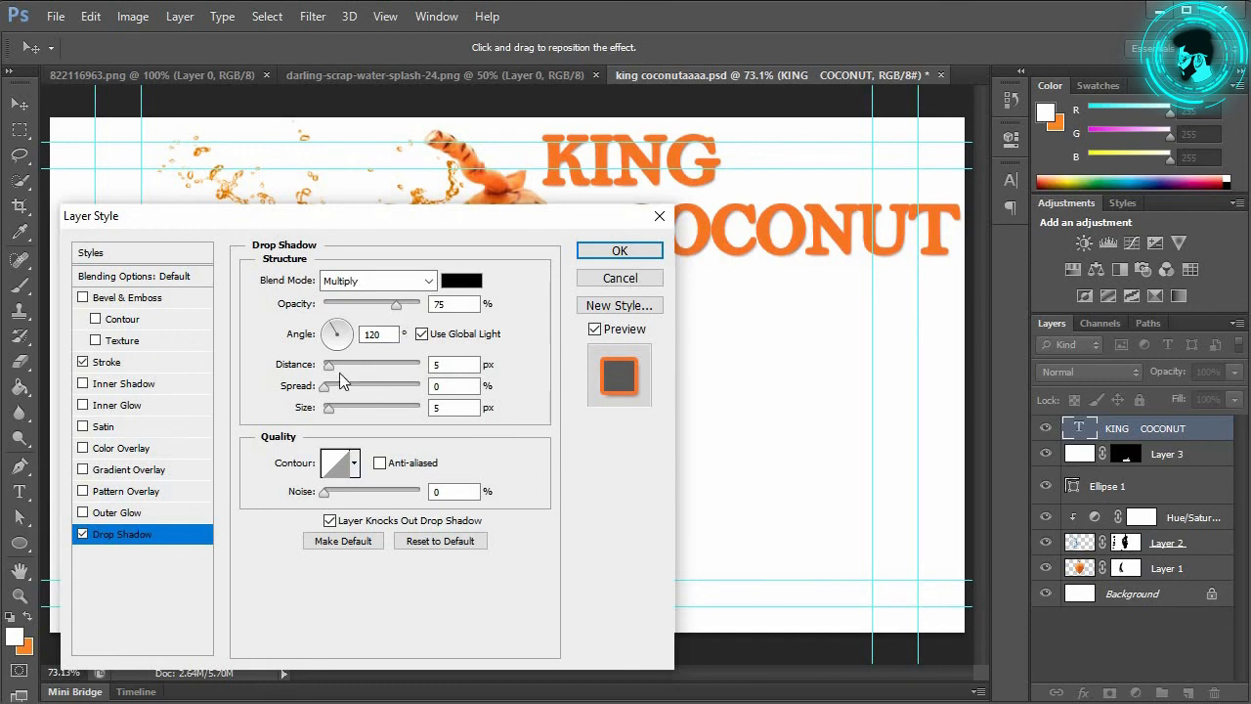
left_click_drag(332, 412, 347, 412)
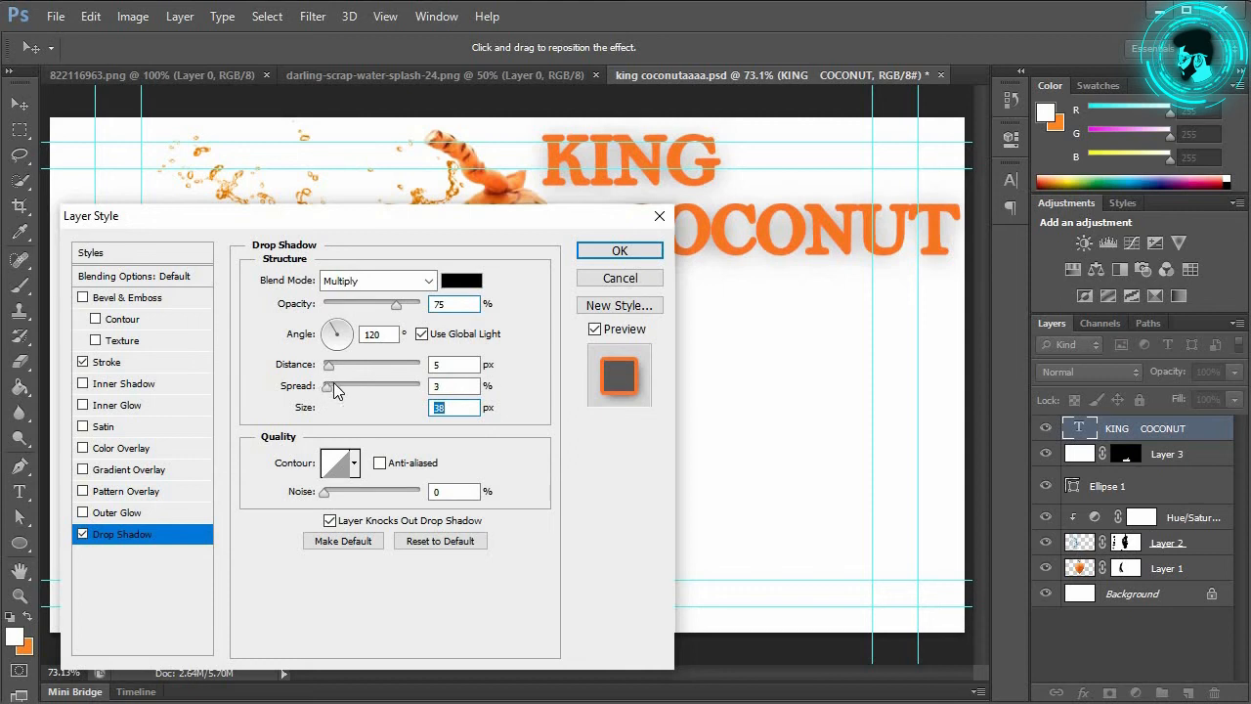
left_click_drag(333, 388, 324, 387)
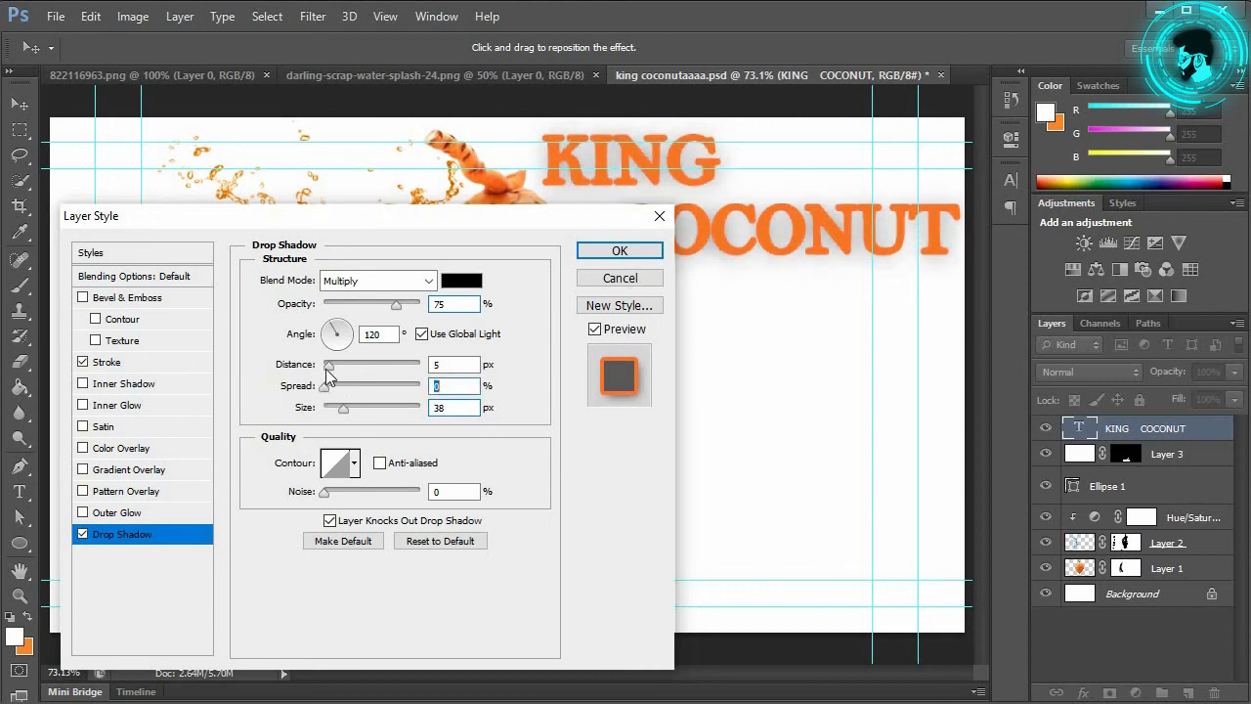
left_click(339, 367)
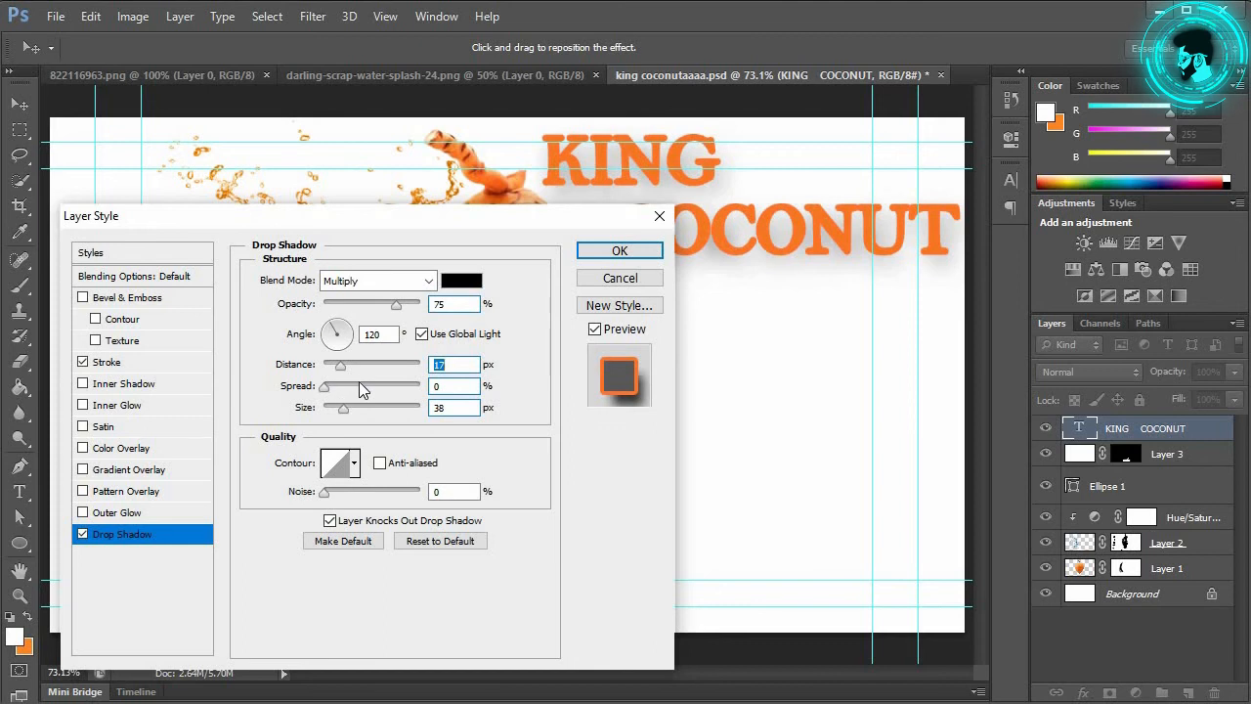
left_click_drag(344, 410, 336, 416)
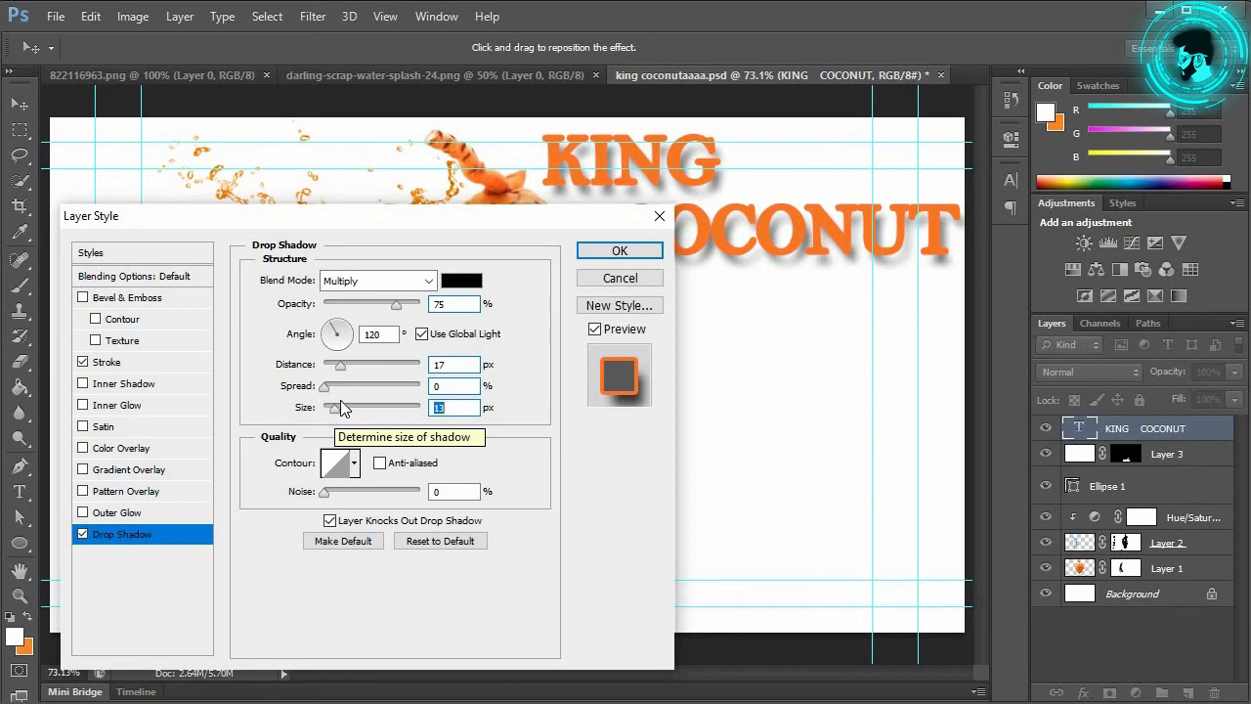
Step: Change the title's 4 px stroke colour to #ff5900 and apply the layer style
left_click(124, 366)
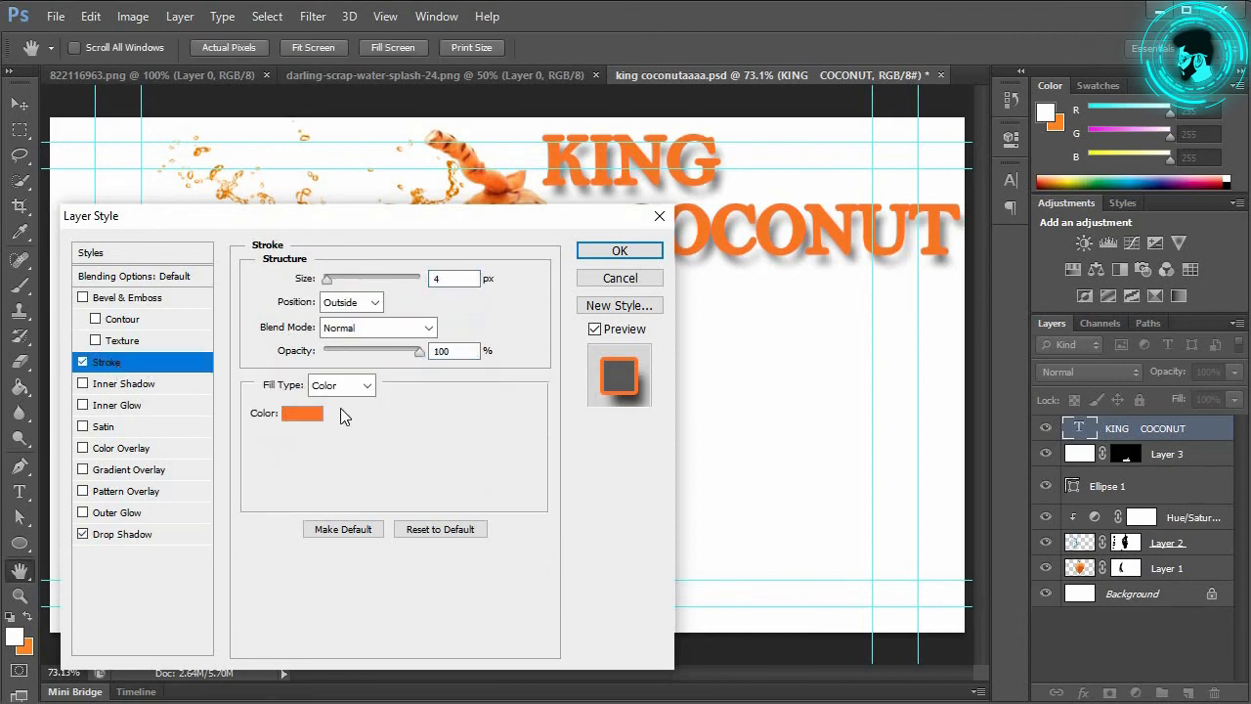
left_click(305, 413)
left_click_drag(968, 374, 992, 321)
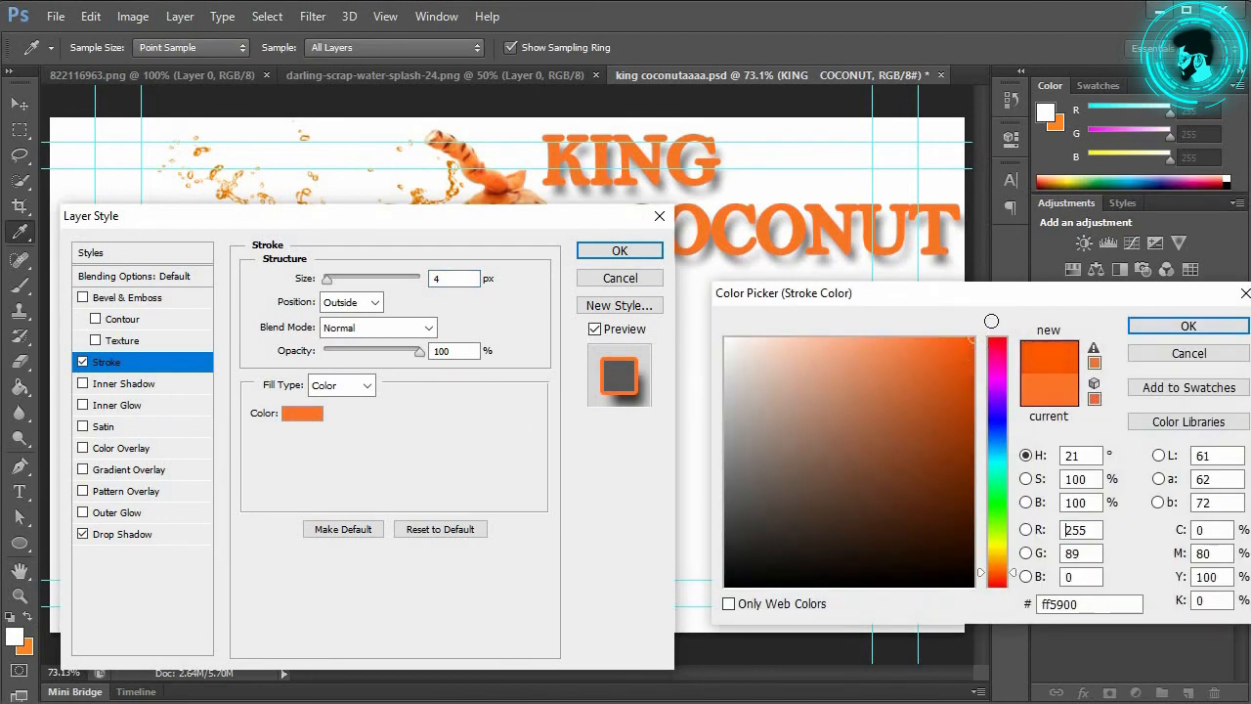
left_click(1189, 325)
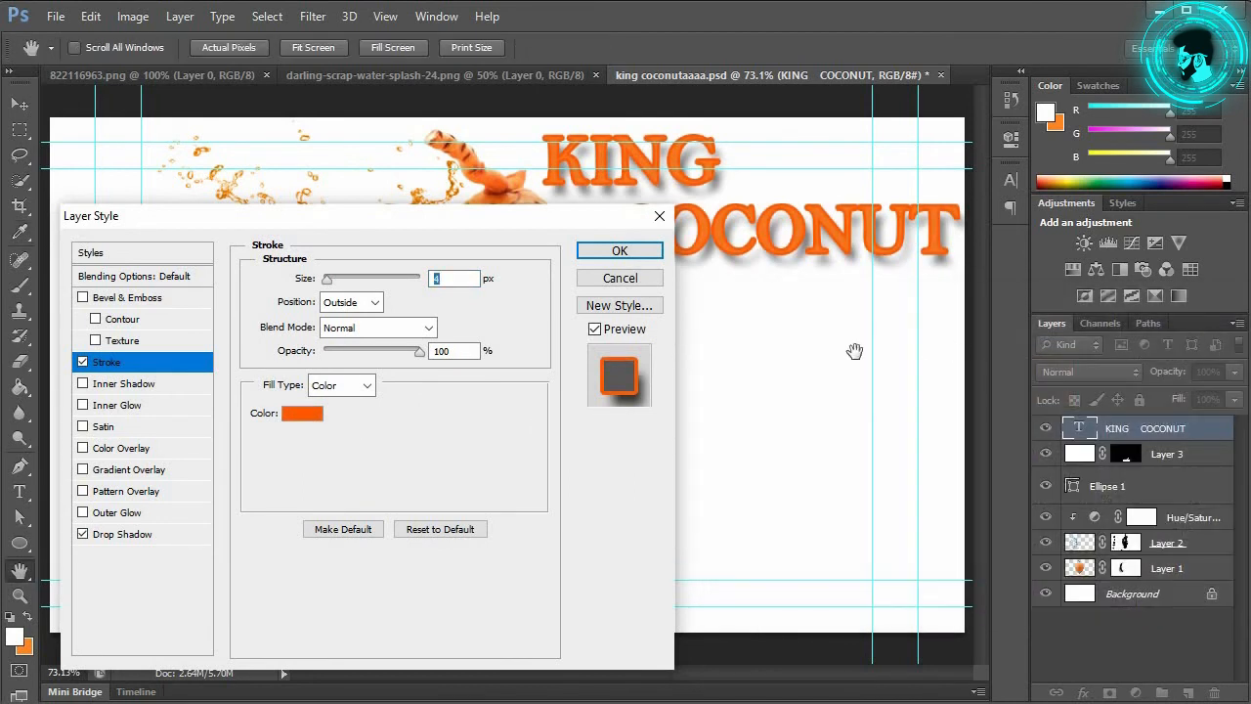
left_click(619, 250)
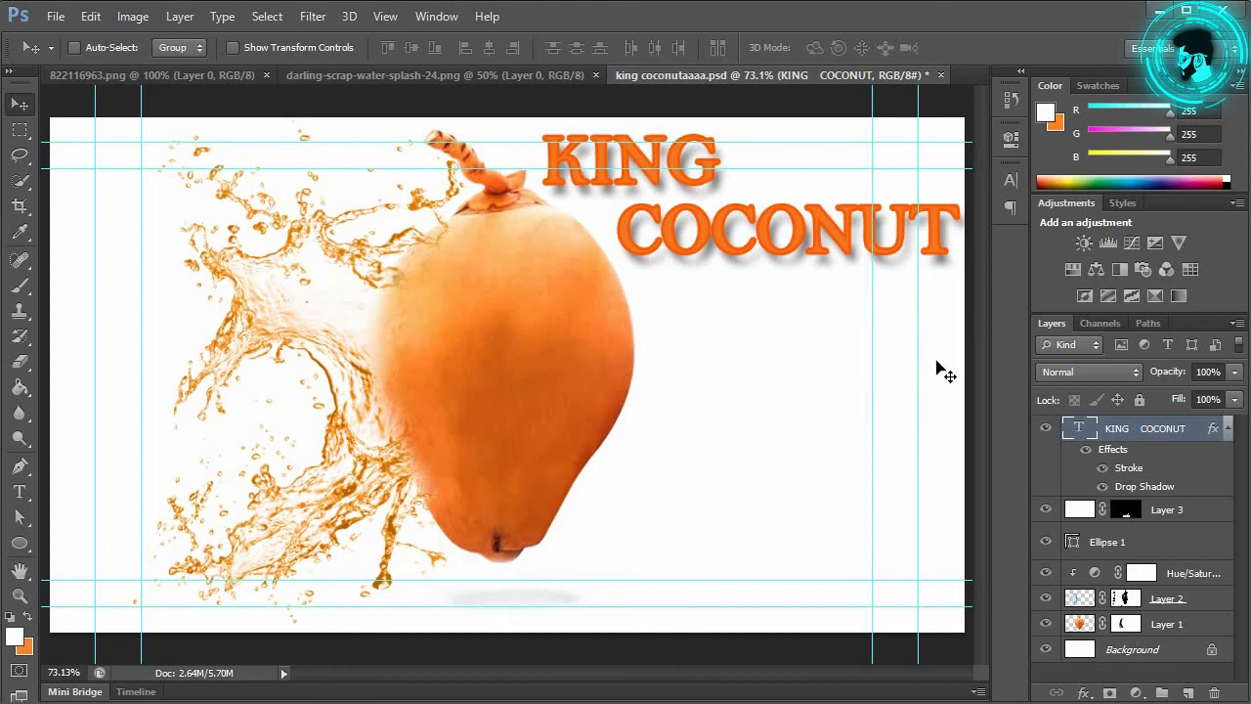
Step: Set the Hue/Saturation 1 colorize values to Hue 31, Saturation 100 and Lightness 22
double_click(1095, 573)
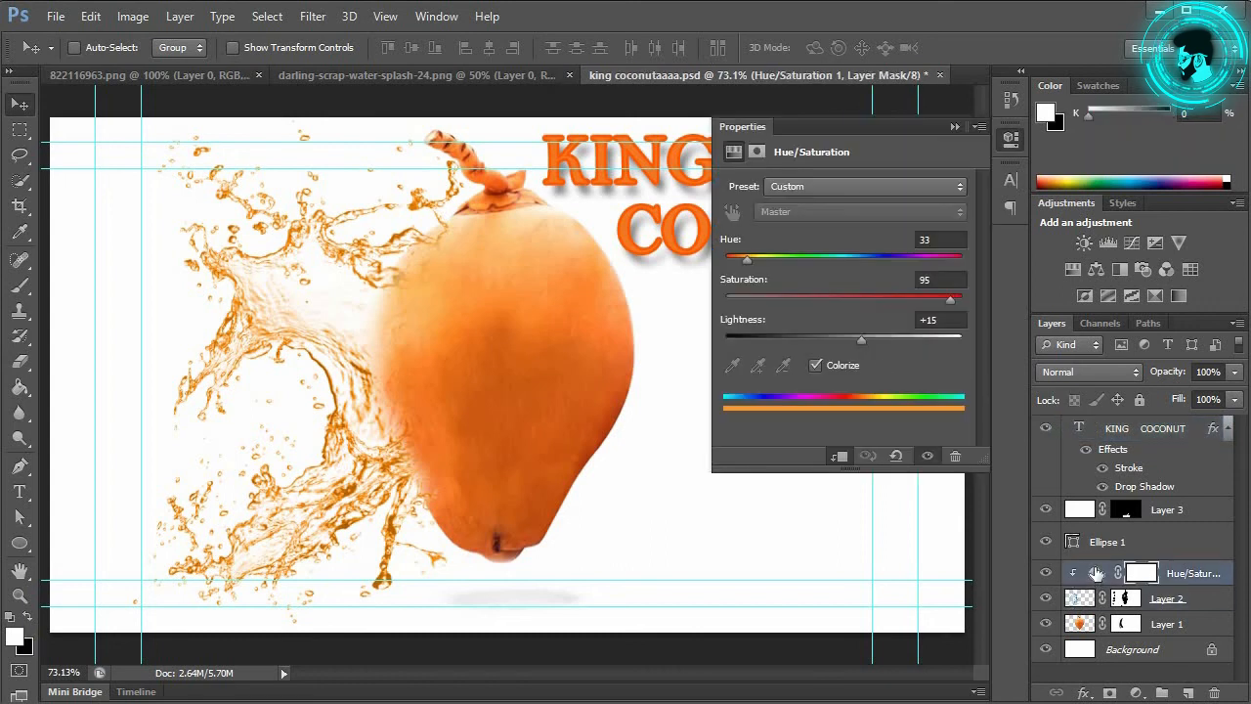
left_click_drag(934, 239, 893, 239)
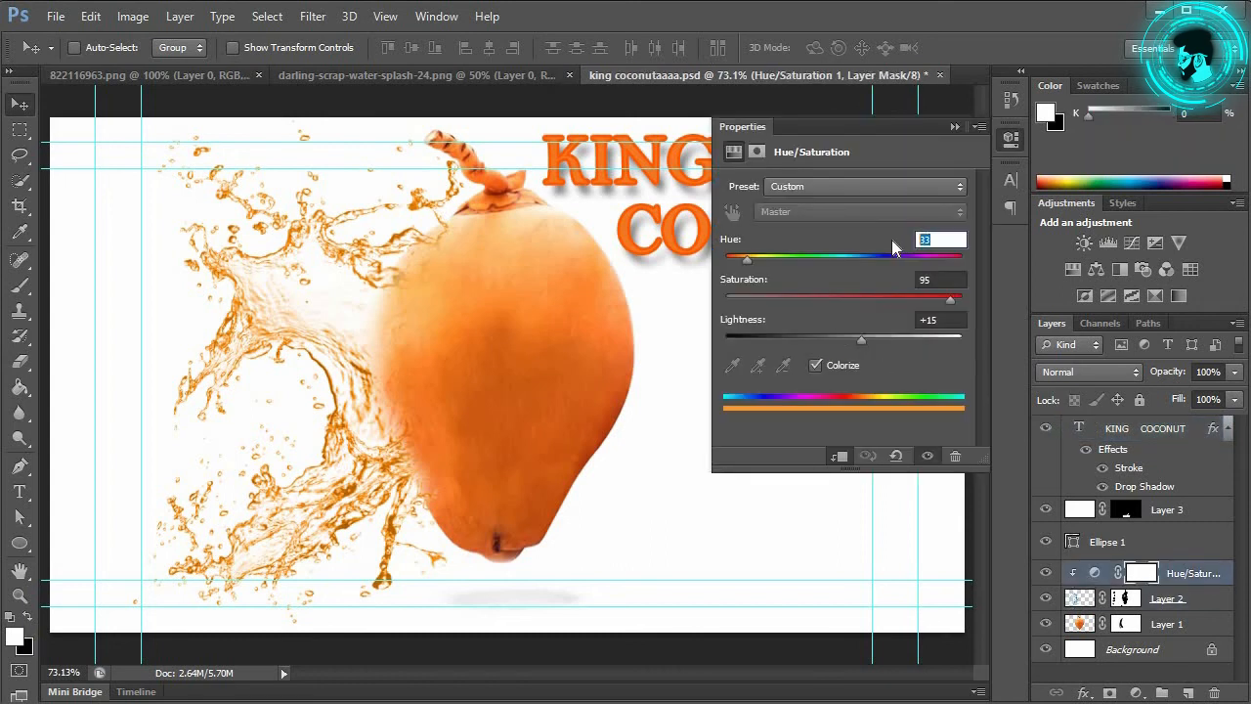
type("31")
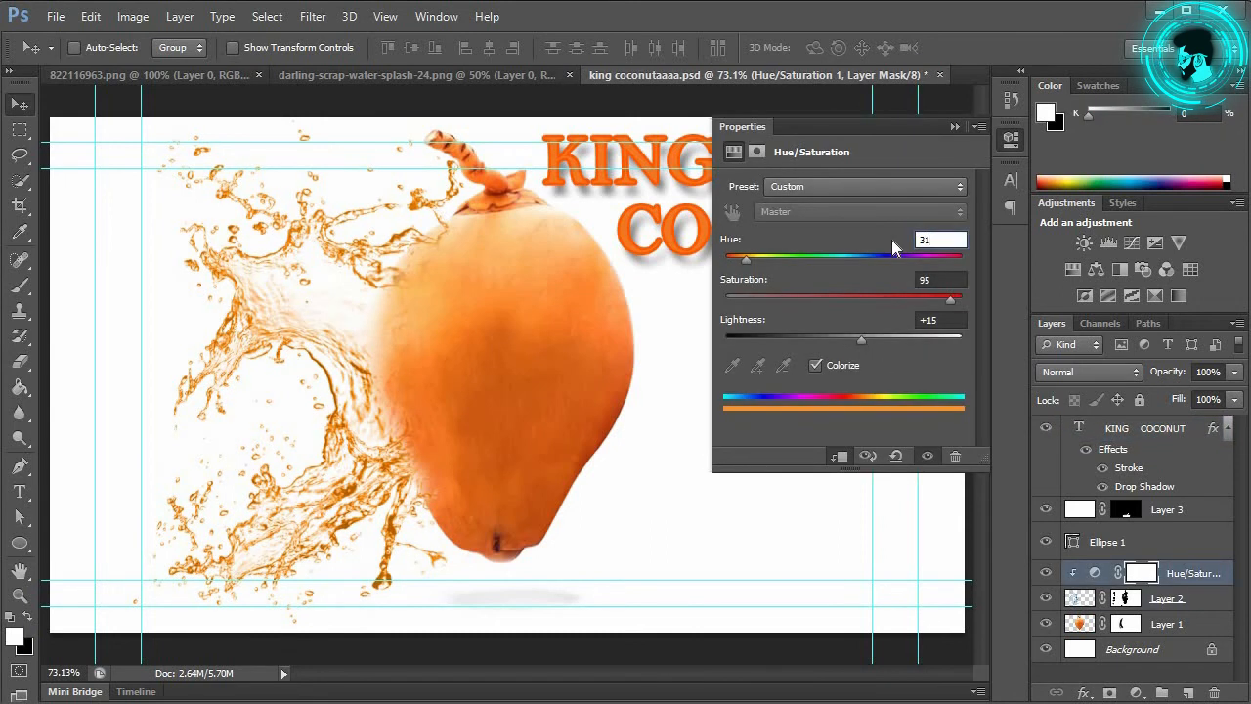
key("Tab")
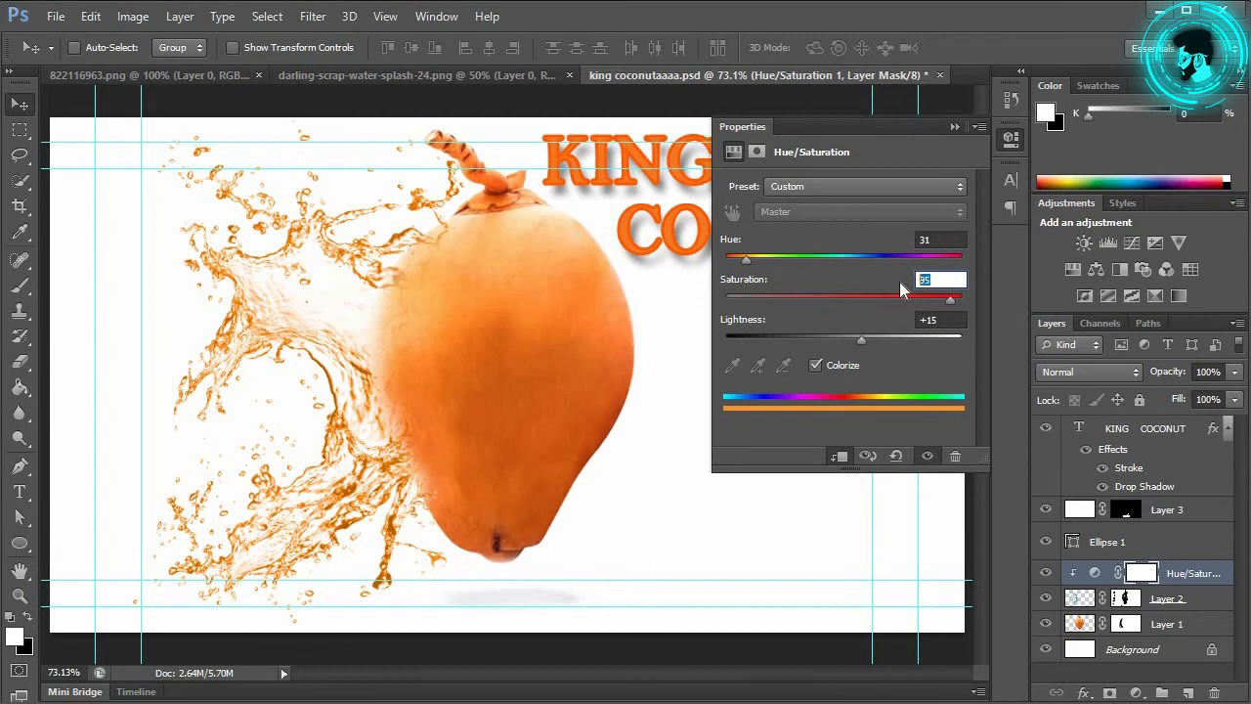
type("100")
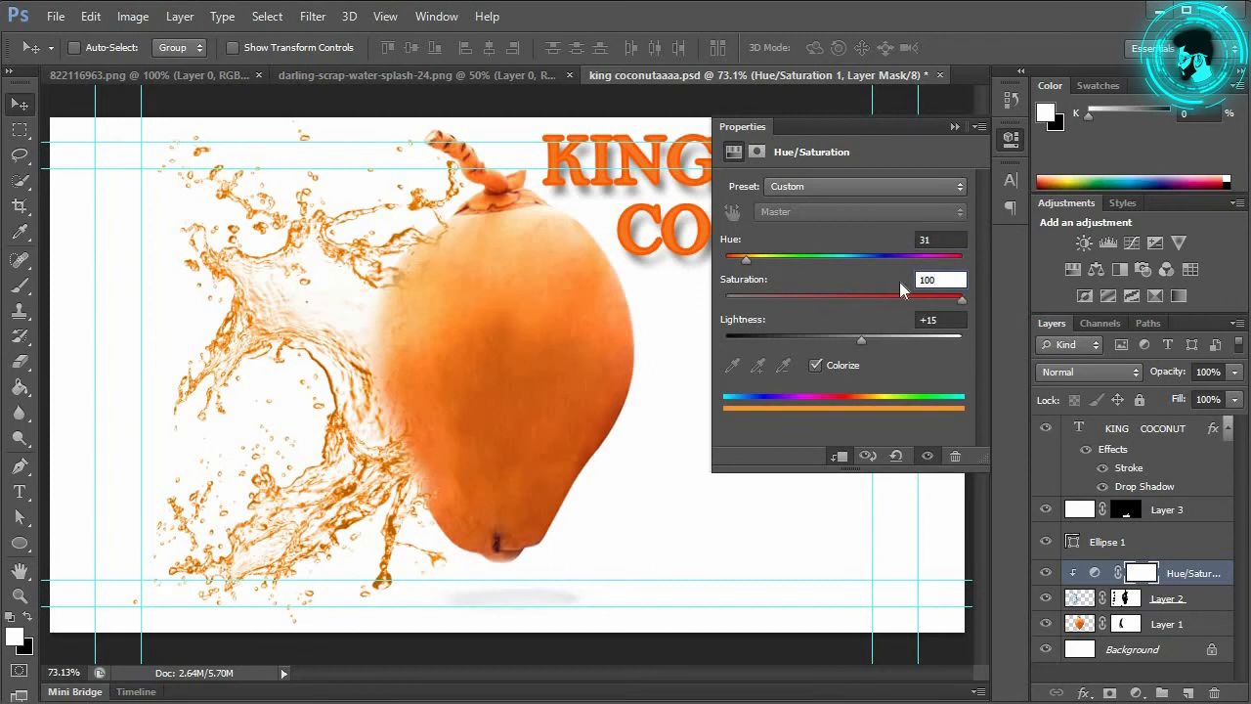
left_click(929, 318)
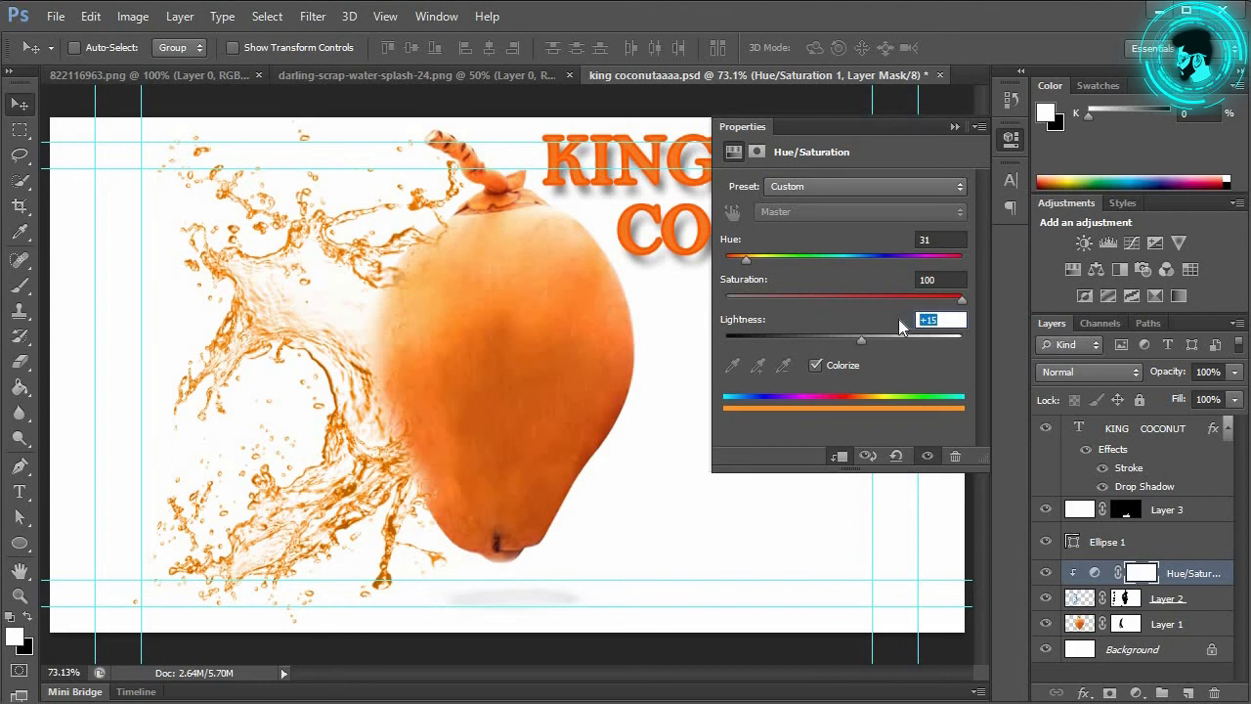
type("22")
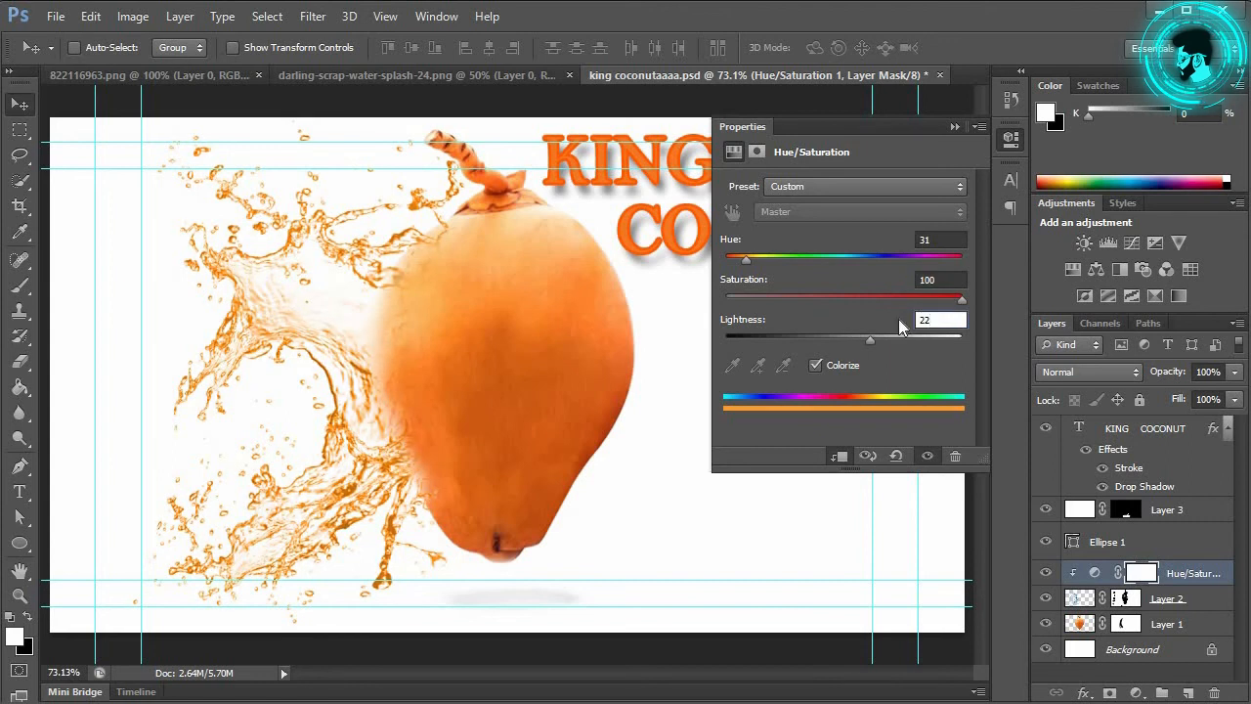
key("Return")
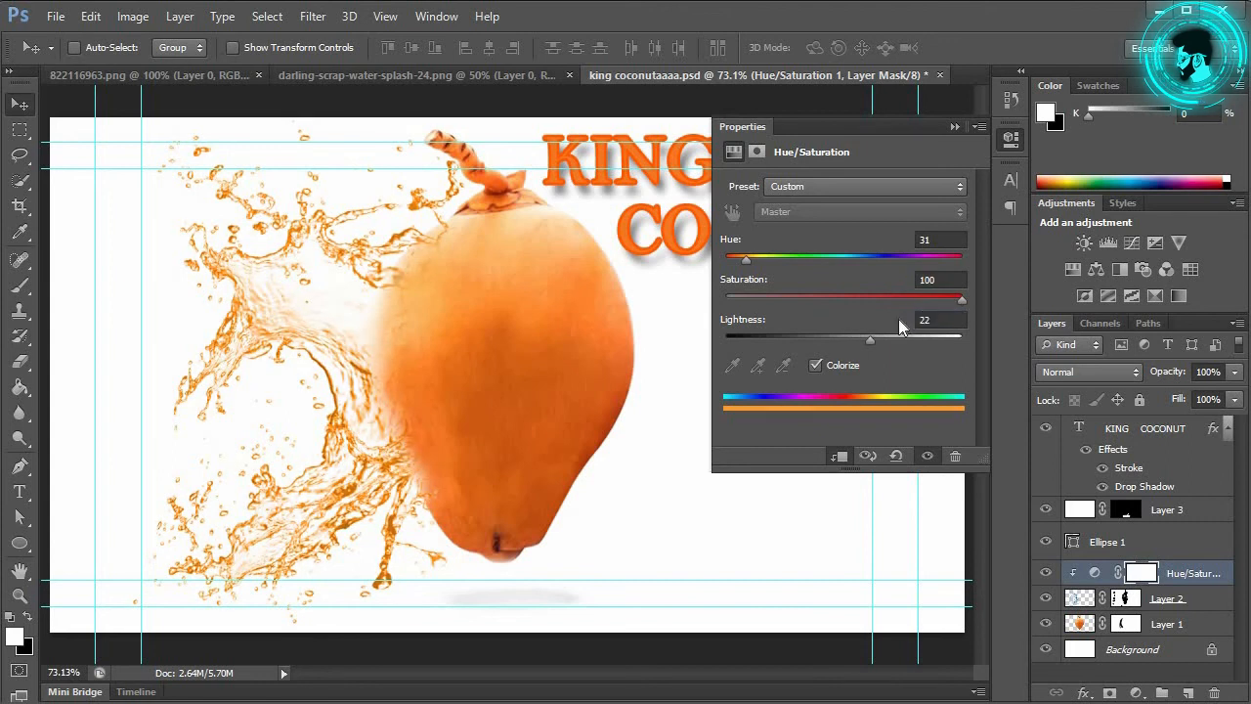
left_click(954, 127)
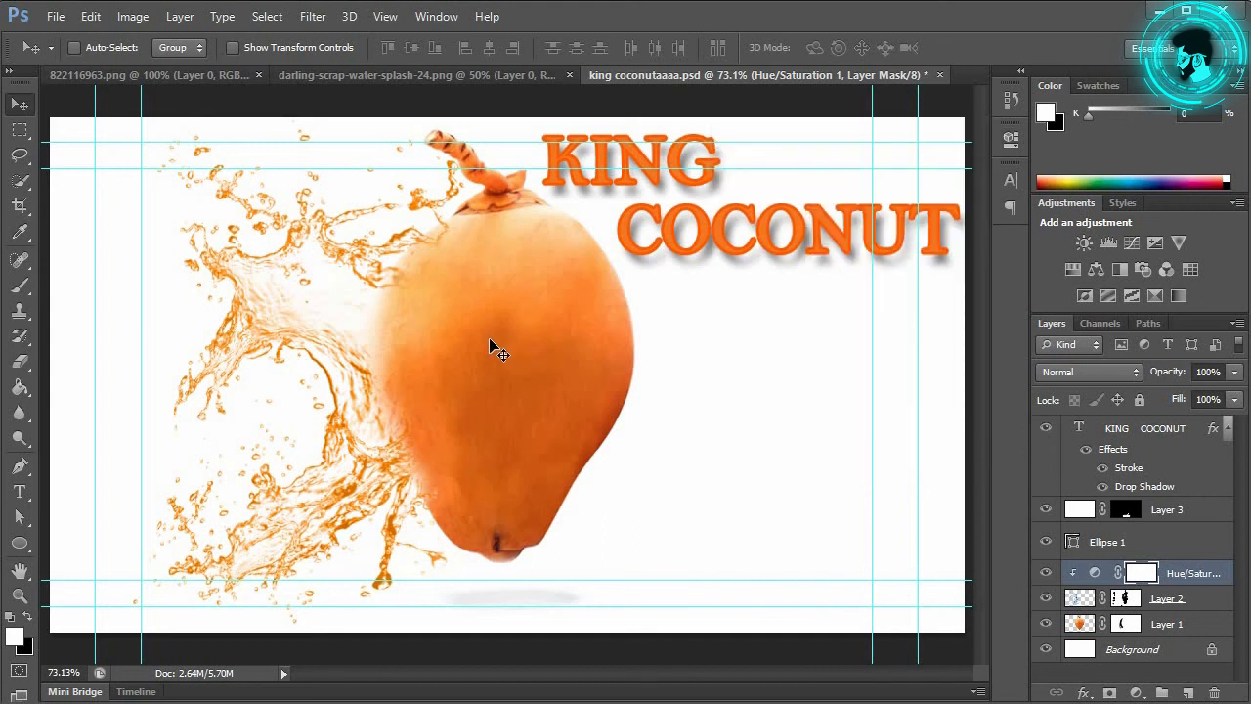
left_click(1152, 450)
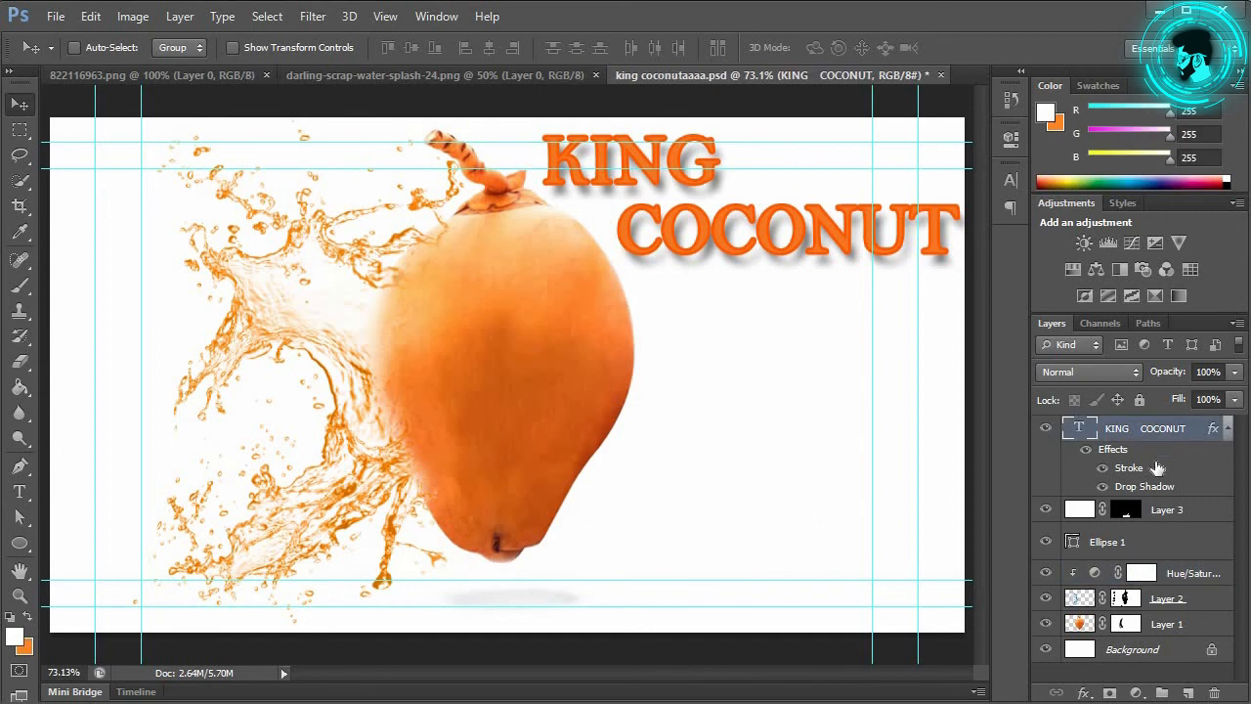
Step: Add a Hue/Saturation adjustment clipped to the KING COCONUT title and enable Colorize
left_click(1137, 692)
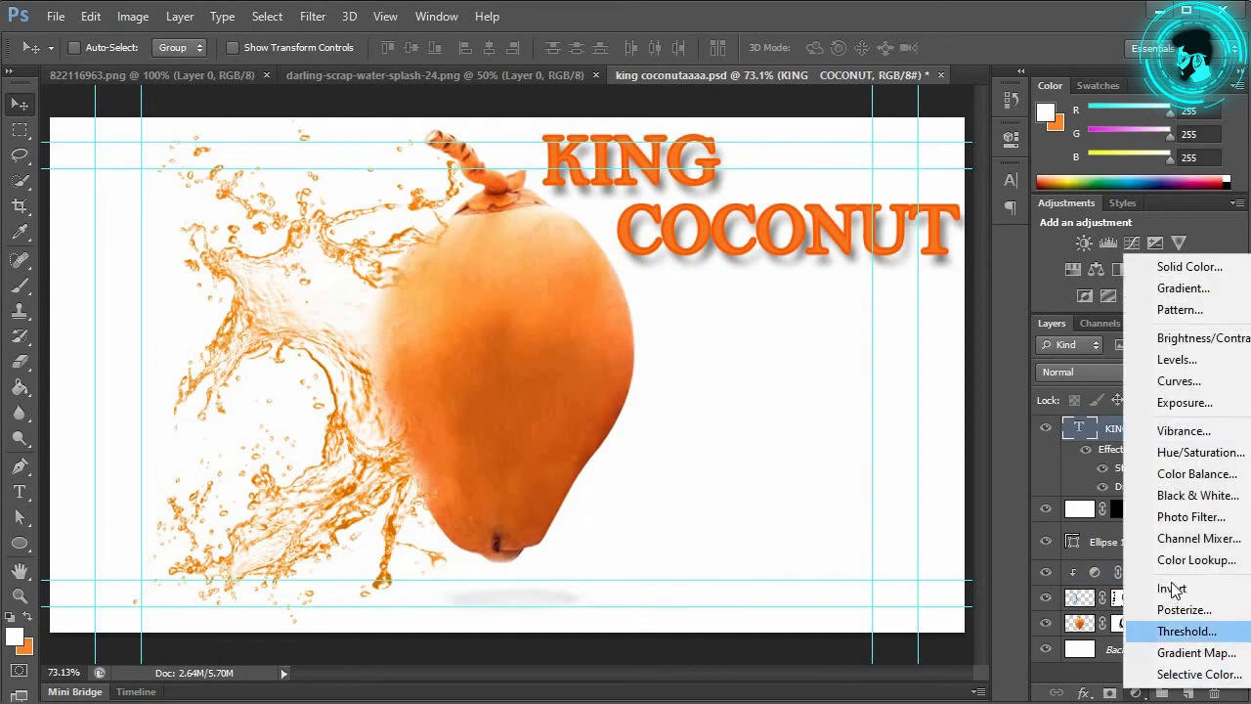
left_click(1188, 453)
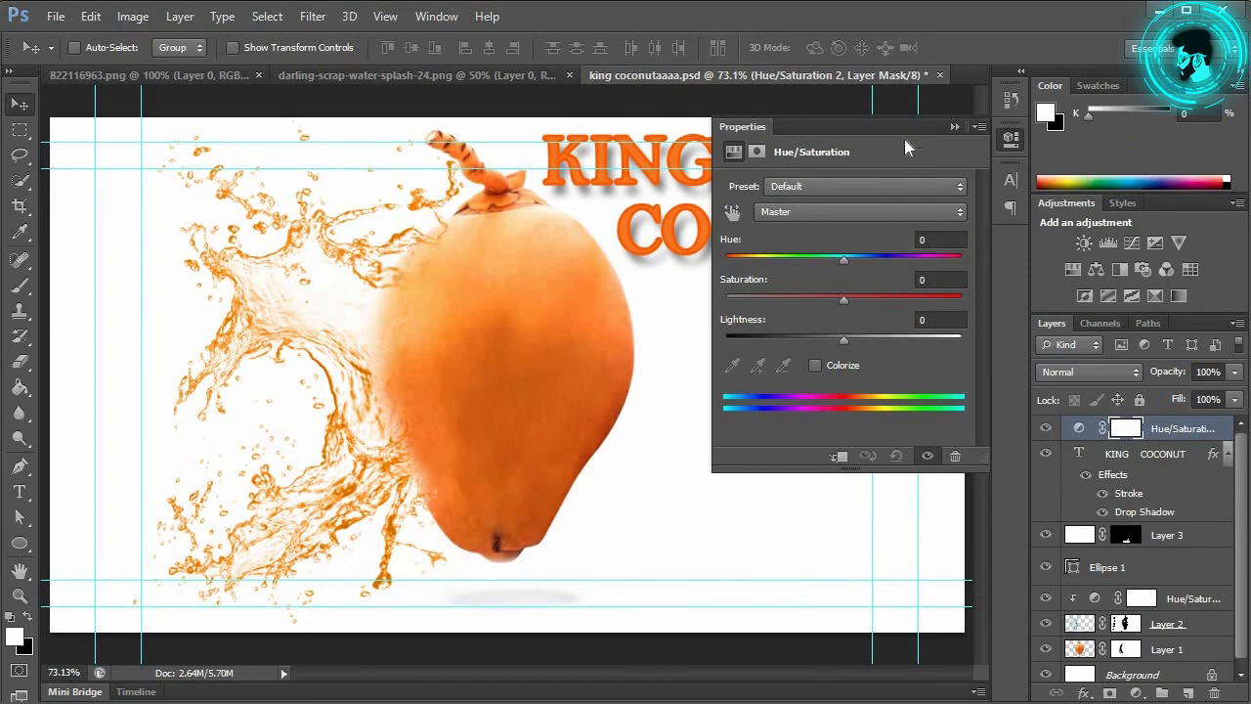
left_click(840, 457)
left_click_drag(887, 124, 866, 276)
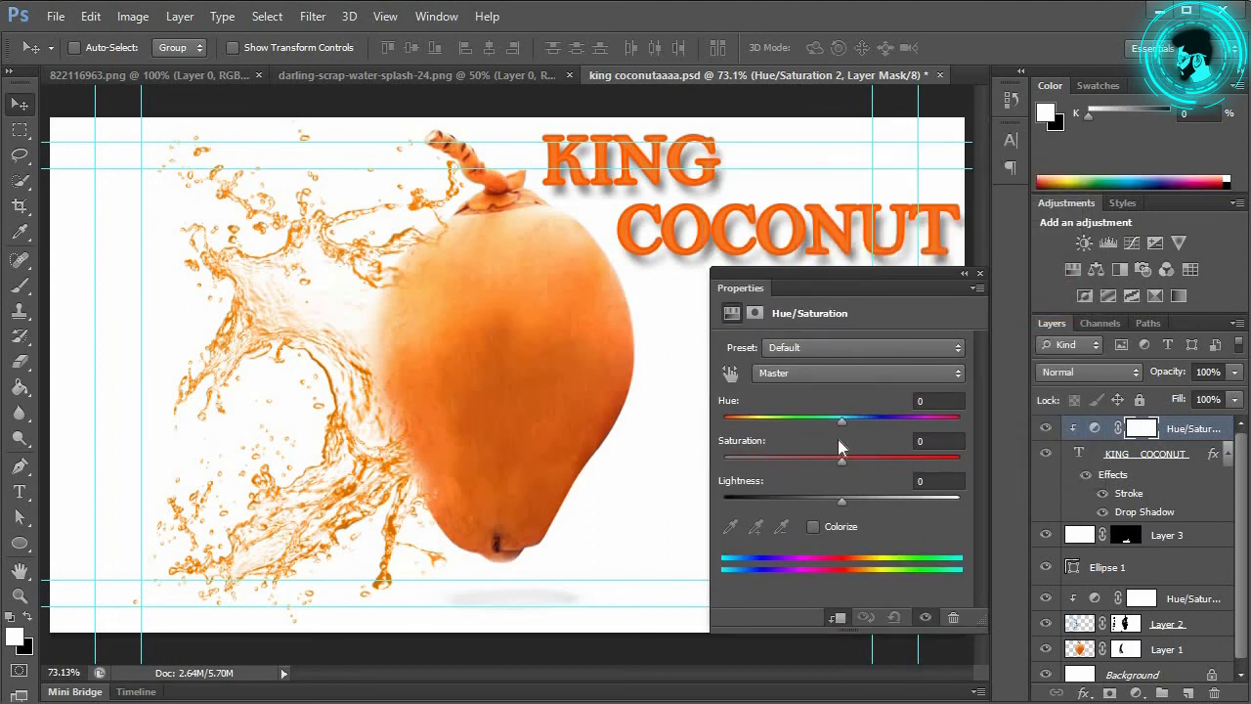
left_click(814, 526)
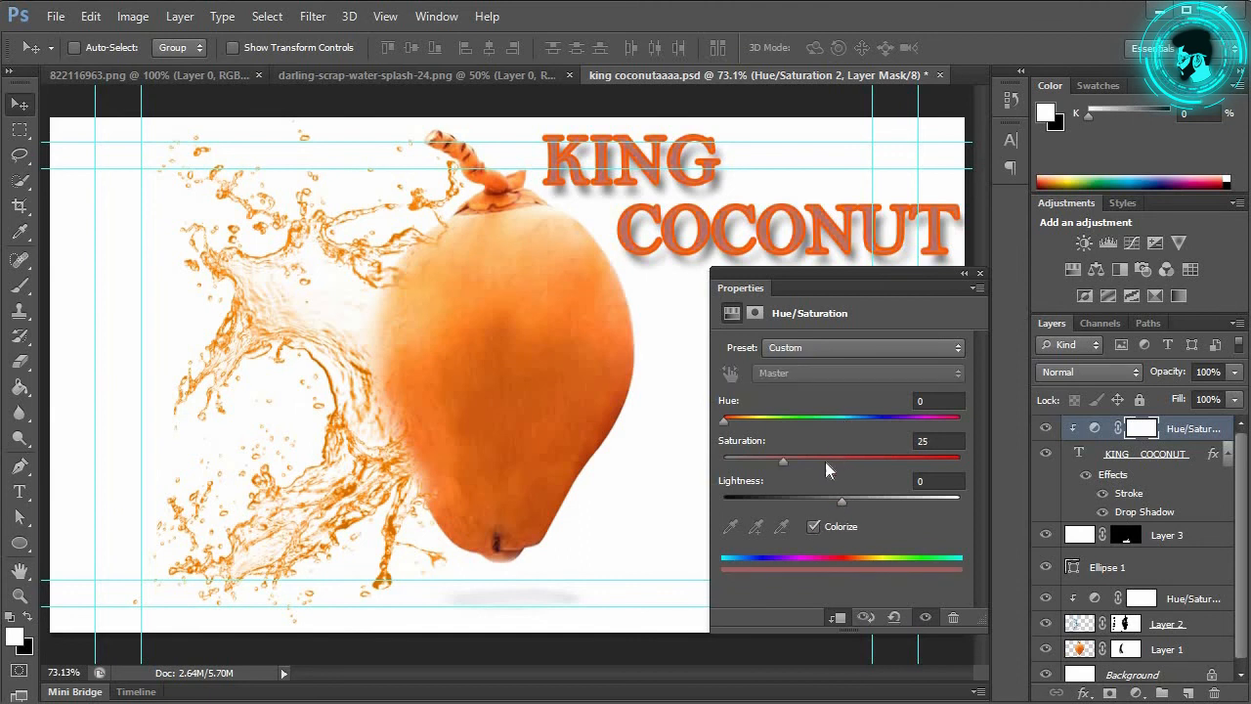
Step: Tune the title tint to Hue 49, Saturation 100, Lightness +7 and close Properties
left_click_drag(724, 420, 1001, 461)
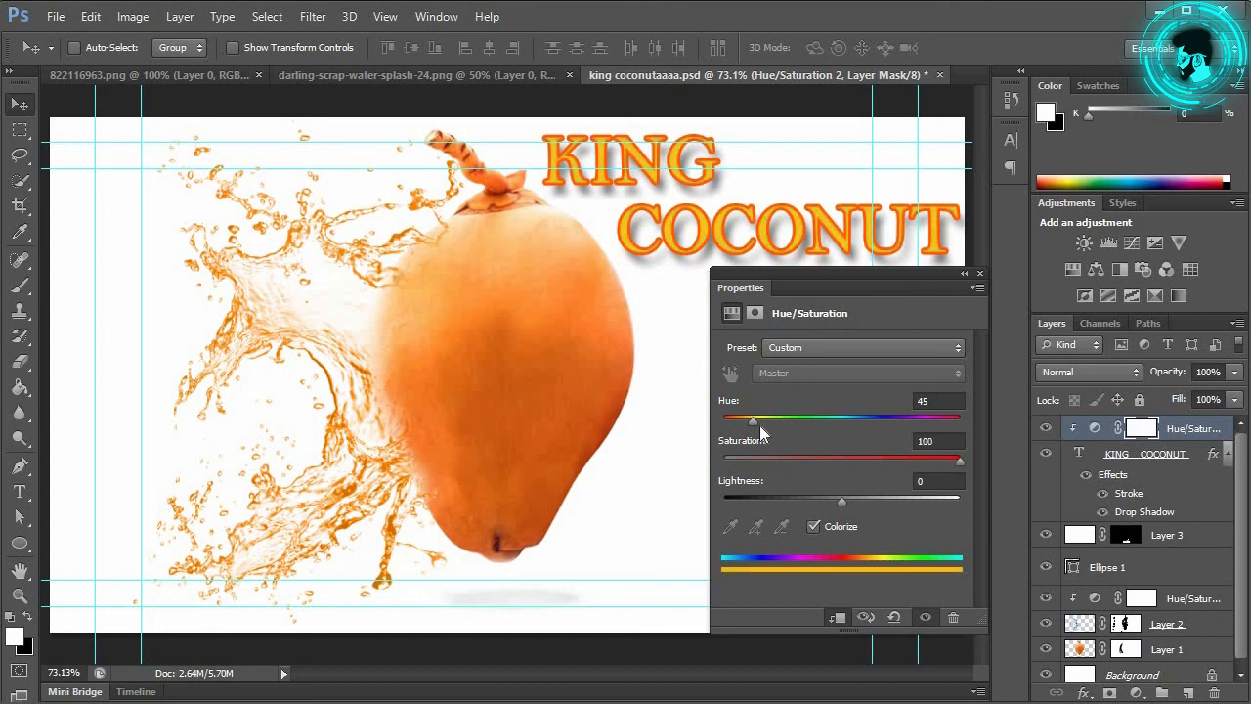
mouse_move(752, 428)
left_mouse_down()
mouse_move(735, 427)
mouse_move(767, 431)
mouse_move(751, 431)
left_mouse_up()
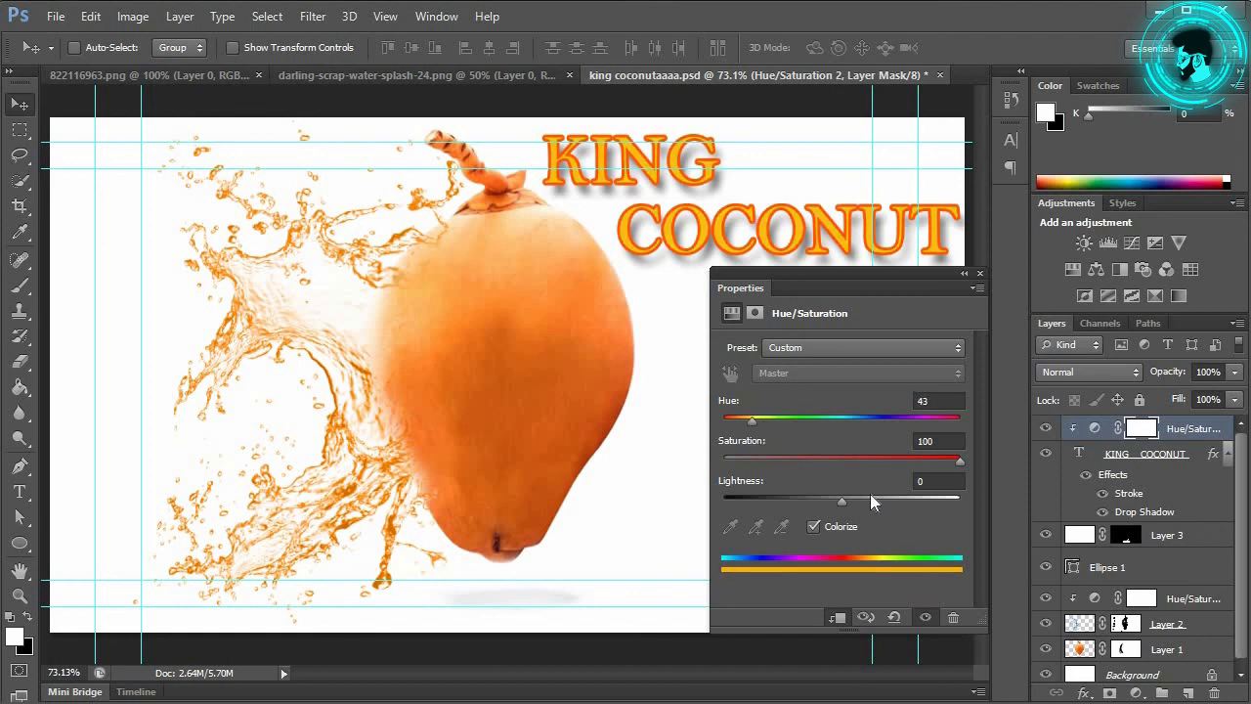
left_click_drag(848, 502, 948, 510)
mouse_move(755, 428)
left_mouse_down()
mouse_move(735, 430)
mouse_move(739, 445)
left_mouse_up()
left_click_drag(902, 502, 872, 506)
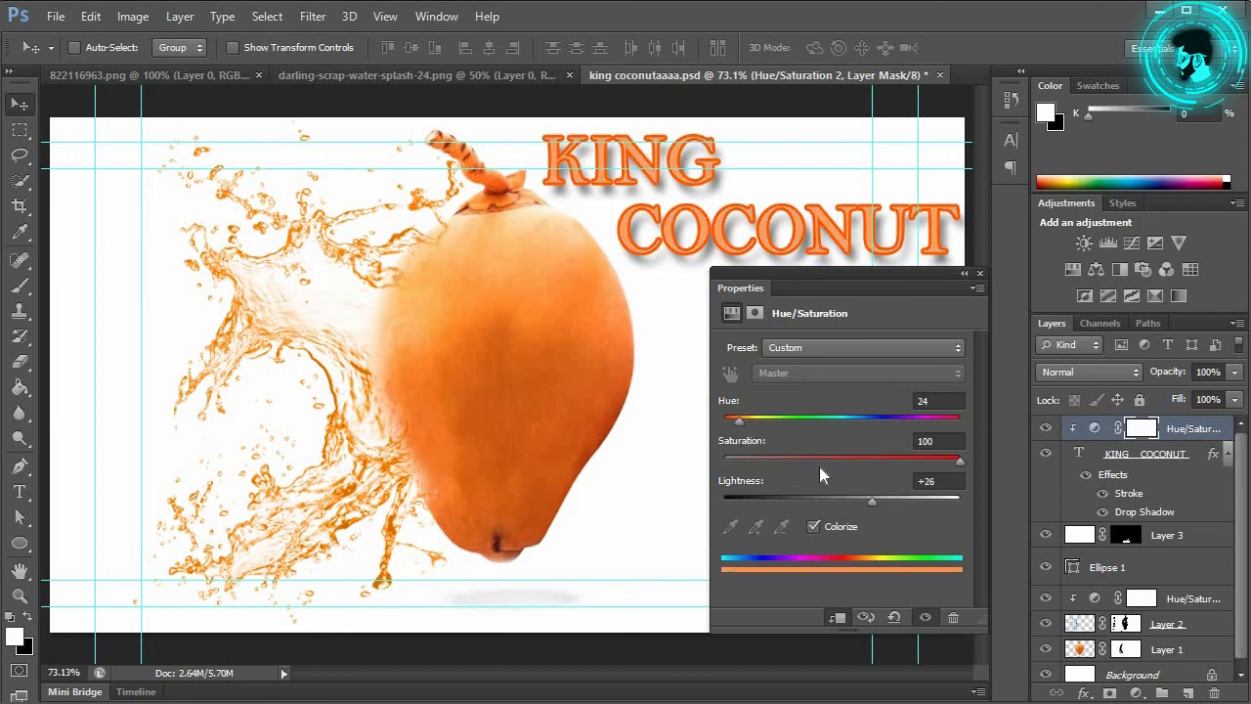
mouse_move(738, 423)
left_mouse_down()
mouse_move(726, 430)
mouse_move(757, 430)
left_mouse_up()
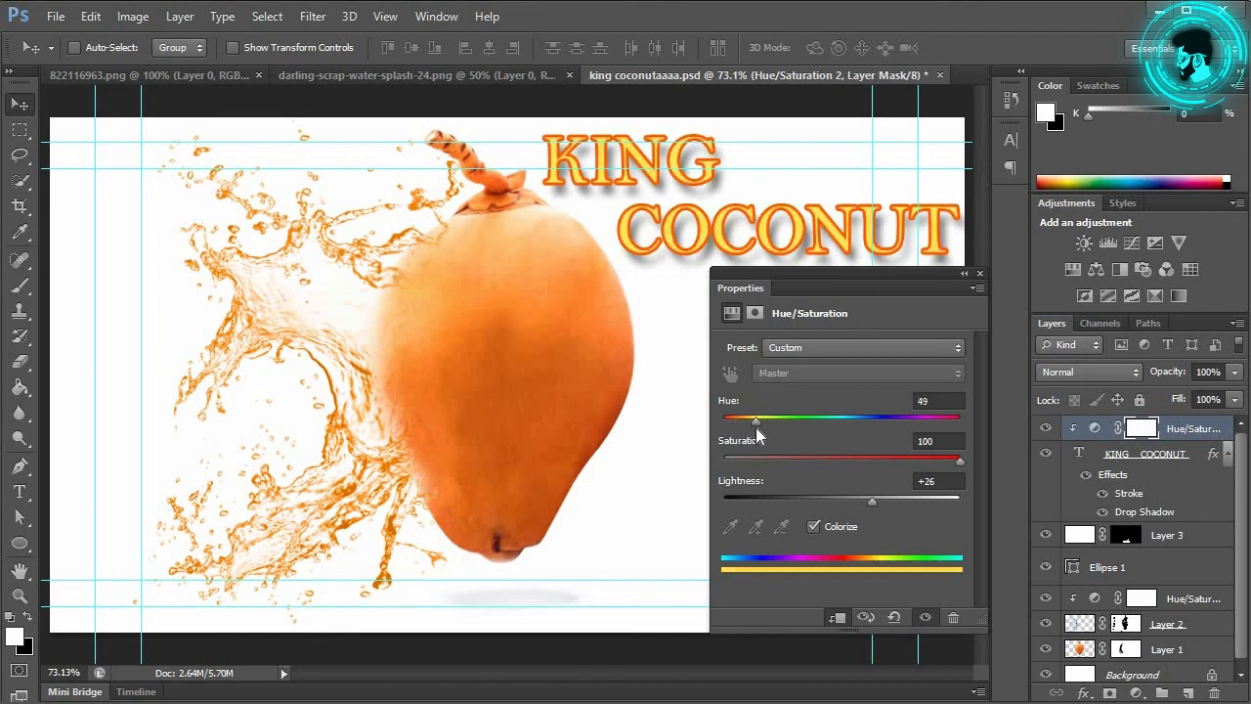
mouse_move(872, 501)
left_mouse_down()
mouse_move(833, 508)
mouse_move(851, 510)
left_mouse_up()
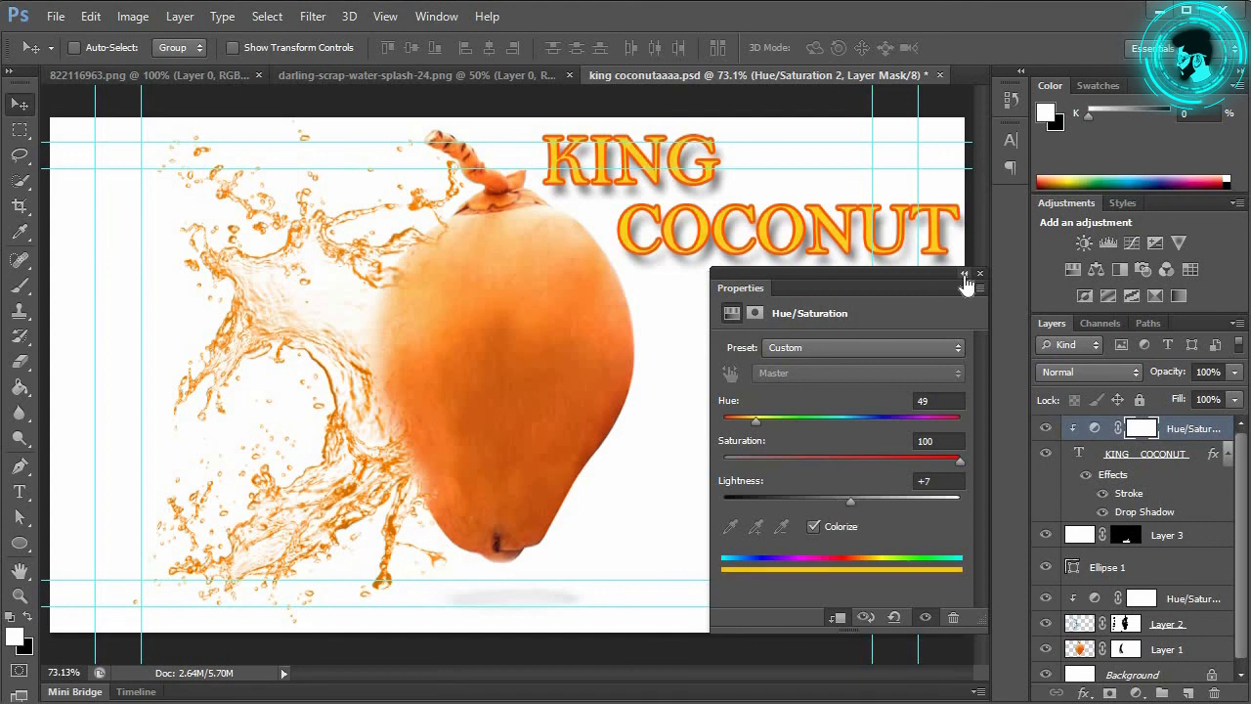
left_click(964, 276)
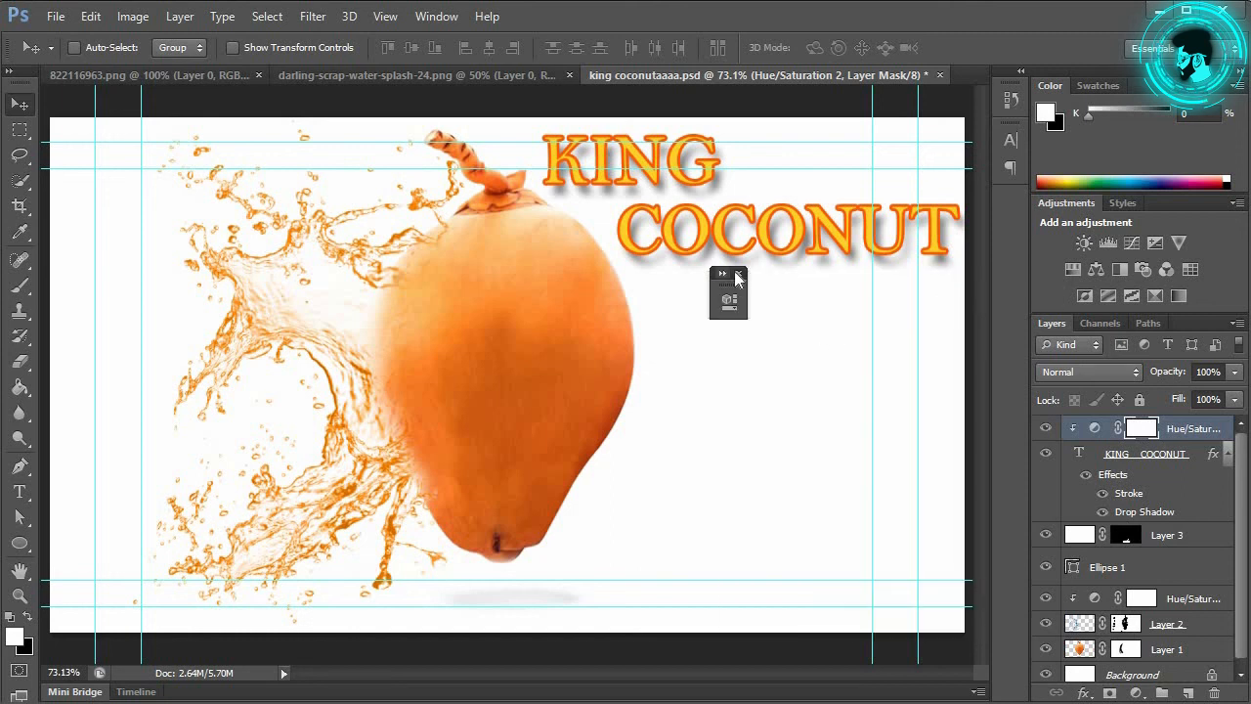
left_click(722, 273)
left_click(982, 274)
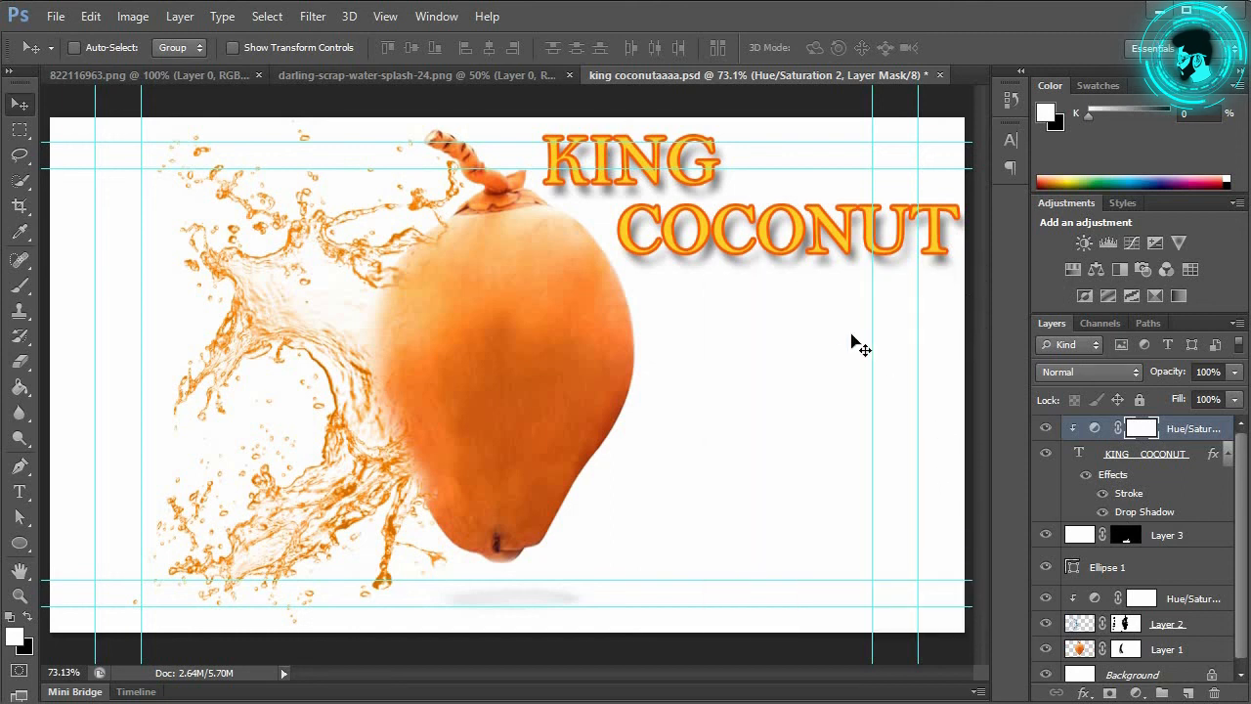